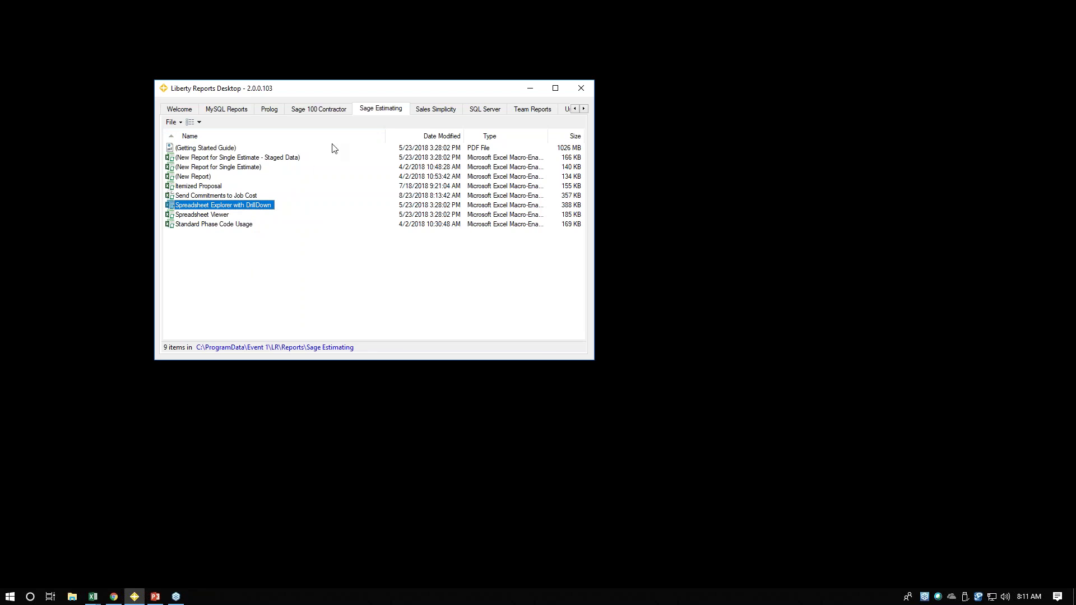
- Maximize Liberty Reports Desktop to view its Welcome page and the list of Sage Estimating reports
{"action": "left_click", "coordinate": [179, 109]}
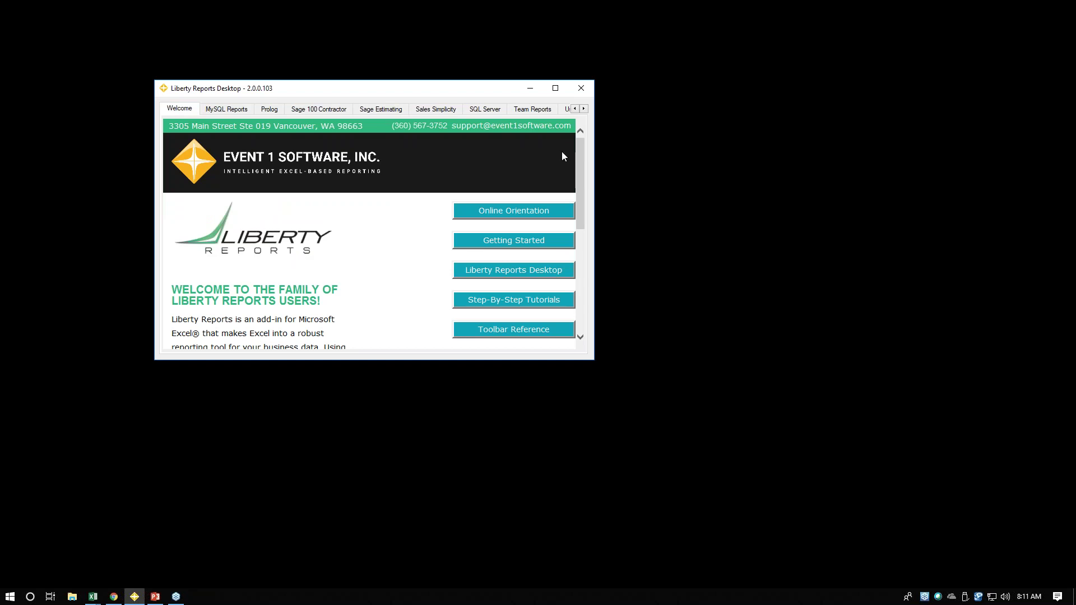
{"action": "left_click", "coordinate": [556, 89]}
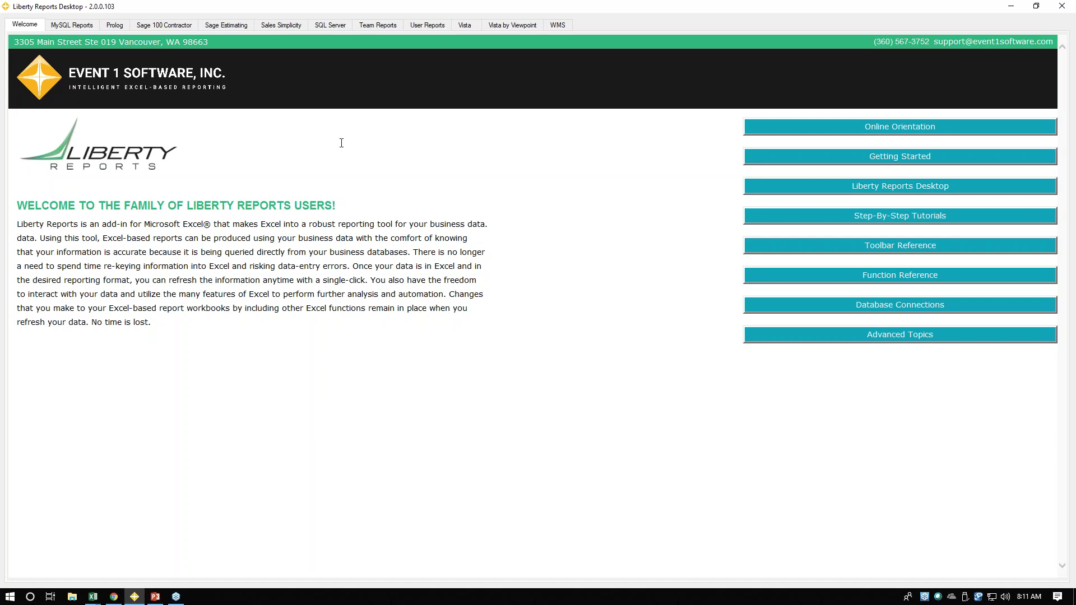
{"action": "left_click", "coordinate": [243, 27]}
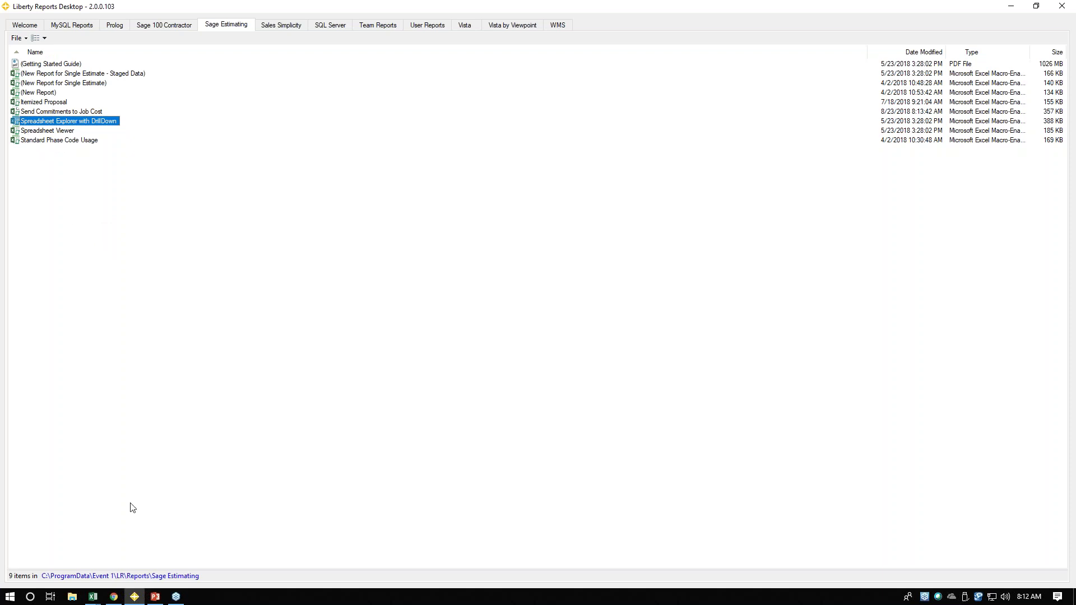
- Switch to the Spreadsheet Viewer1 workbook in Excel and cycle the row outline from group phases only back to full item detail
{"action": "left_click", "coordinate": [94, 598]}
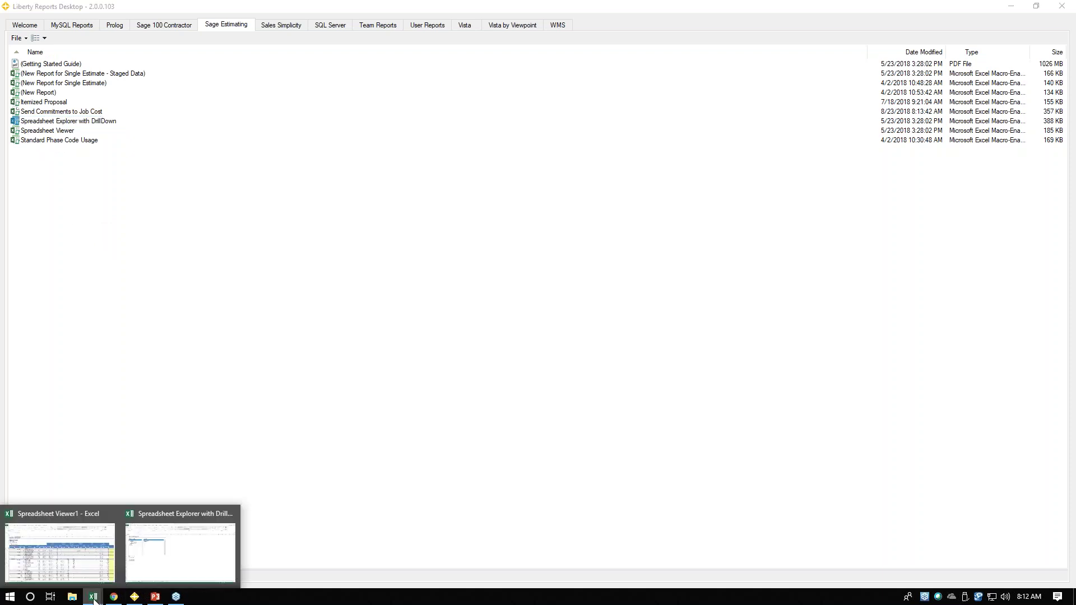
{"action": "left_click", "coordinate": [84, 565]}
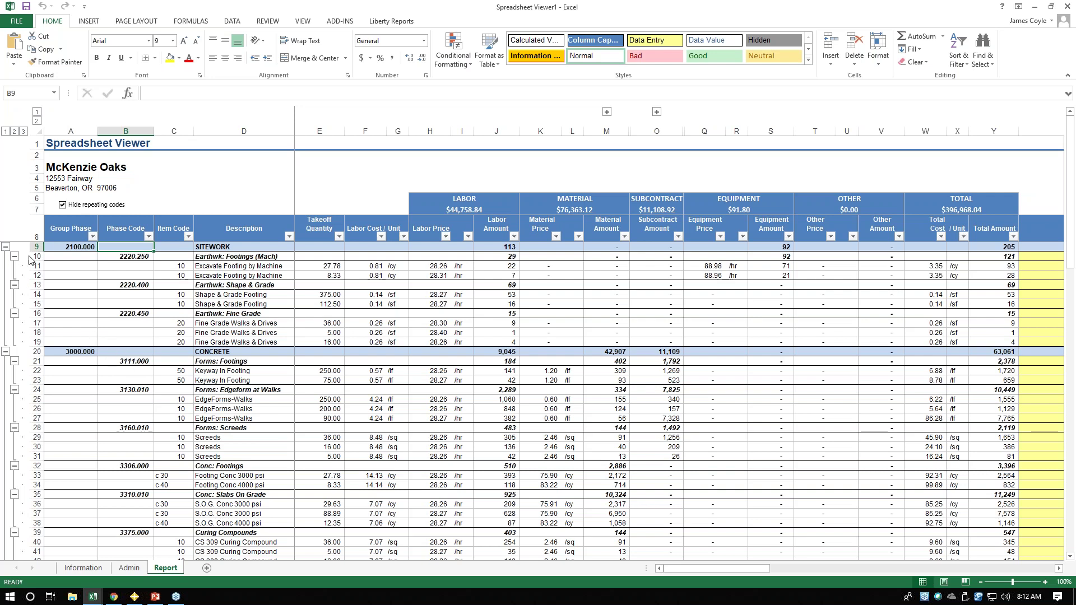
{"action": "left_click", "coordinate": [6, 132]}
{"action": "left_click", "coordinate": [14, 131]}
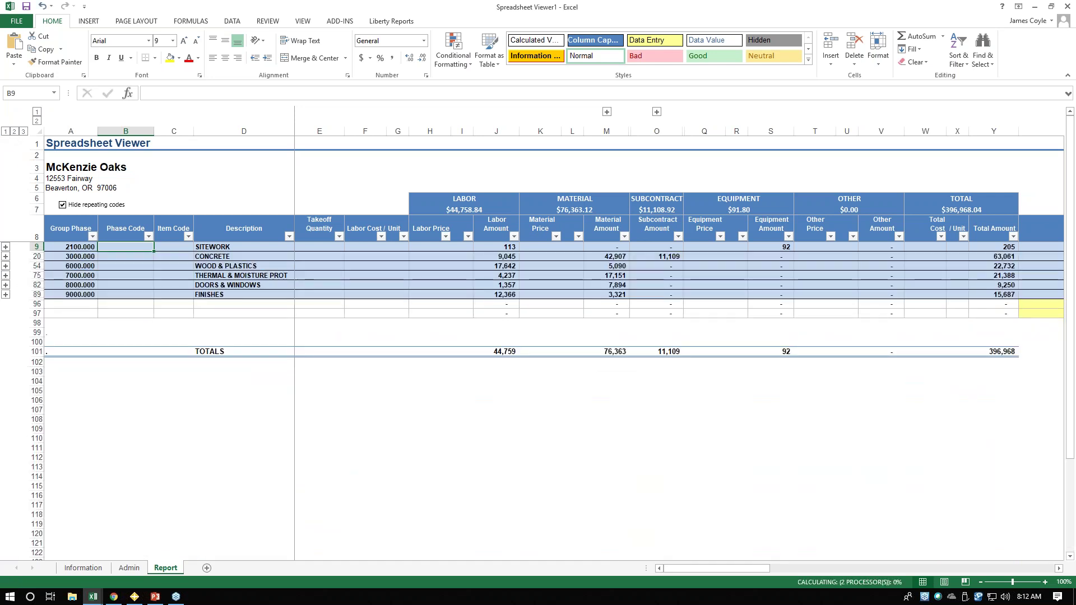
{"action": "left_click", "coordinate": [23, 131]}
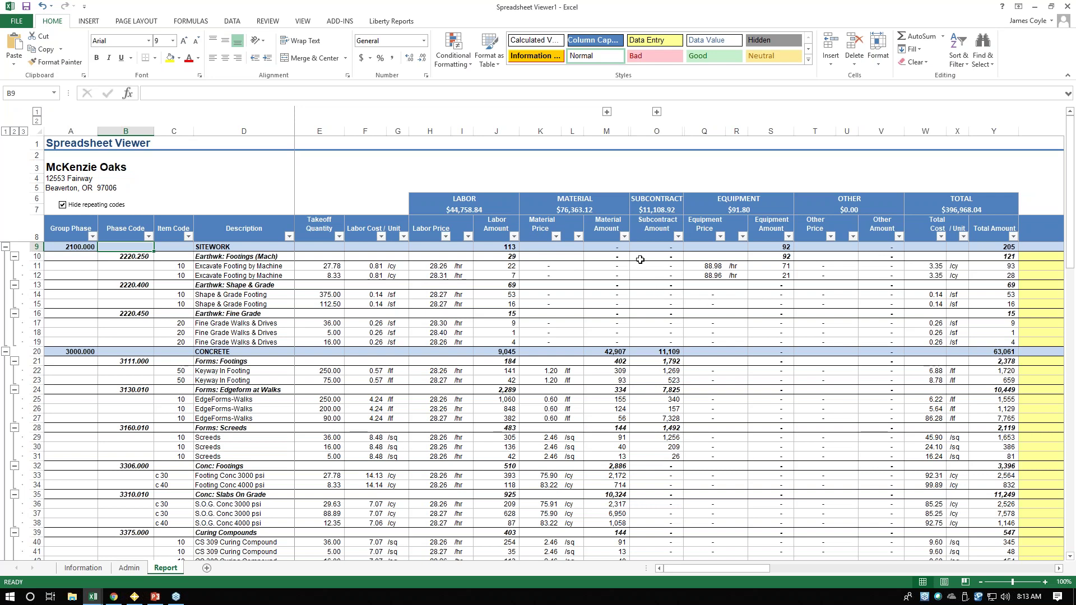
- Expand and collapse the grouped material Vendor column, and expand the grouped Subcontractor column
{"action": "left_click", "coordinate": [607, 113]}
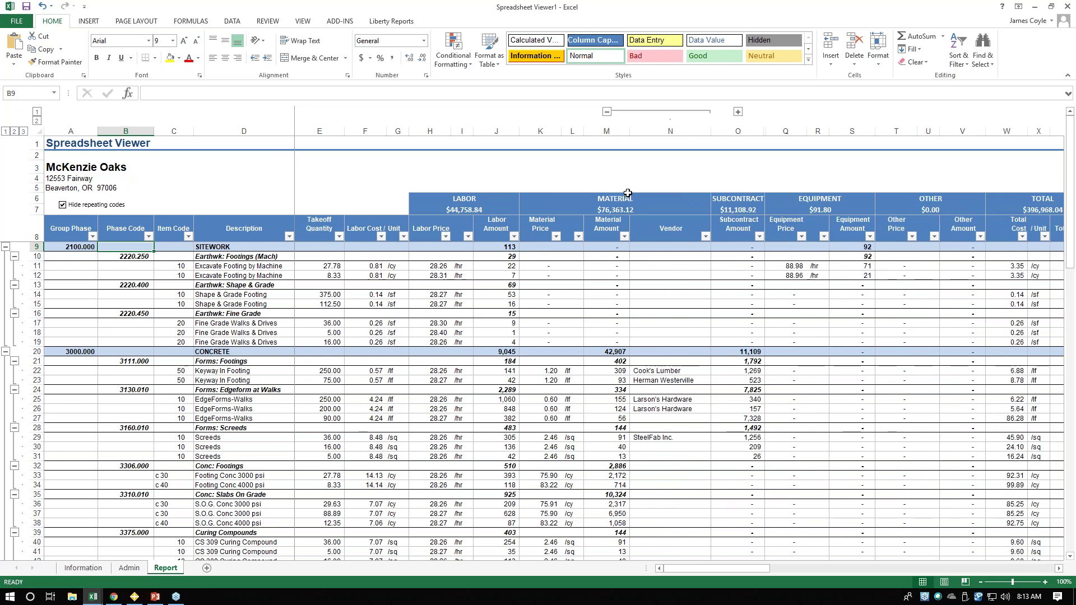
{"action": "left_click", "coordinate": [236, 24]}
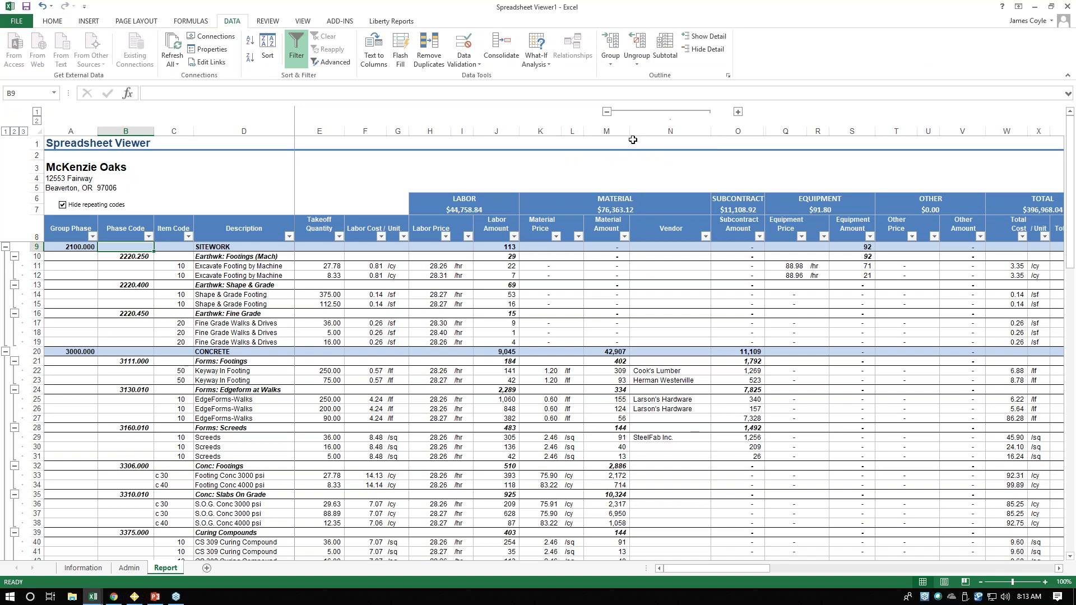
{"action": "left_click", "coordinate": [606, 112]}
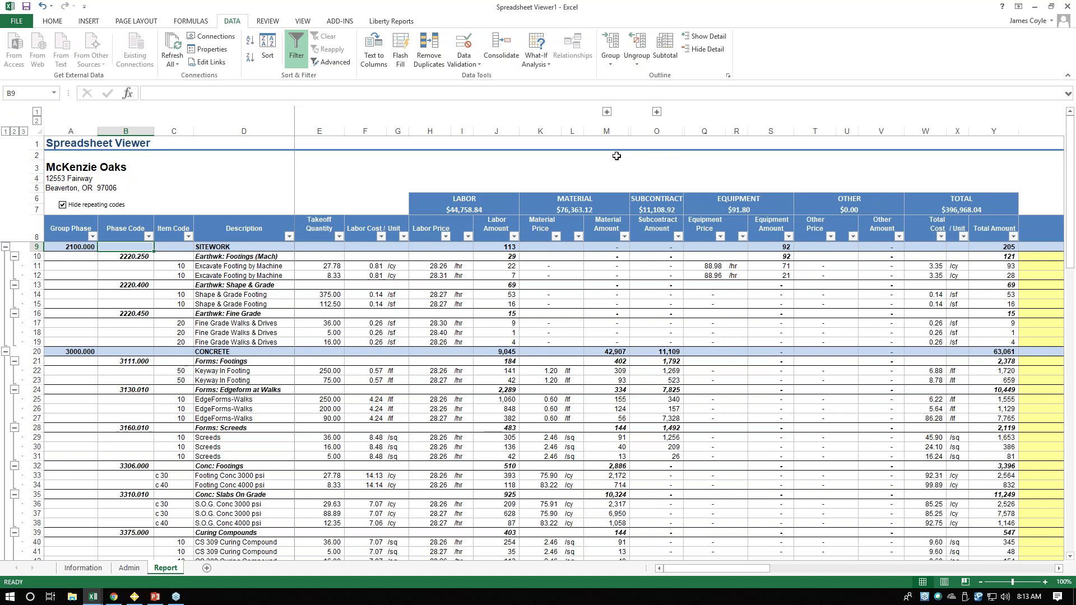
{"action": "left_click", "coordinate": [657, 112]}
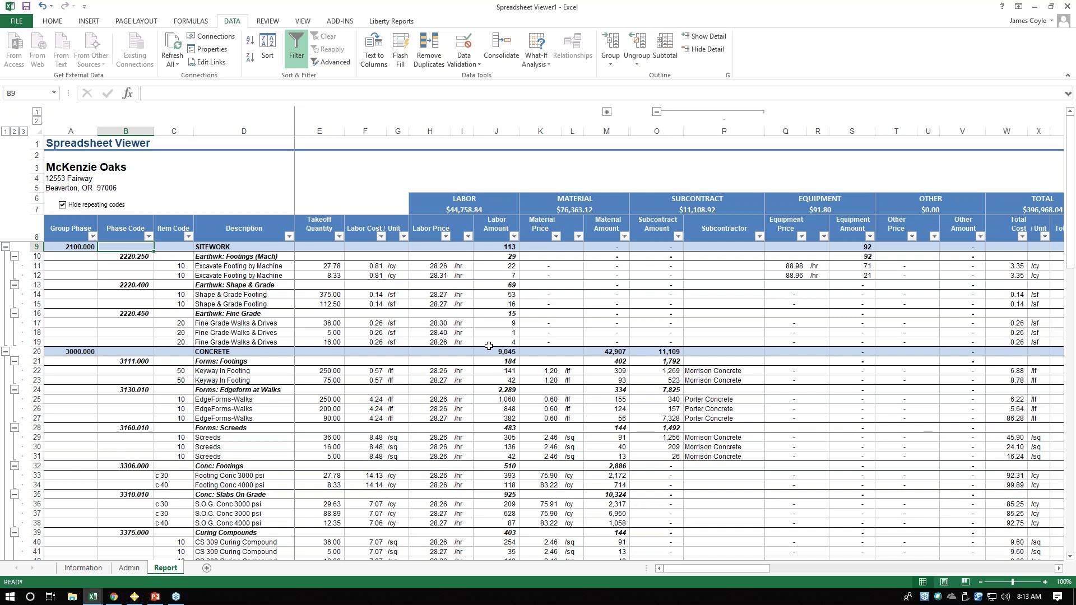
- Highlight the Takeoff Quantity column and the SITEWORK block A9:S19, and bring up the Liberty Reports commands
{"action": "left_click", "coordinate": [320, 131]}
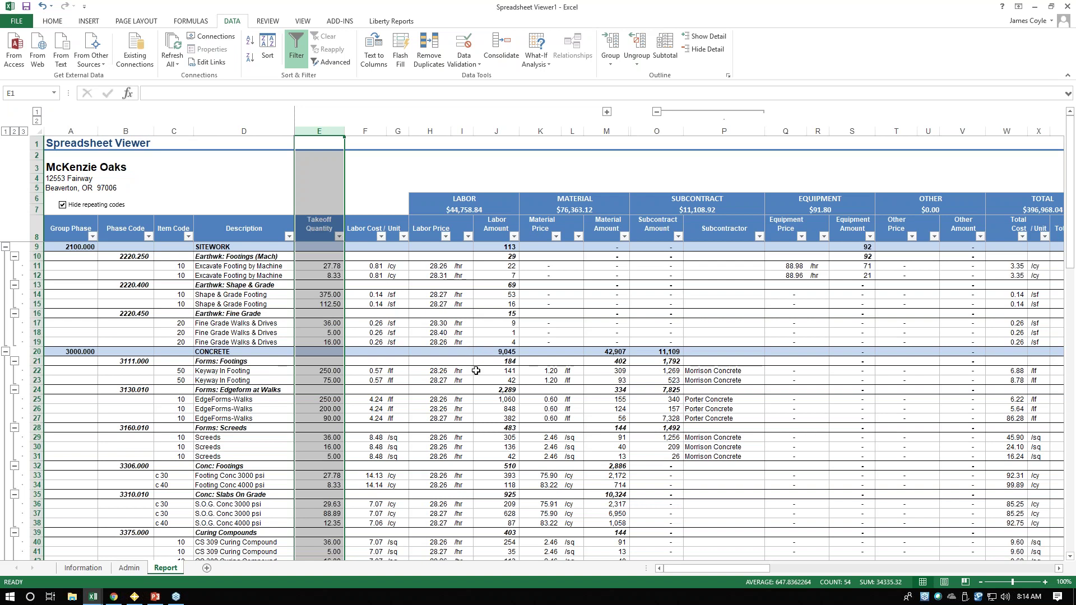
{"action": "left_click", "coordinate": [478, 403]}
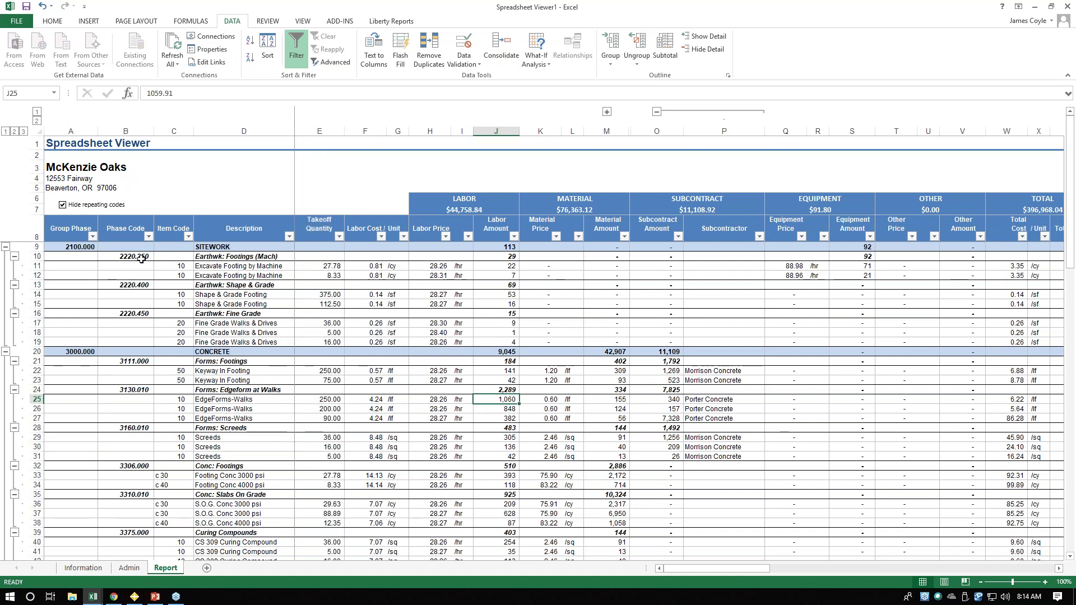
{"action": "mouse_move", "coordinate": [79, 248]}
{"action": "left_mouse_down"}
{"action": "mouse_move", "coordinate": [86, 298]}
{"action": "mouse_move", "coordinate": [160, 317]}
{"action": "mouse_move", "coordinate": [847, 318]}
{"action": "mouse_move", "coordinate": [848, 338]}
{"action": "left_mouse_up"}
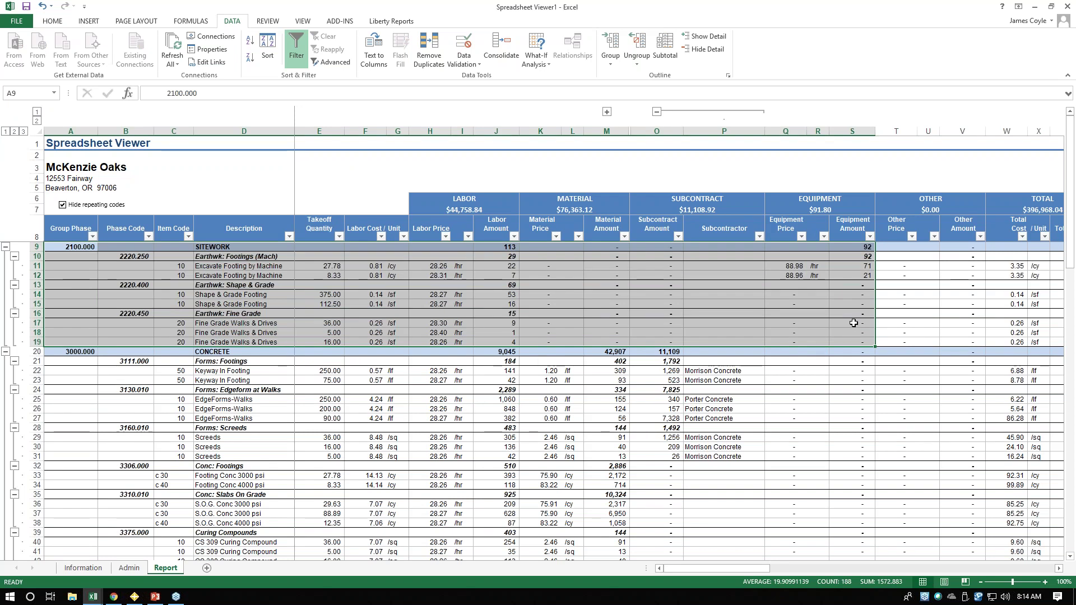
{"action": "left_click", "coordinate": [391, 22]}
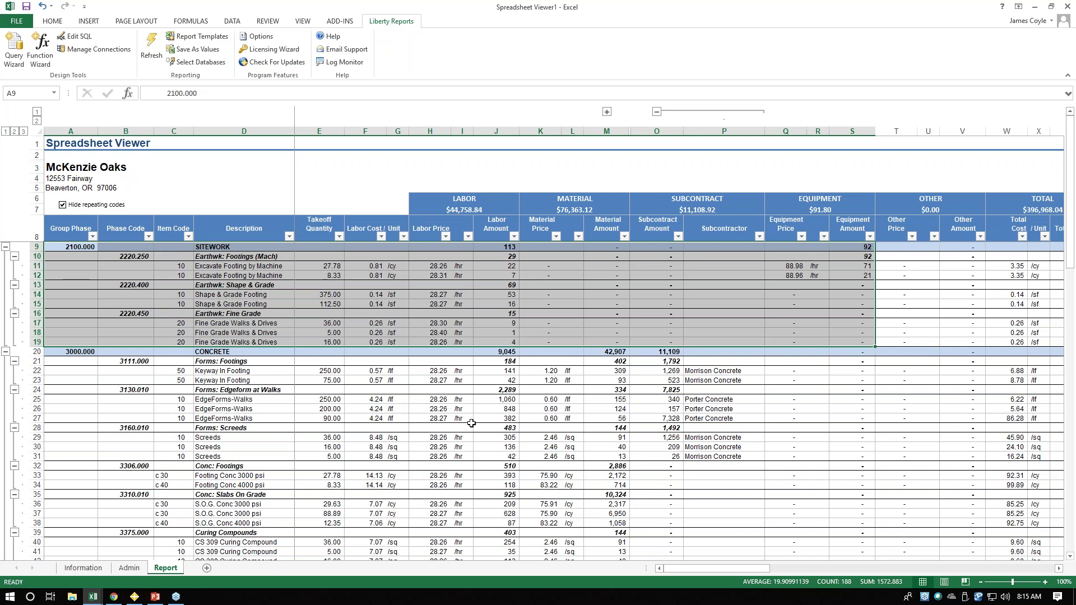
{"action": "left_click", "coordinate": [226, 166]}
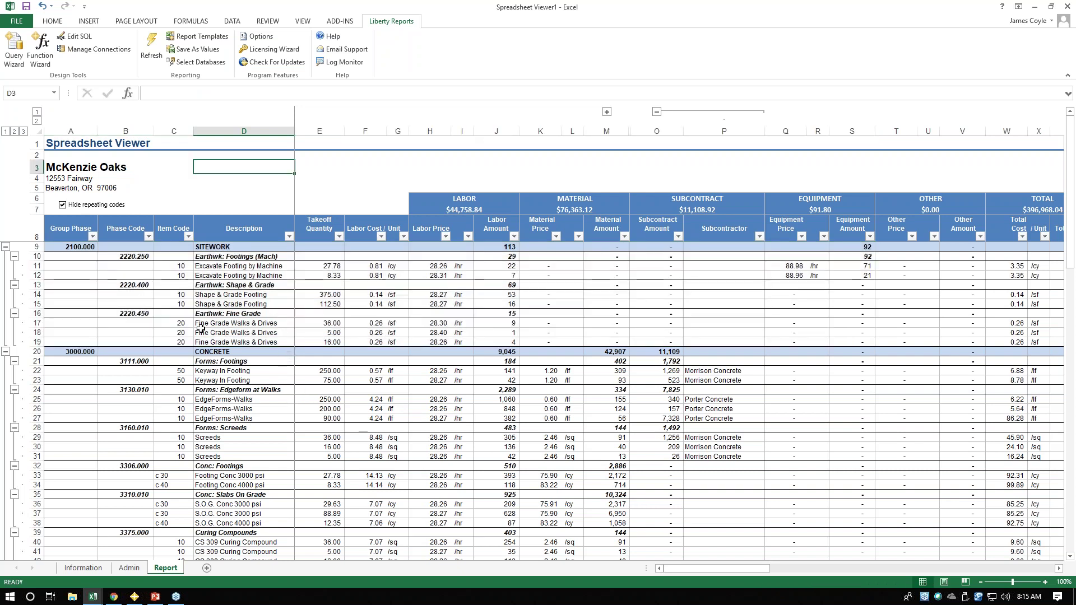
- Filter the report's Group Phase column to show only 7000.000
{"action": "left_click", "coordinate": [148, 237]}
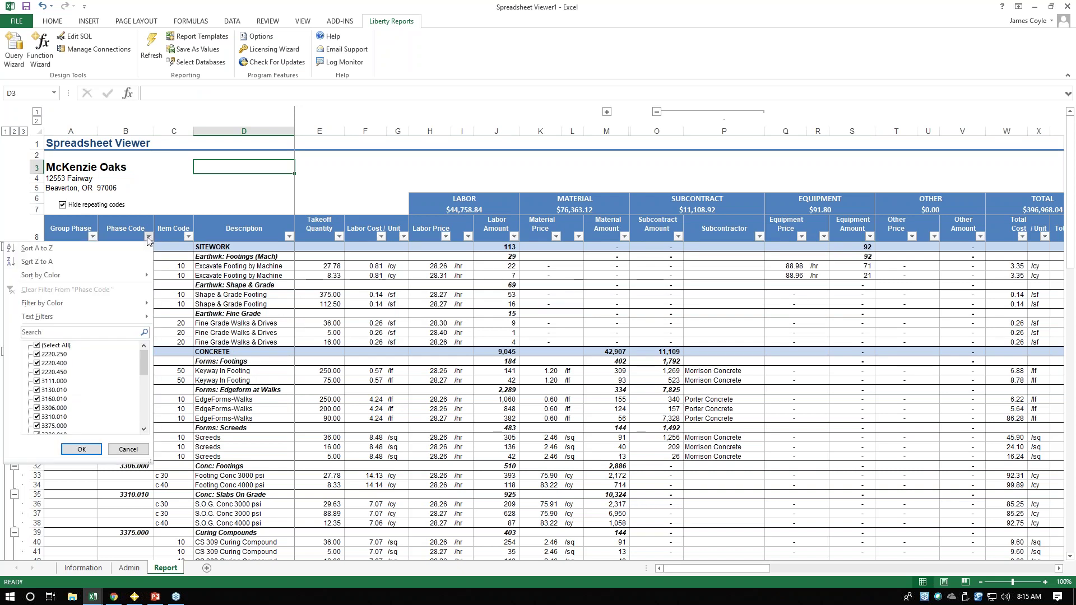
{"action": "left_click", "coordinate": [147, 236]}
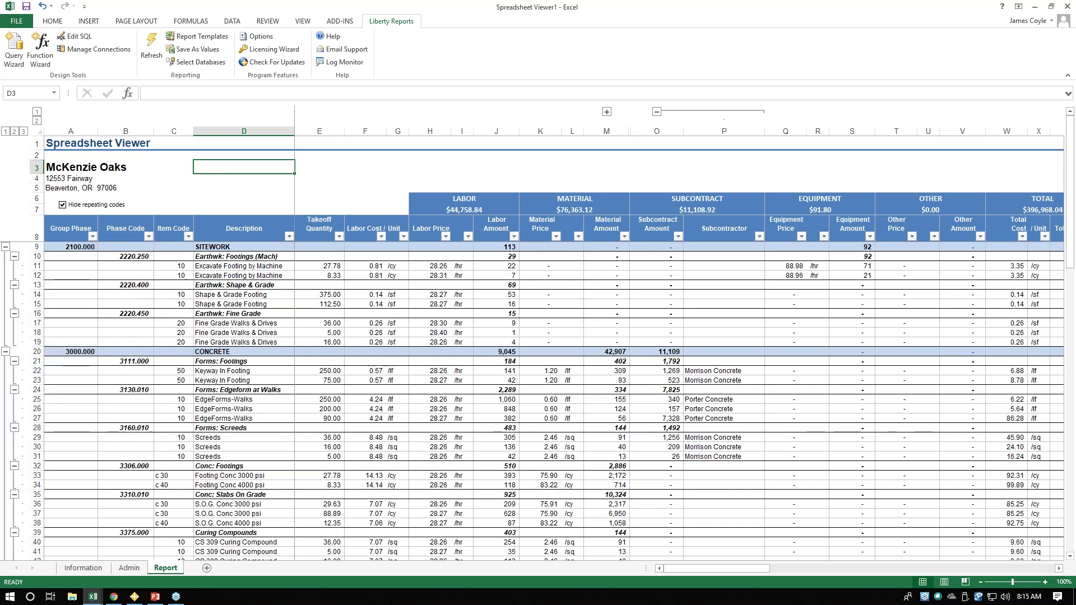
{"action": "left_click", "coordinate": [93, 237]}
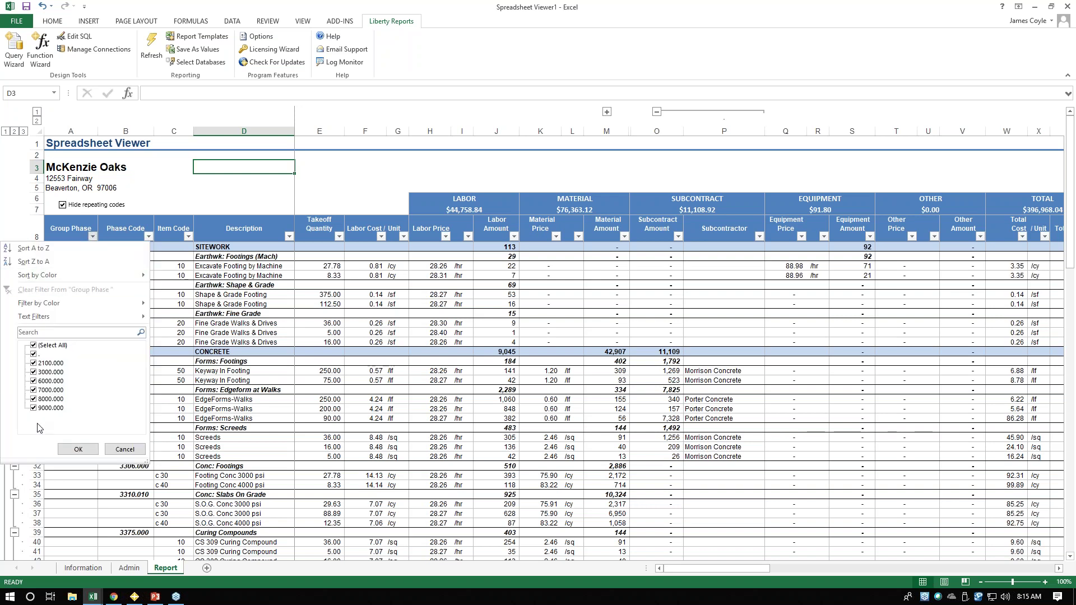
{"action": "left_click", "coordinate": [32, 346]}
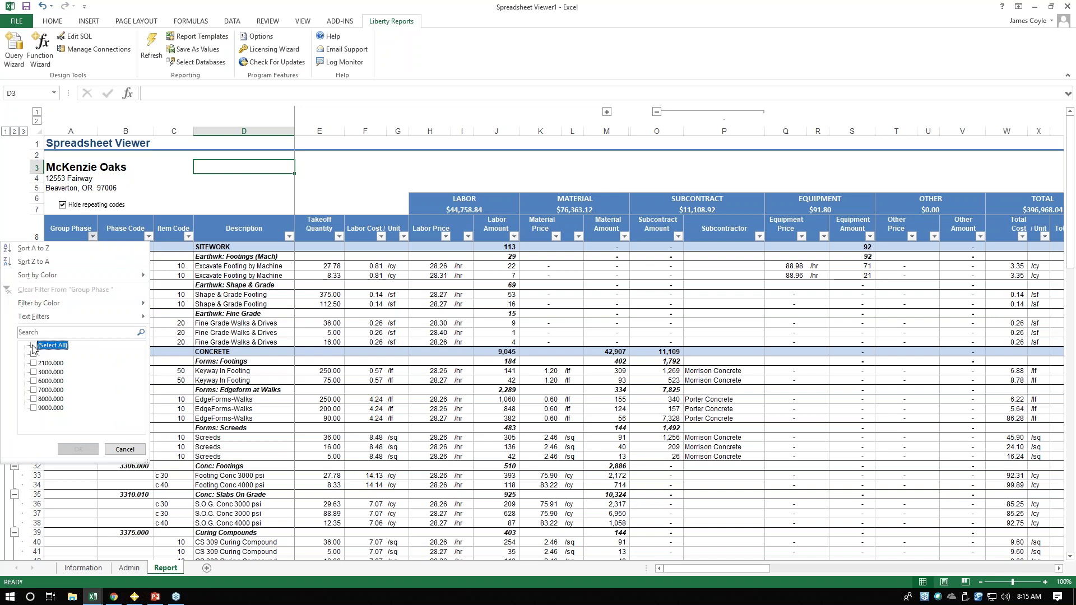
{"action": "left_click", "coordinate": [33, 372]}
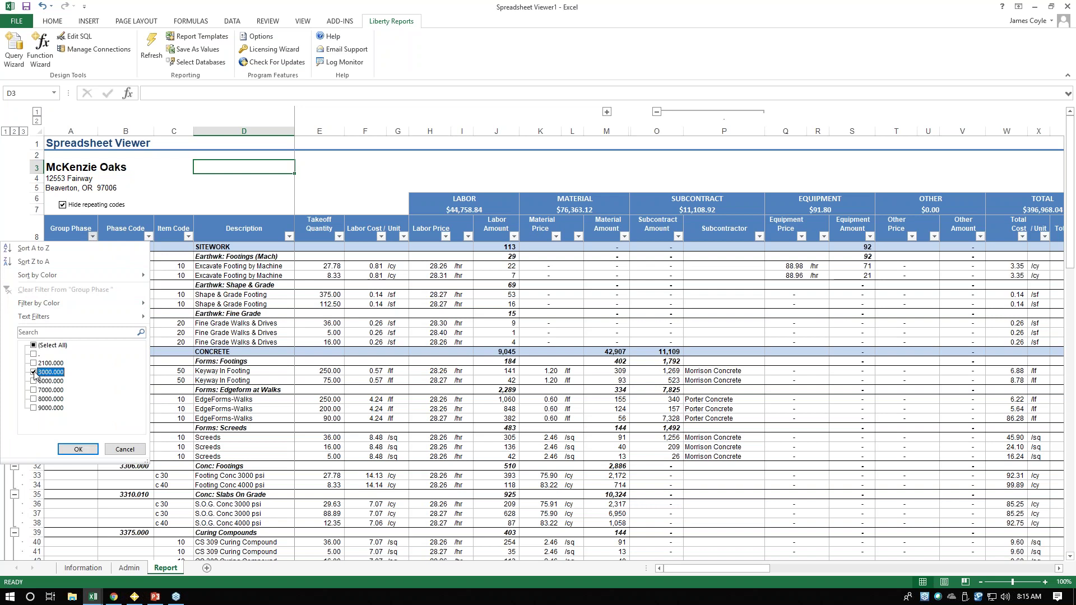
{"action": "left_click", "coordinate": [33, 391]}
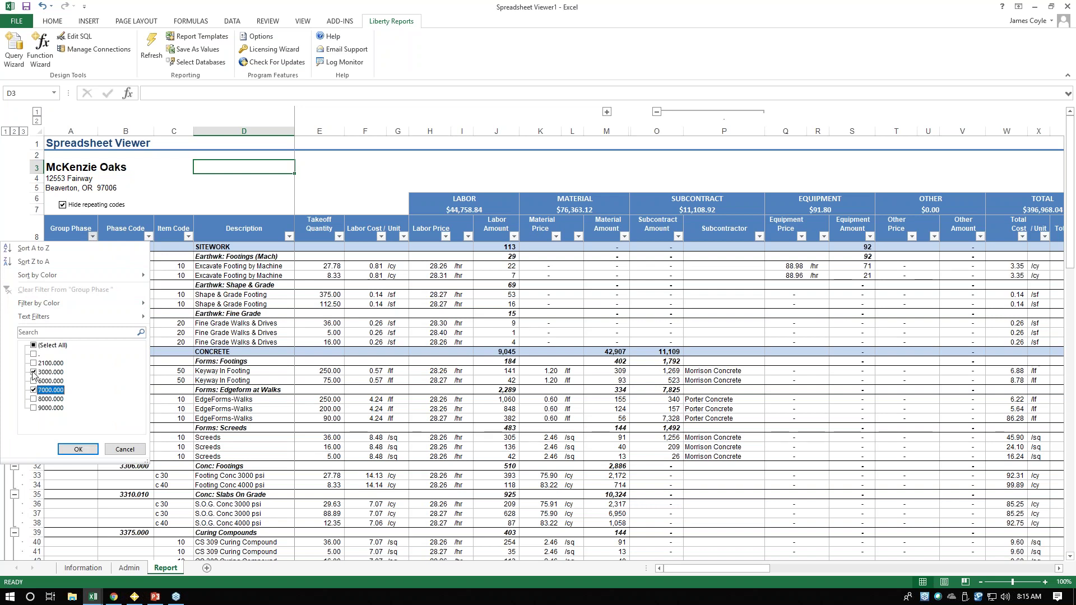
{"action": "left_click", "coordinate": [33, 372]}
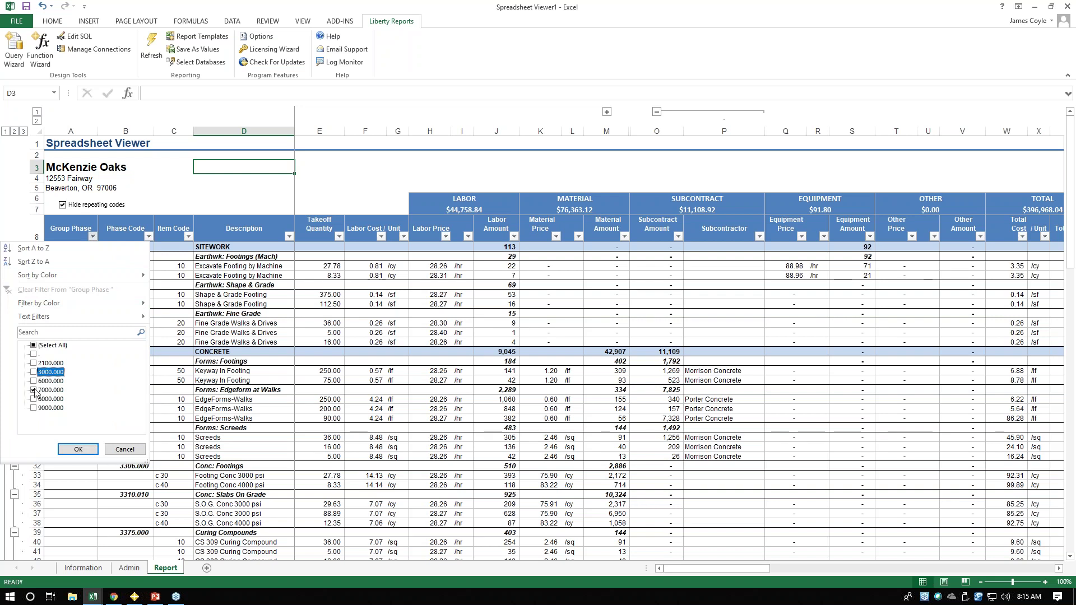
{"action": "left_click", "coordinate": [78, 449]}
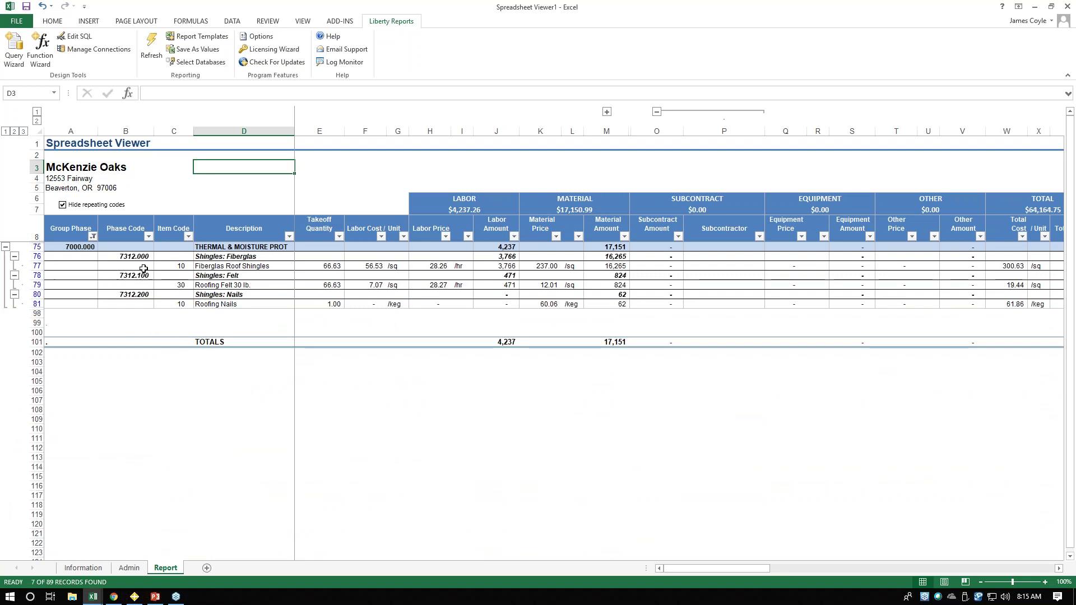
- Reset the Group Phase filter to include all group phases
{"action": "left_click", "coordinate": [93, 237]}
{"action": "left_click", "coordinate": [33, 346]}
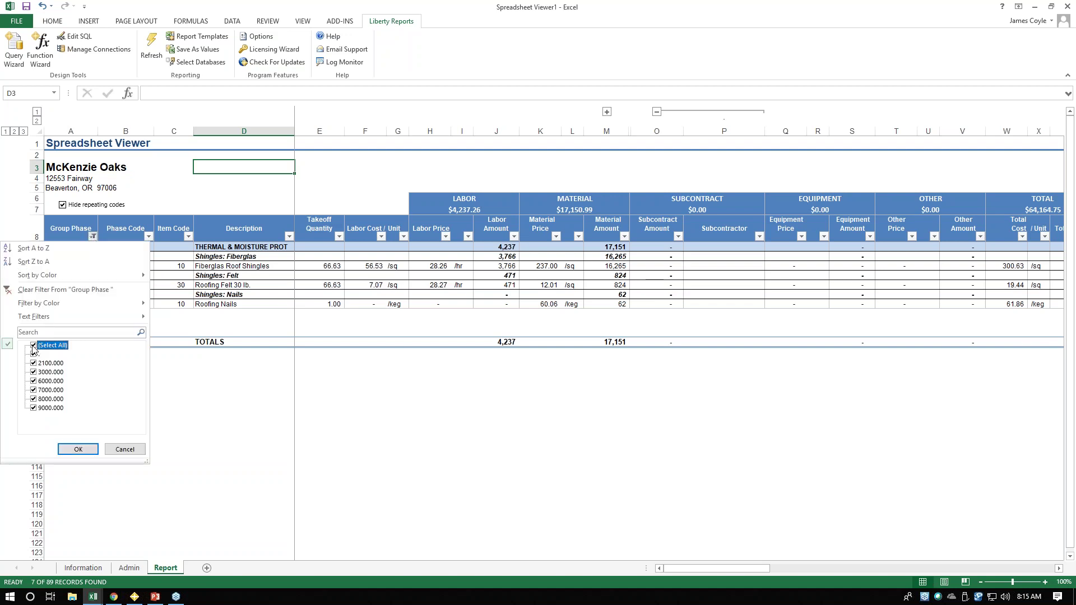
{"action": "left_click", "coordinate": [77, 450]}
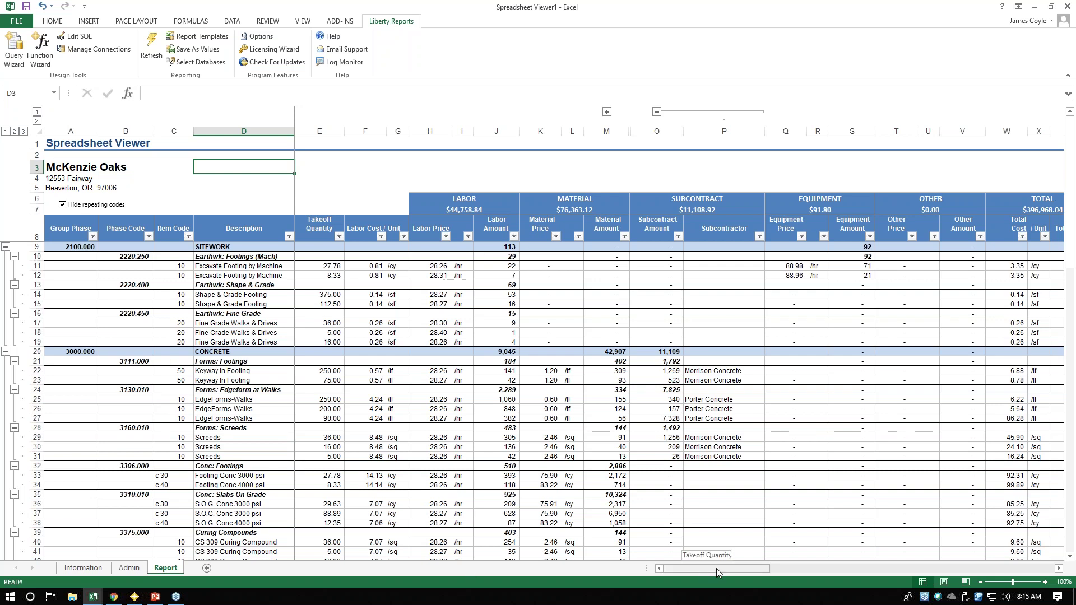
- Examine the report's Comments column and the Information and Admin sheets, ending back on the Report sheet
{"action": "left_click_drag", "start_coordinate": [716, 569], "coordinate": [789, 574]}
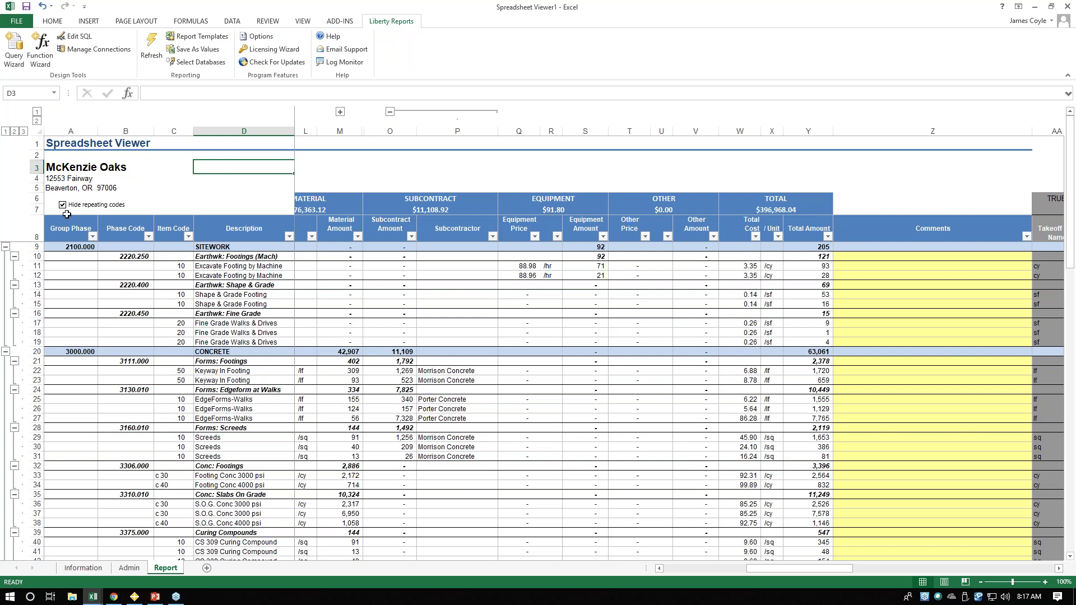
{"action": "left_click", "coordinate": [84, 569]}
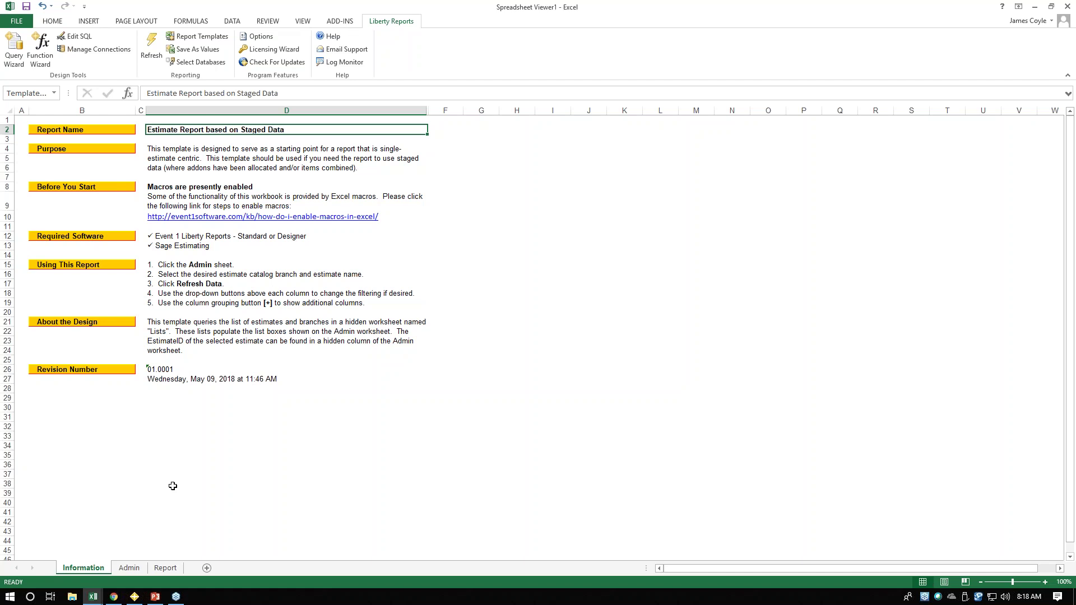
{"action": "left_click", "coordinate": [137, 568]}
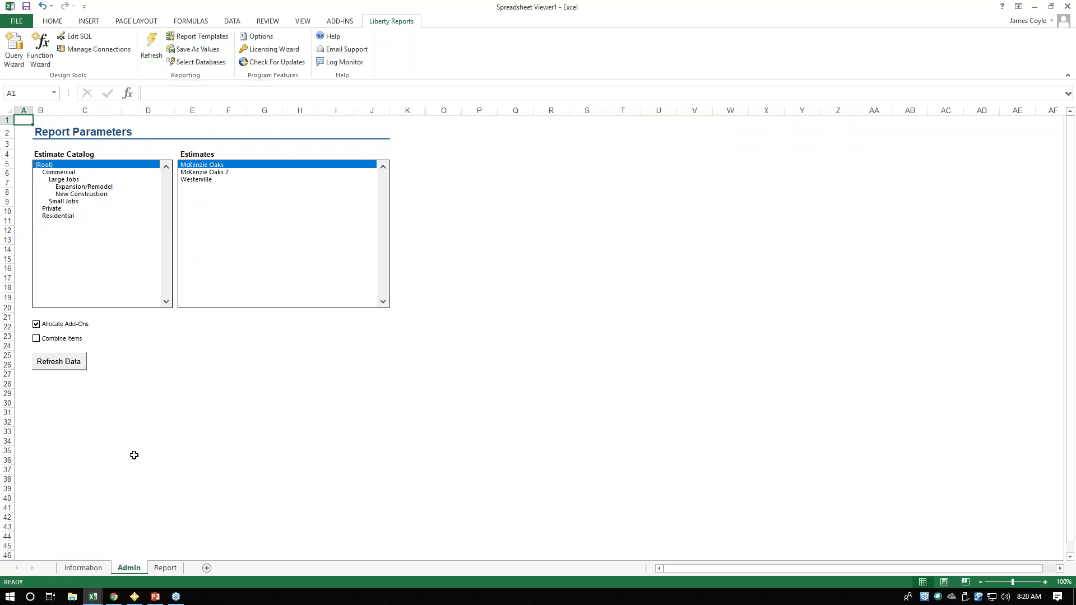
{"action": "left_click", "coordinate": [166, 569]}
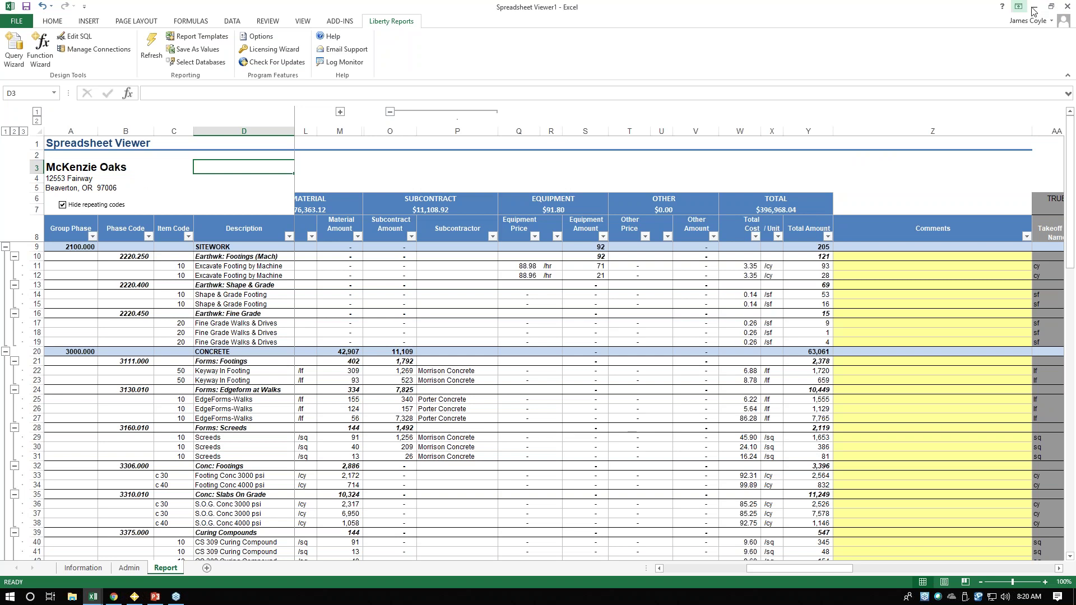
- Close the Spreadsheet Viewer1 workbook without saving the changes
{"action": "left_click", "coordinate": [1067, 7]}
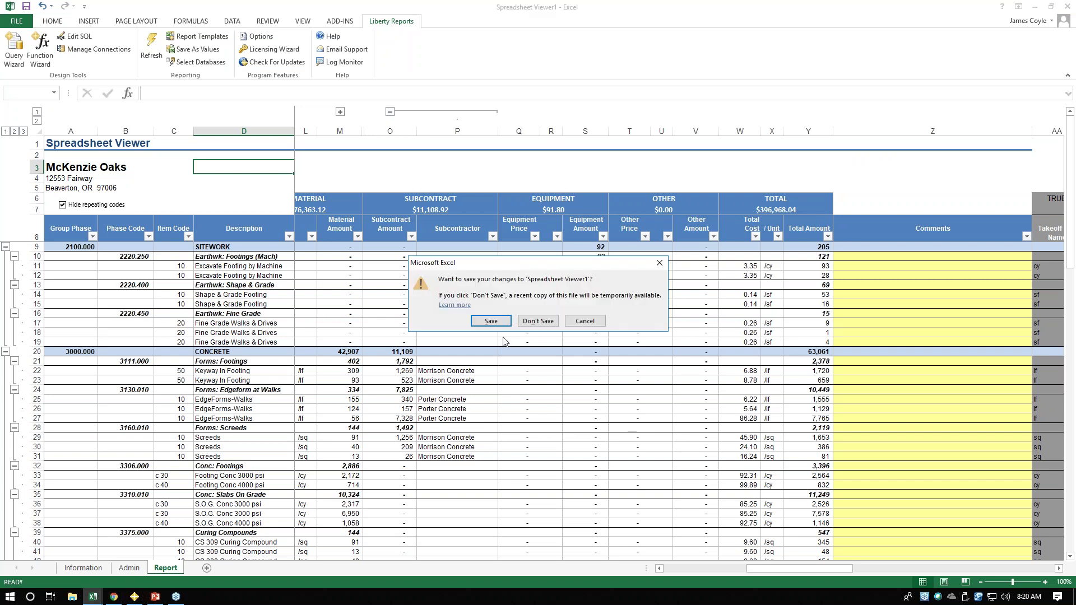
{"action": "left_click", "coordinate": [538, 324]}
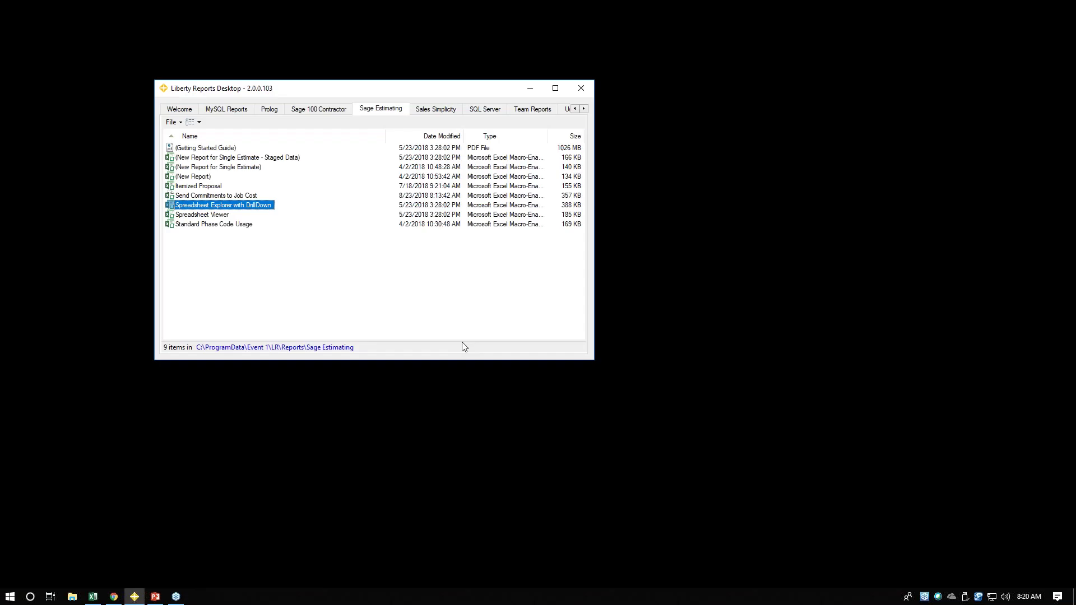
- Select Spreadsheet Explorer with DrillDown in the Sage Estimating report list and switch to its open workbook in Excel
{"action": "left_click", "coordinate": [193, 216]}
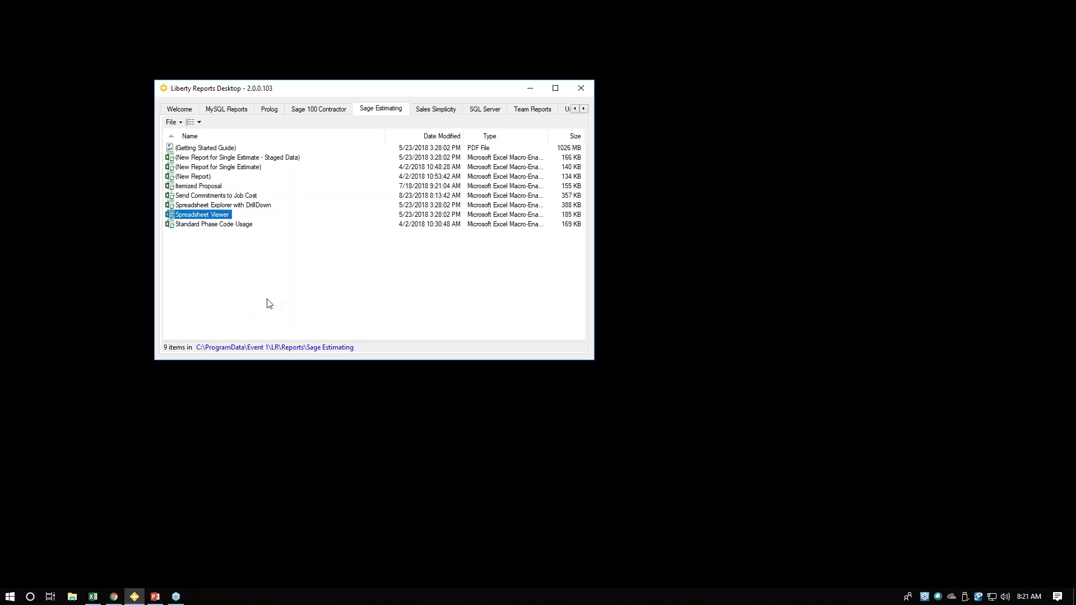
{"action": "left_click", "coordinate": [191, 206]}
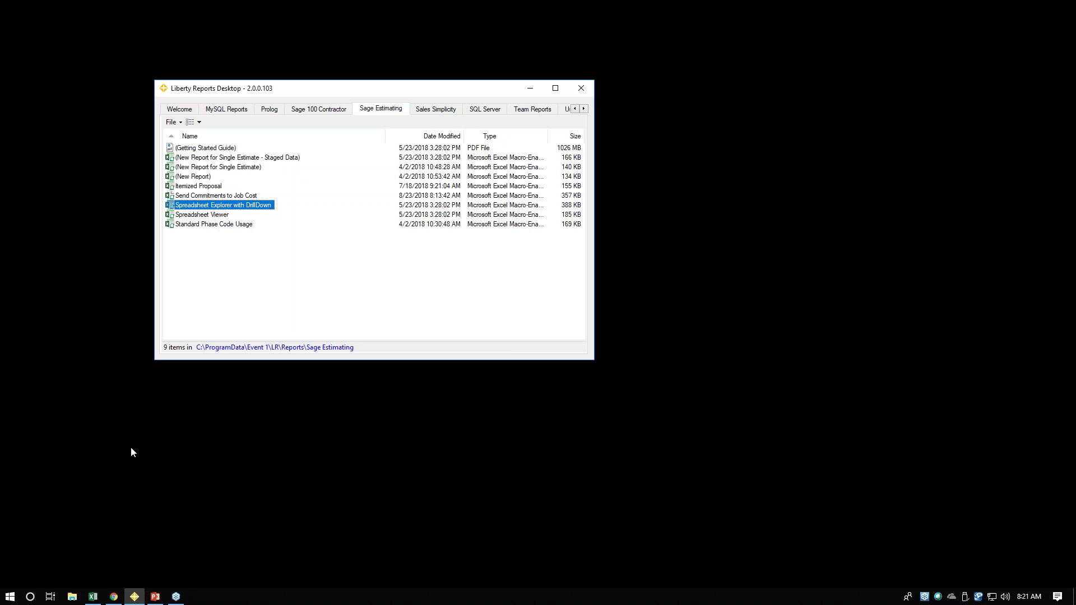
{"action": "left_click", "coordinate": [94, 597]}
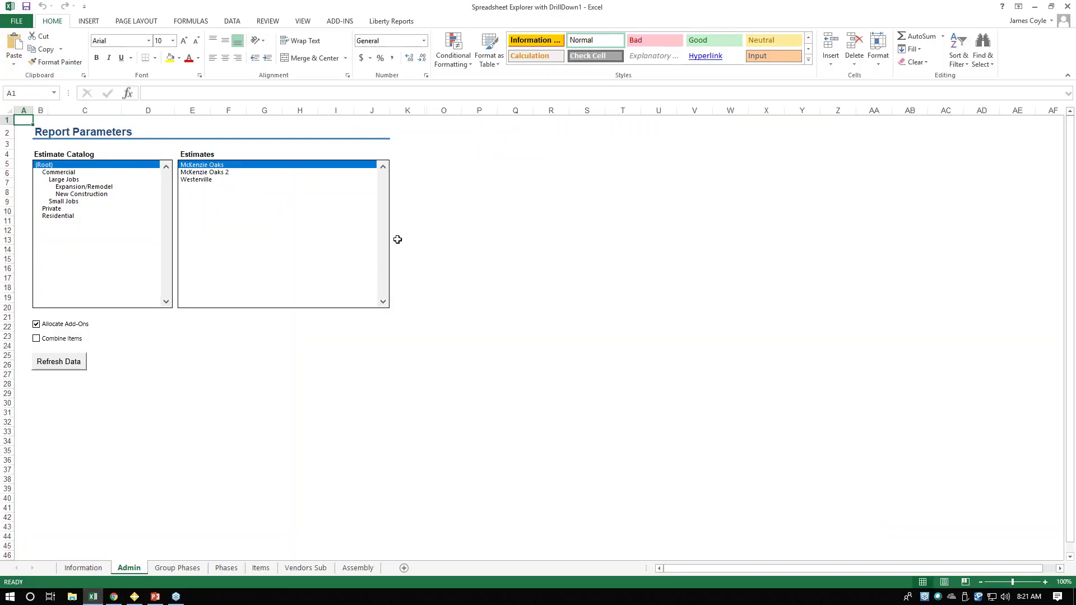
- Read the Information sheet's instructions, then try to refresh the report data for the McKenzie Oaks estimate from the Admin sheet
{"action": "left_click", "coordinate": [83, 568]}
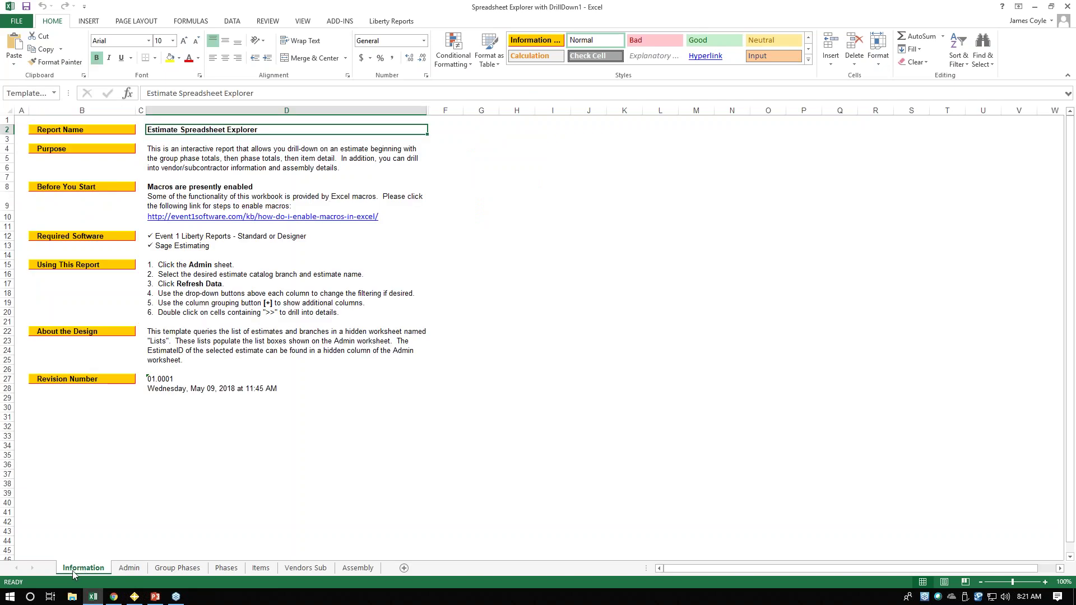
{"action": "left_click", "coordinate": [131, 570]}
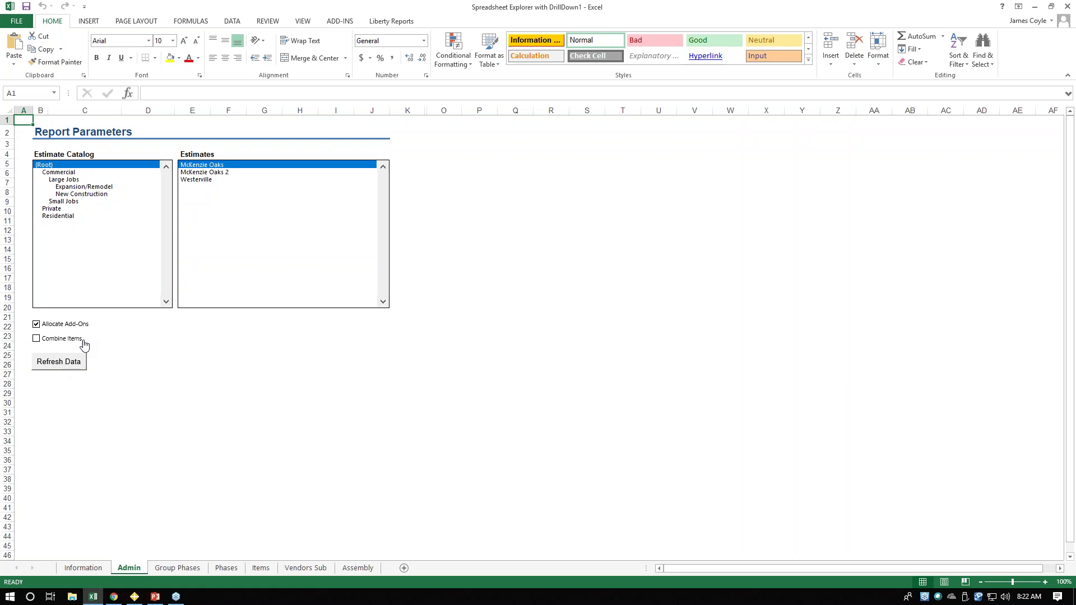
{"action": "left_click", "coordinate": [62, 366]}
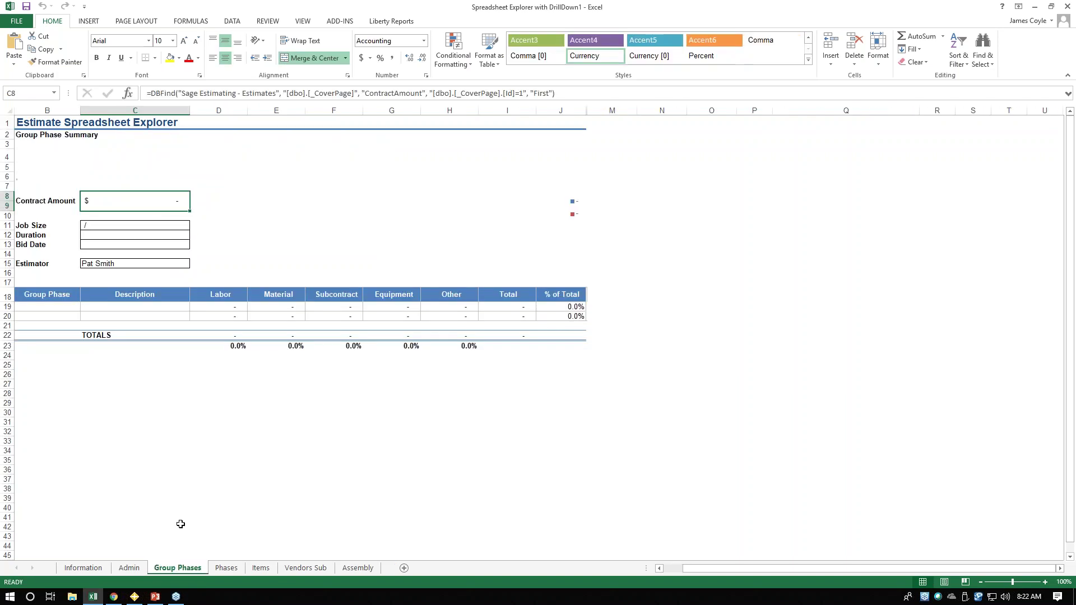
{"action": "left_click", "coordinate": [134, 569]}
{"action": "left_click", "coordinate": [59, 363]}
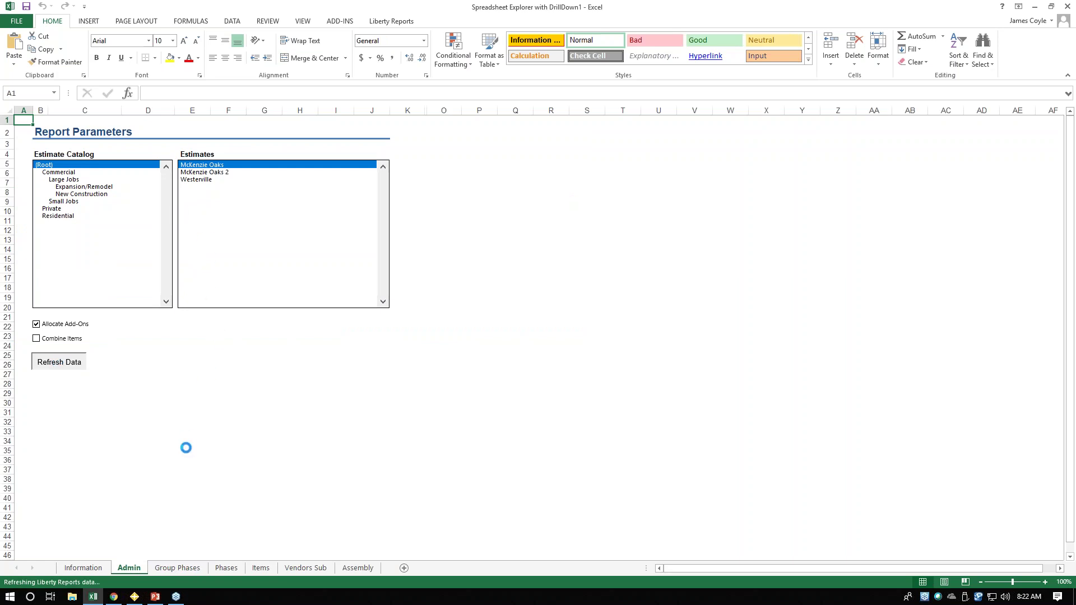
{"action": "left_click", "coordinate": [225, 569]}
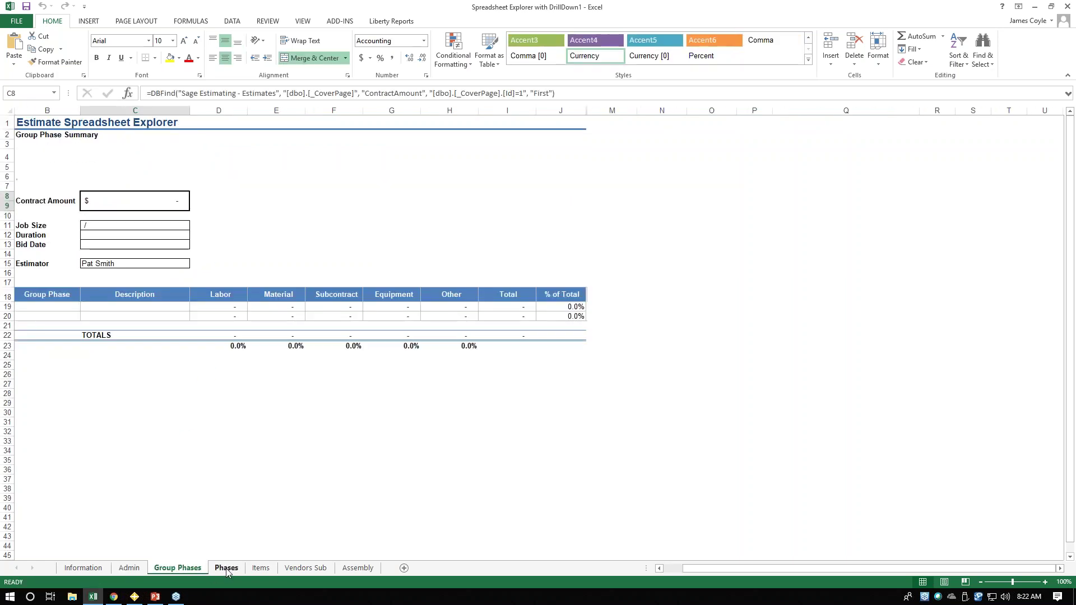
{"action": "left_click", "coordinate": [129, 569]}
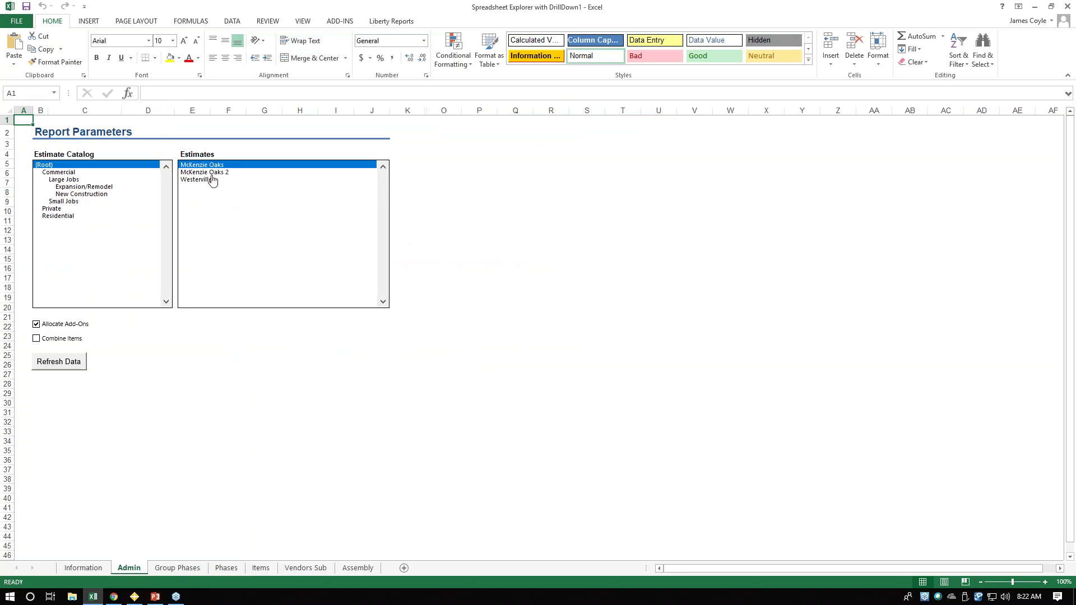
{"action": "left_click", "coordinate": [53, 365]}
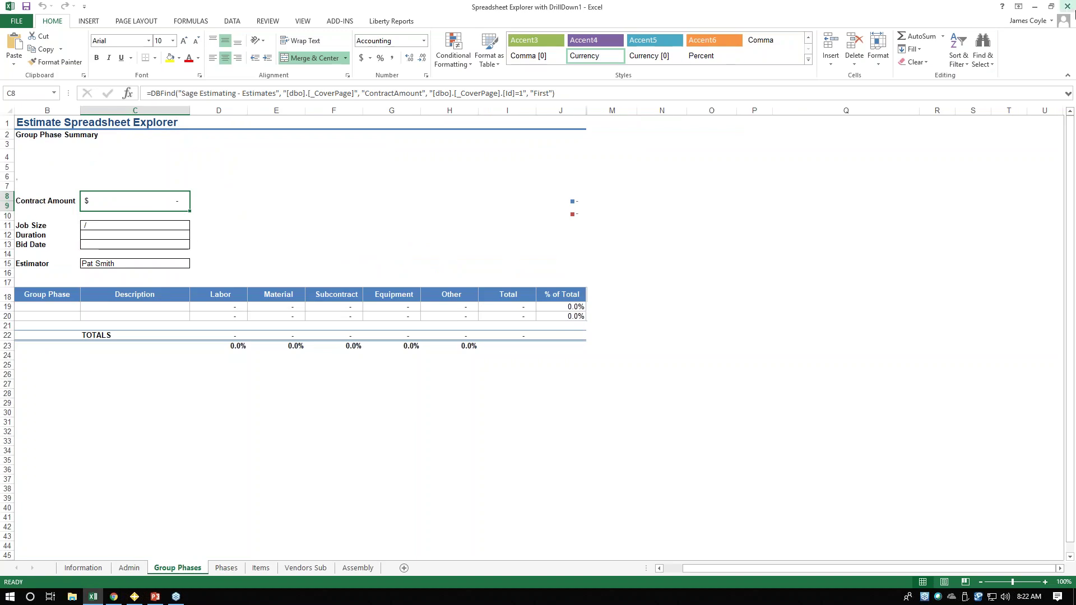
- Close the workbook without saving and reopen Spreadsheet Explorer with DrillDown, selecting Sage Estimating - AddressBook for the Address Book connection
{"action": "left_click", "coordinate": [1067, 7]}
{"action": "left_click", "coordinate": [524, 321]}
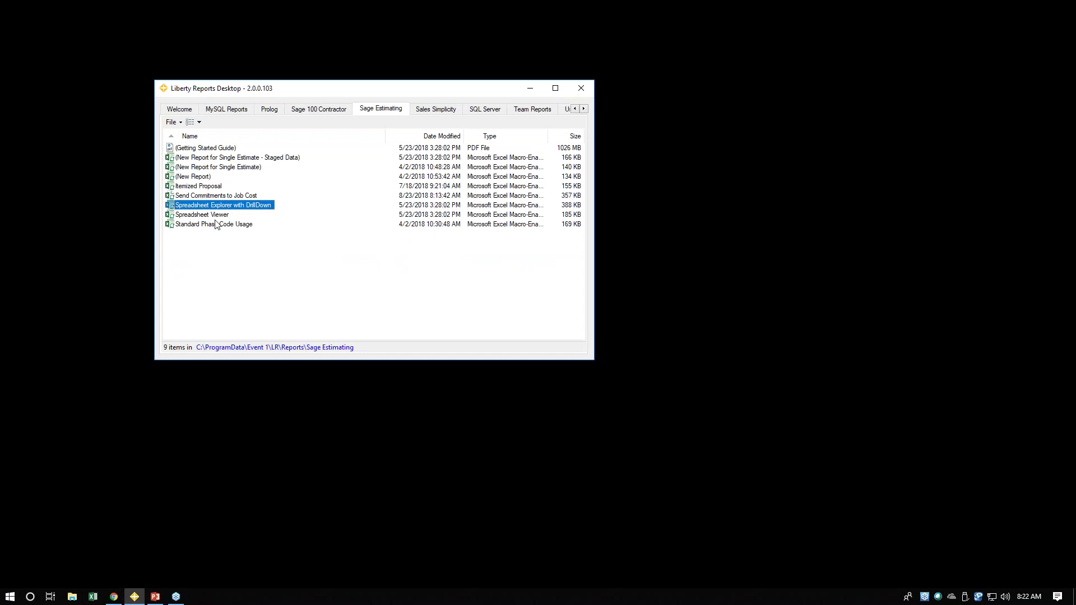
{"action": "double_click", "coordinate": [204, 206]}
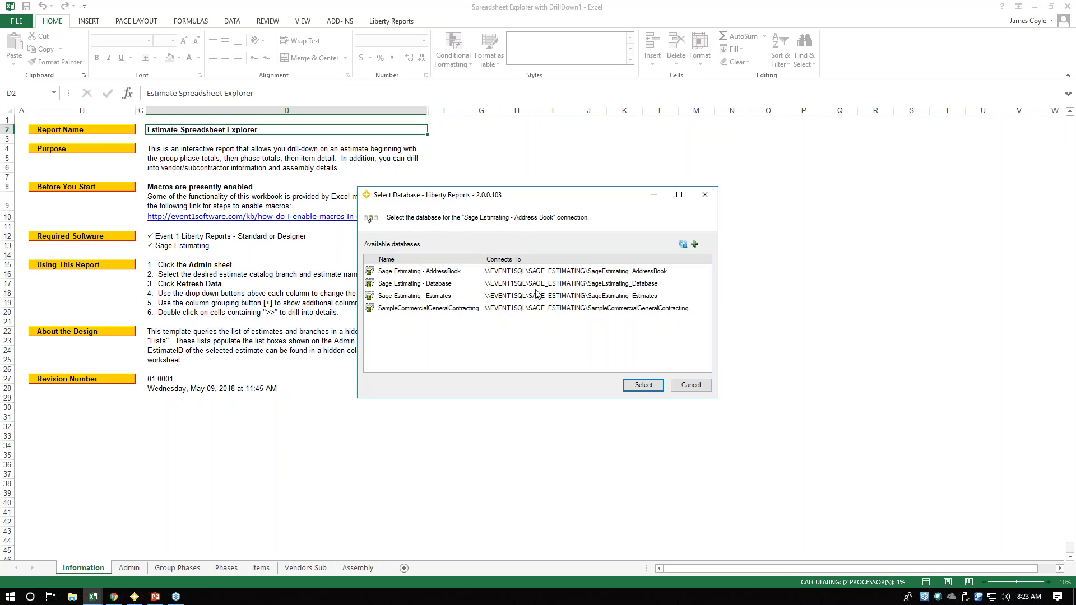
{"action": "left_click", "coordinate": [435, 272]}
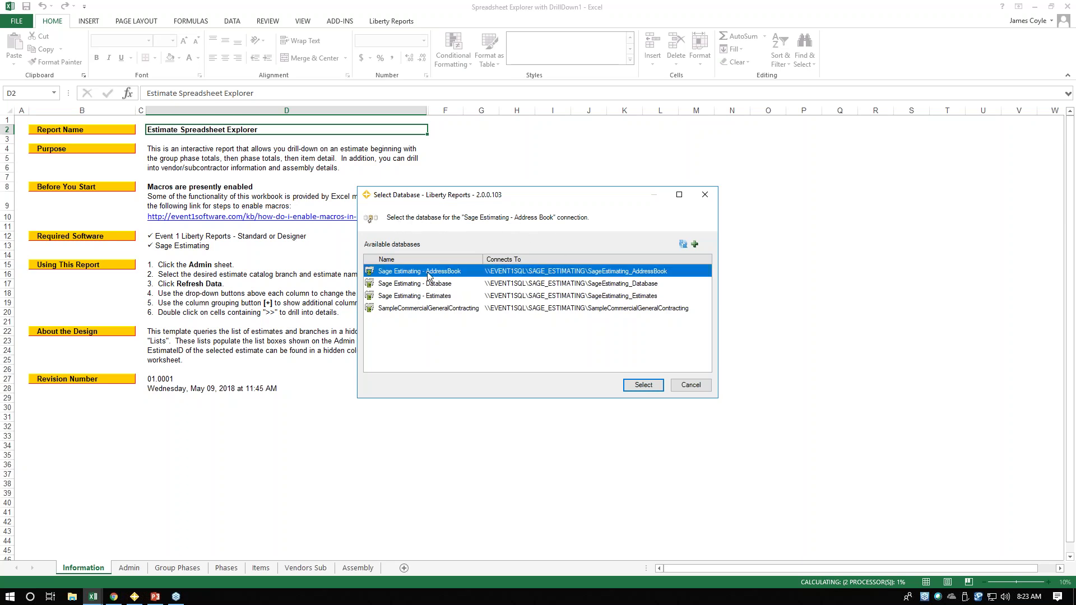
{"action": "left_click", "coordinate": [643, 386]}
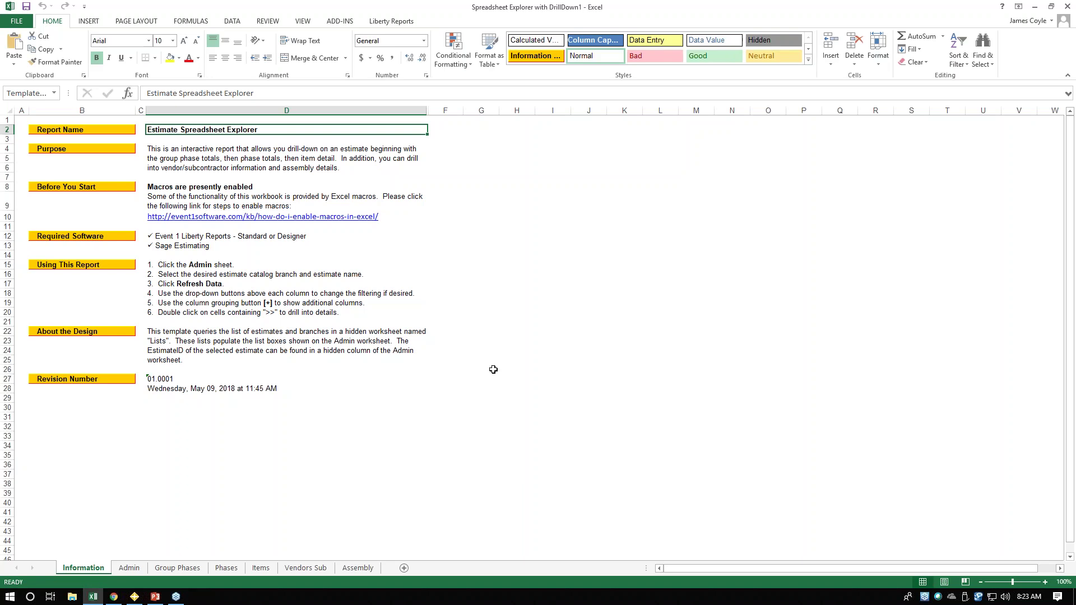
- Try refreshing the McKenzie Oaks estimate again from the Admin sheet, ending on the Information sheet
{"action": "left_click", "coordinate": [133, 568]}
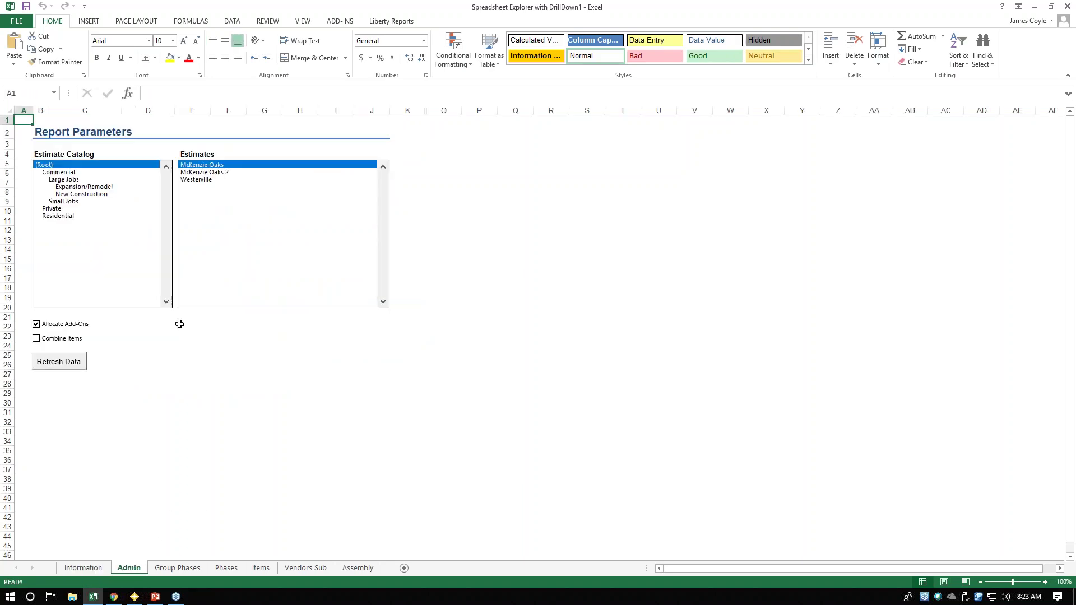
{"action": "left_click", "coordinate": [64, 365]}
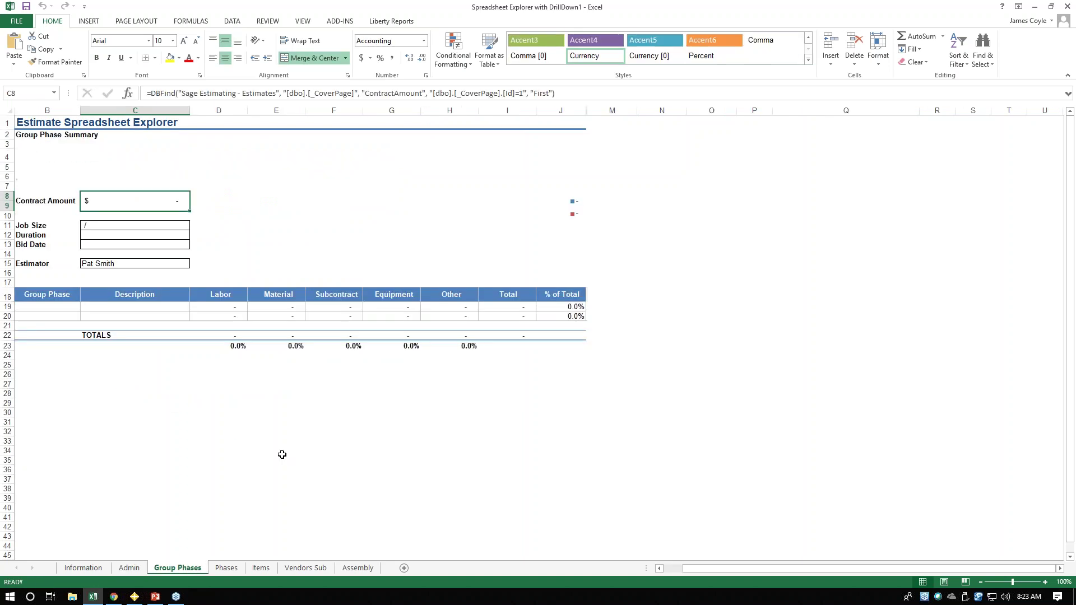
{"action": "left_click", "coordinate": [226, 568]}
{"action": "left_click", "coordinate": [128, 568]}
{"action": "left_click", "coordinate": [90, 568]}
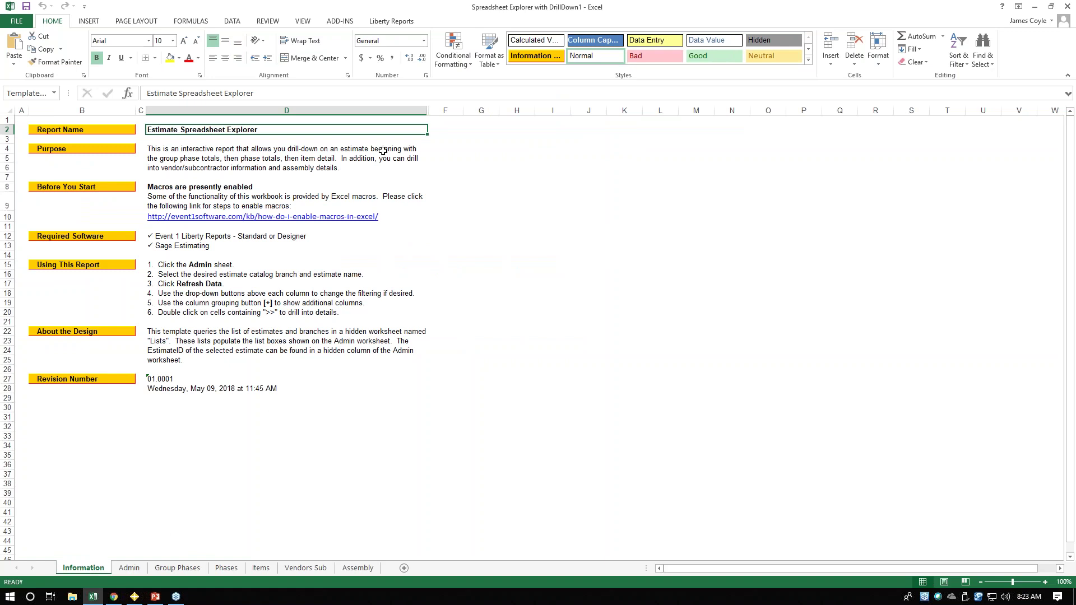
- Discard the open workbook and load Spreadsheet Explorer with DrillDown afresh, using the Sage Estimating - AddressBook database for the Address Book connection
{"action": "left_click", "coordinate": [1067, 5]}
{"action": "left_click", "coordinate": [527, 313]}
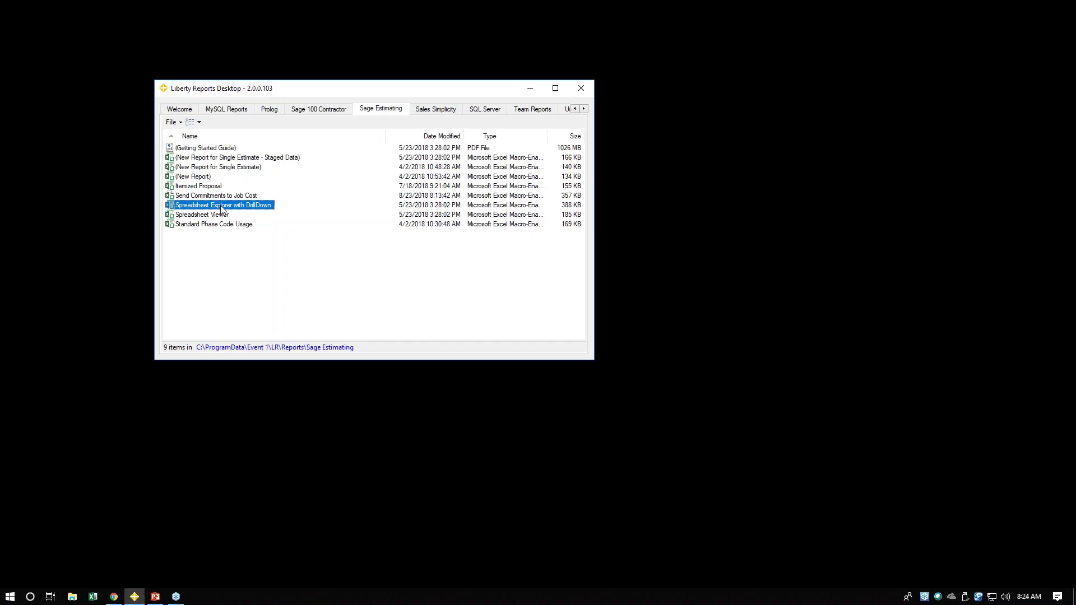
{"action": "double_click", "coordinate": [222, 206]}
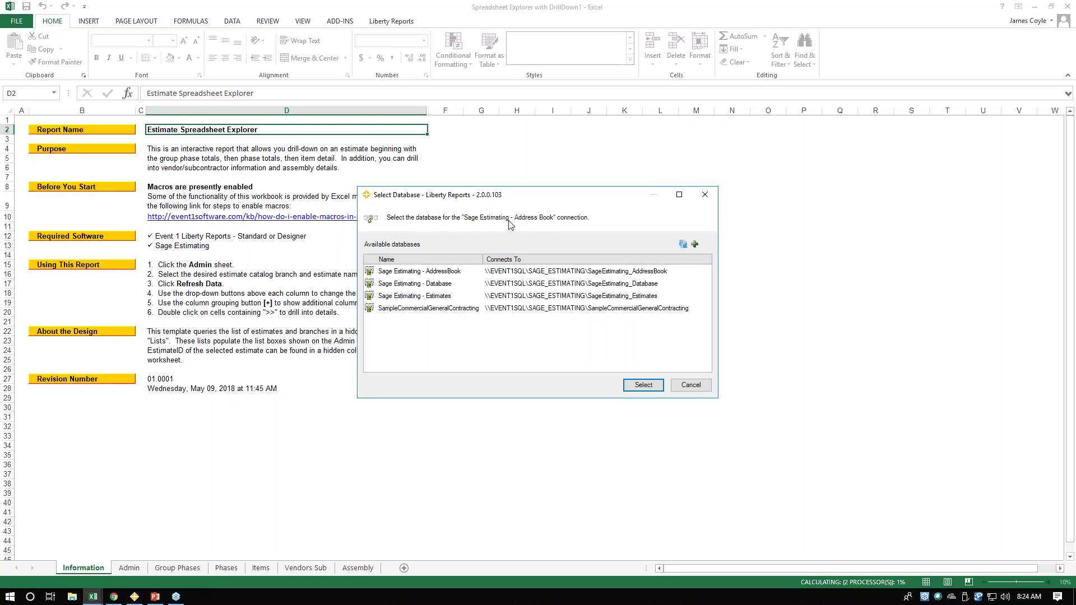
{"action": "left_click", "coordinate": [450, 275]}
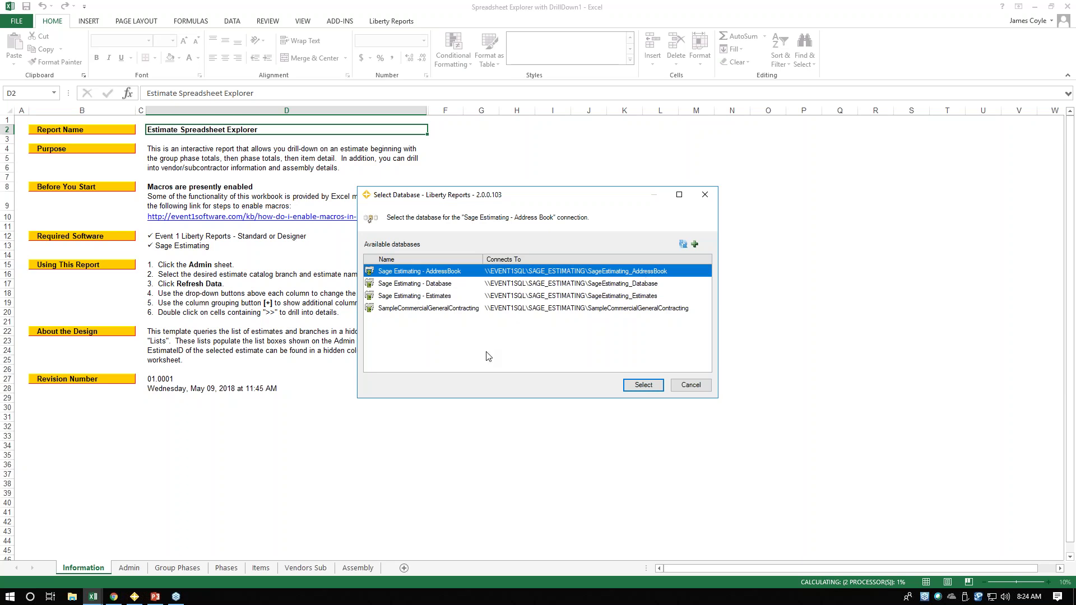
{"action": "left_click", "coordinate": [645, 386]}
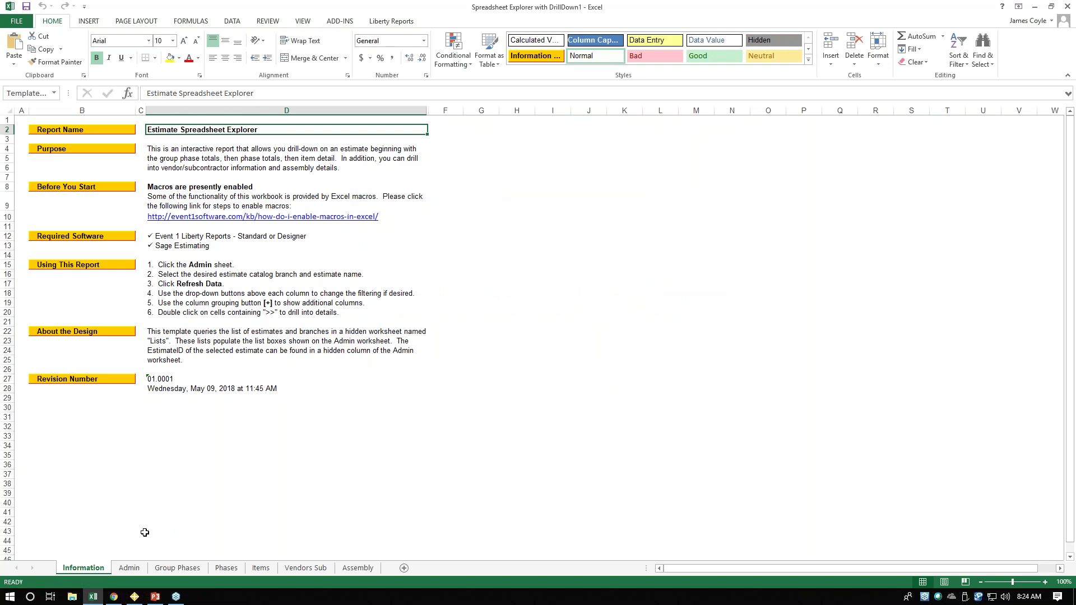
- Select the McKenzie Oaks 2 estimate on the Admin sheet and refresh the workbook with the Liberty Reports Refresh command
{"action": "left_click", "coordinate": [127, 569]}
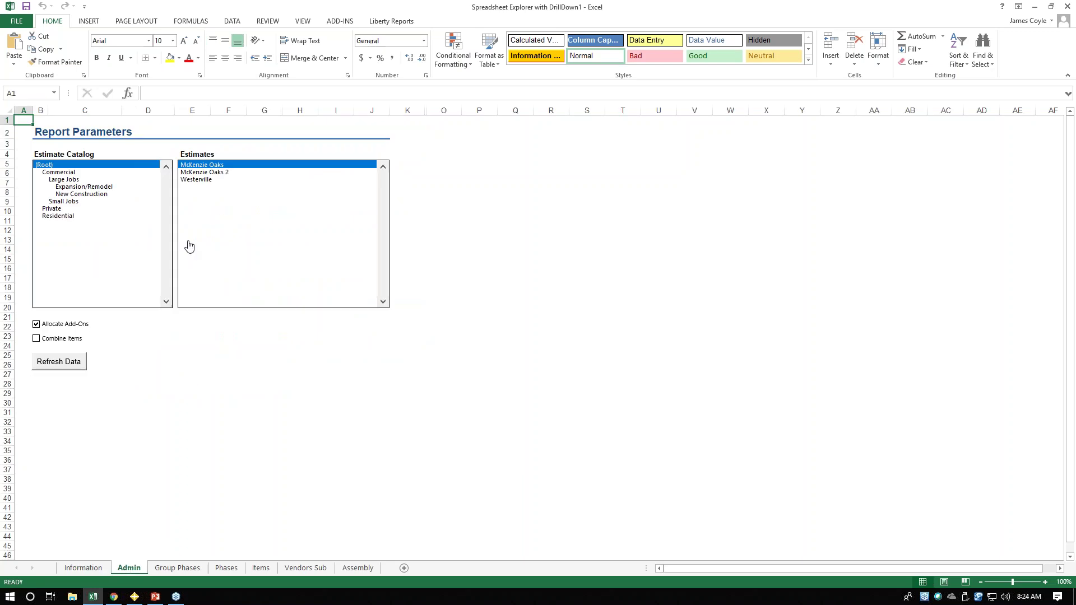
{"action": "left_click", "coordinate": [212, 173]}
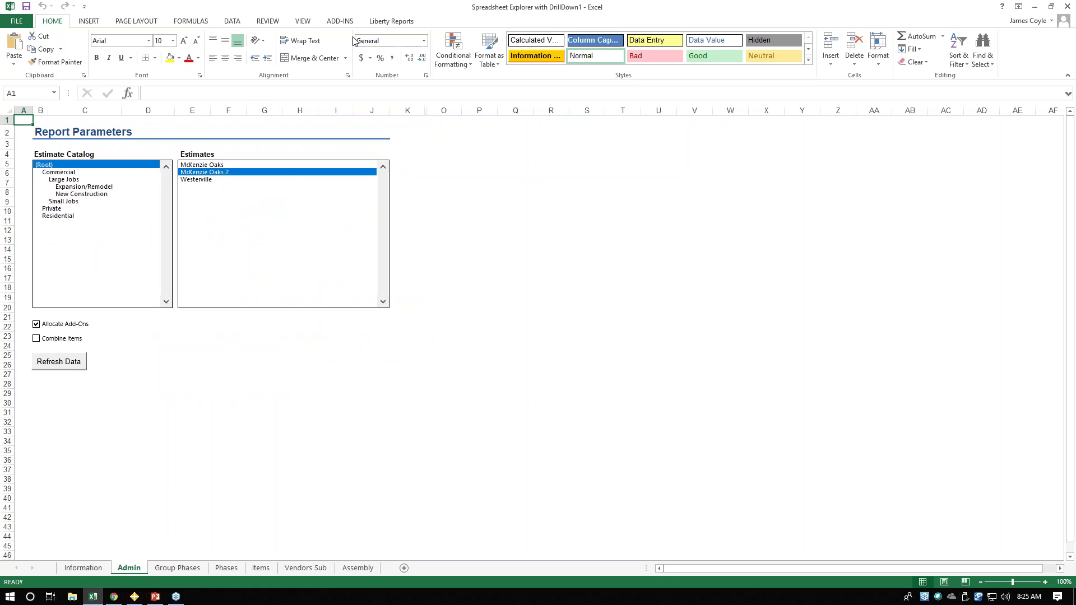
{"action": "left_click", "coordinate": [342, 23]}
{"action": "left_click", "coordinate": [386, 24]}
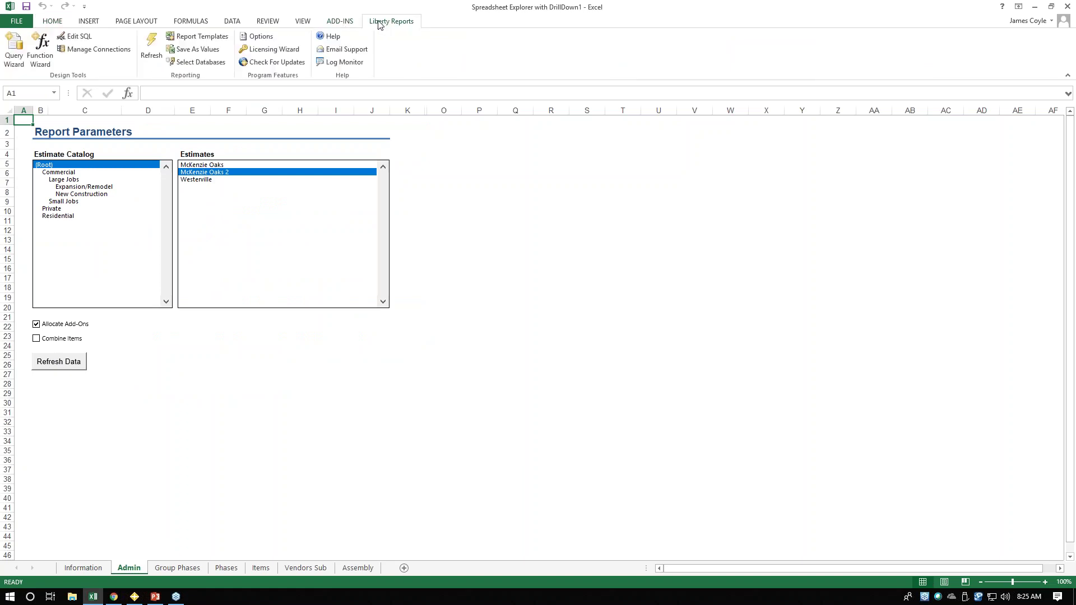
{"action": "left_click", "coordinate": [150, 51]}
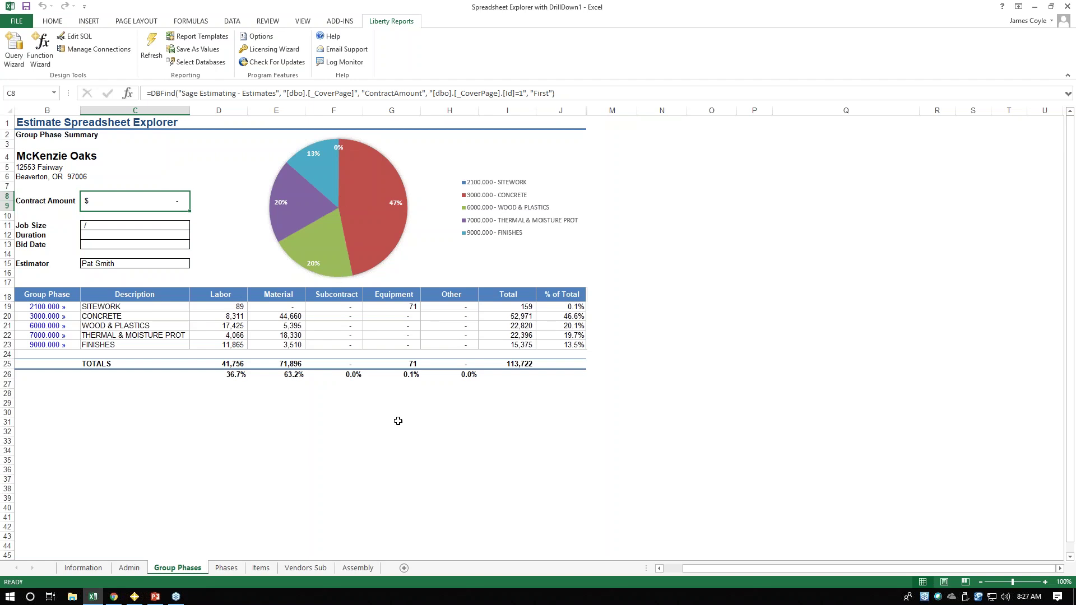
- Look through the Phases and Items sheets, ending back on the Group Phases sheet
{"action": "left_click", "coordinate": [222, 569]}
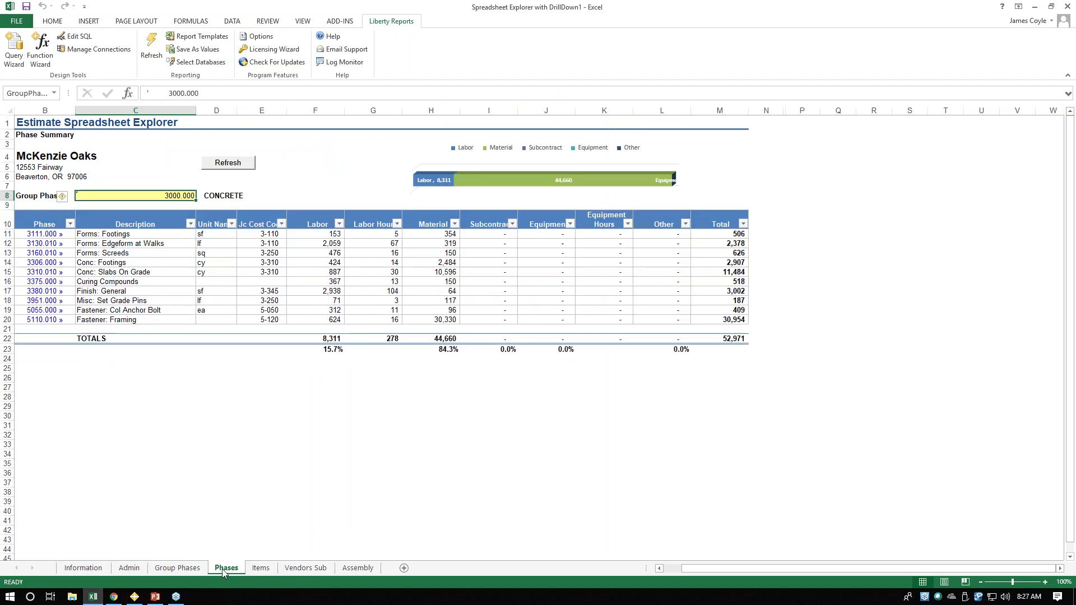
{"action": "left_click", "coordinate": [260, 570]}
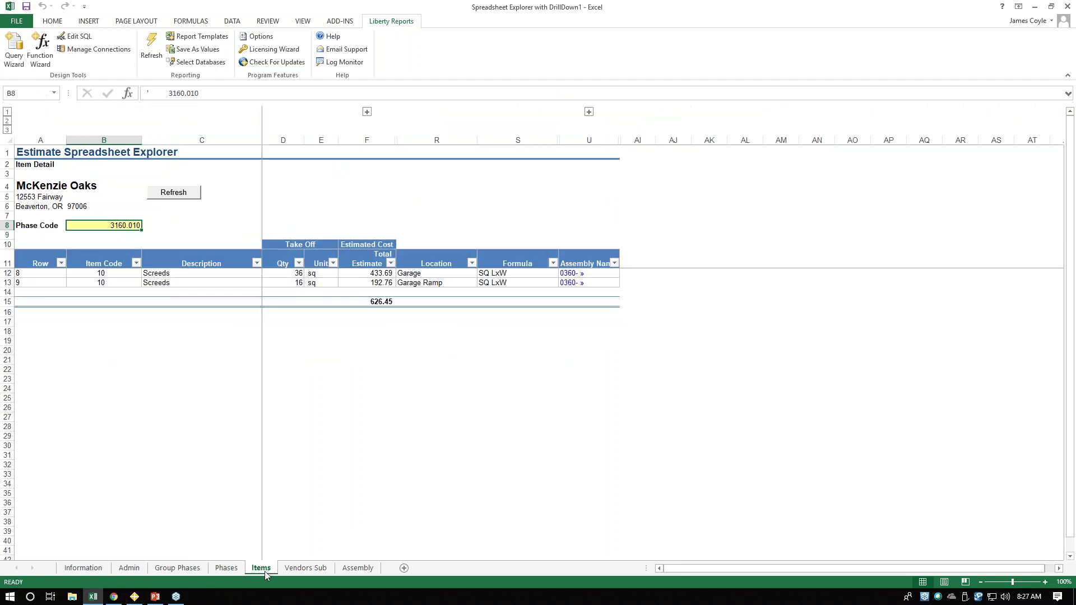
{"action": "left_click", "coordinate": [163, 569]}
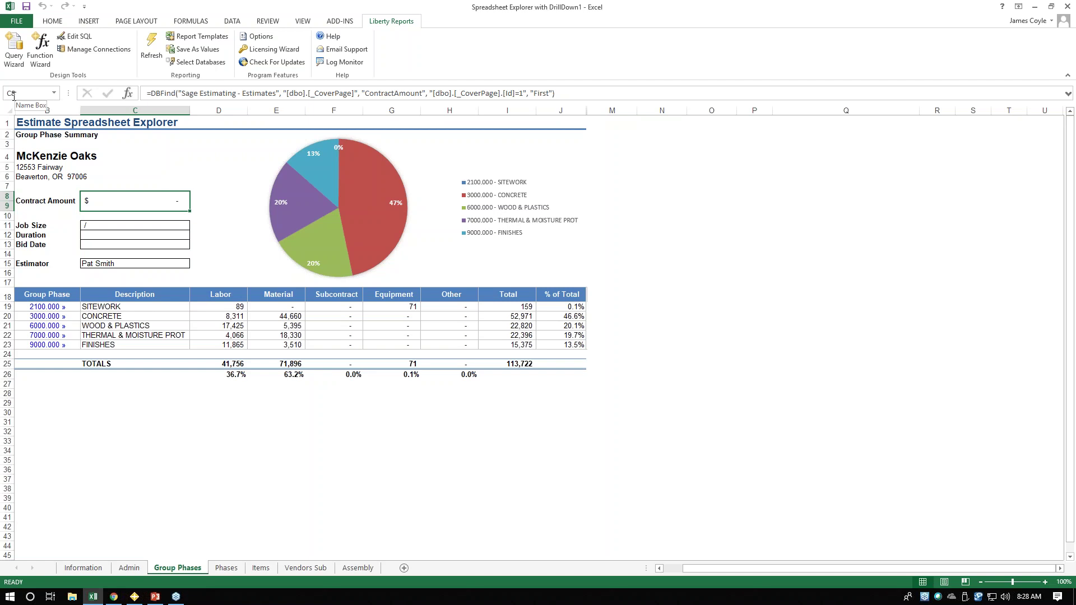
- Browse the workbook's list of defined names through to the query and SQL names, leaving the cell selection as is
{"action": "left_click", "coordinate": [54, 93]}
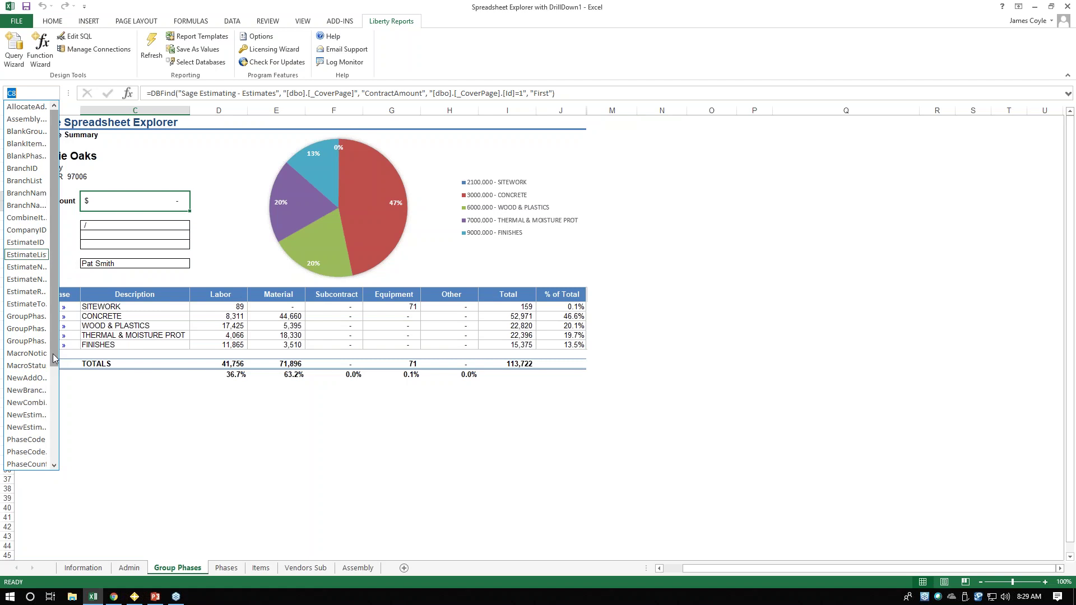
{"action": "left_click_drag", "start_coordinate": [54, 358], "coordinate": [55, 458]}
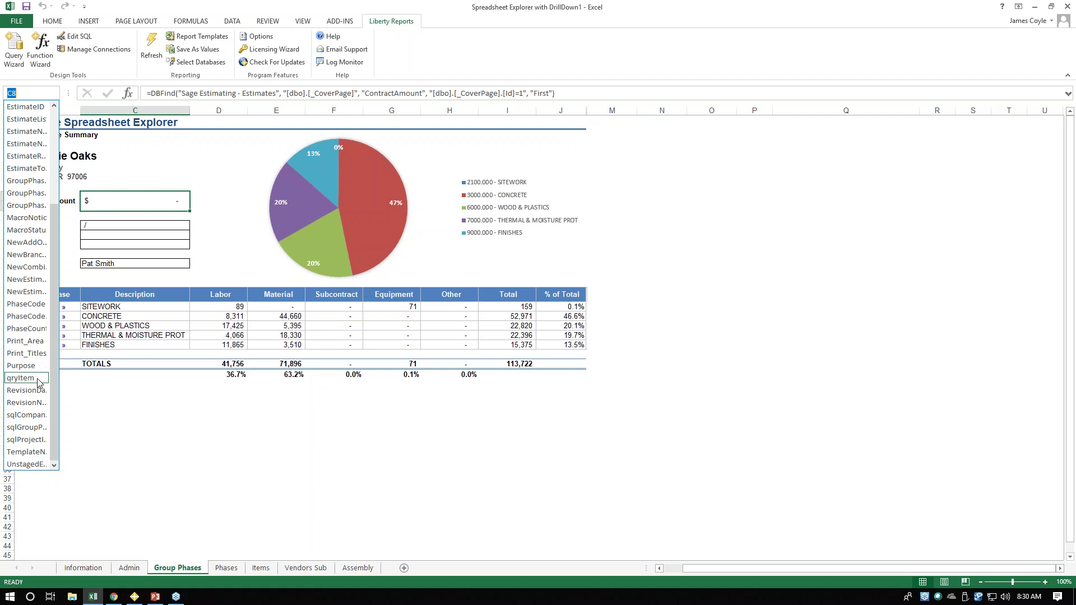
{"action": "left_click", "coordinate": [127, 427]}
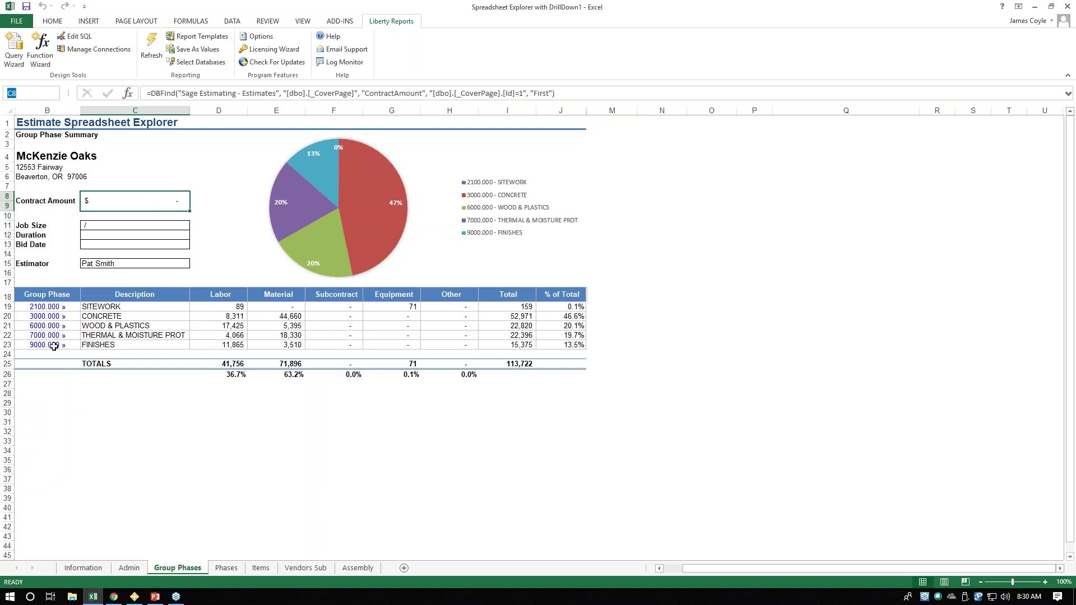
{"action": "key", "text": "Escape"}
- Inspect the drill-down formula of group phase 2100.000, then drill down into group phase 6000.000 Wood & Plastics
{"action": "left_click", "coordinate": [121, 311]}
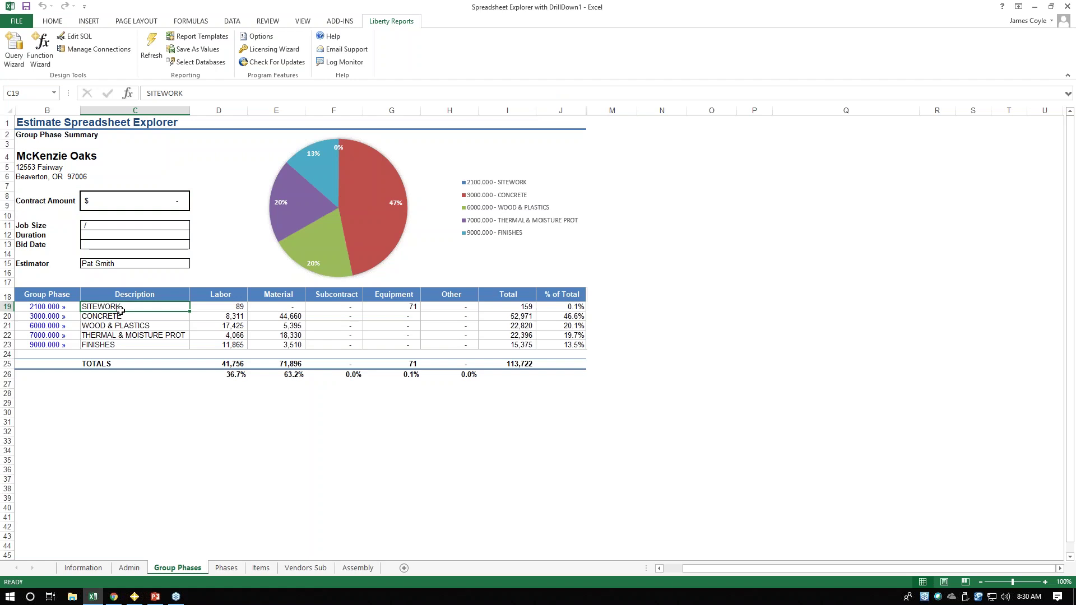
{"action": "key", "text": "Left"}
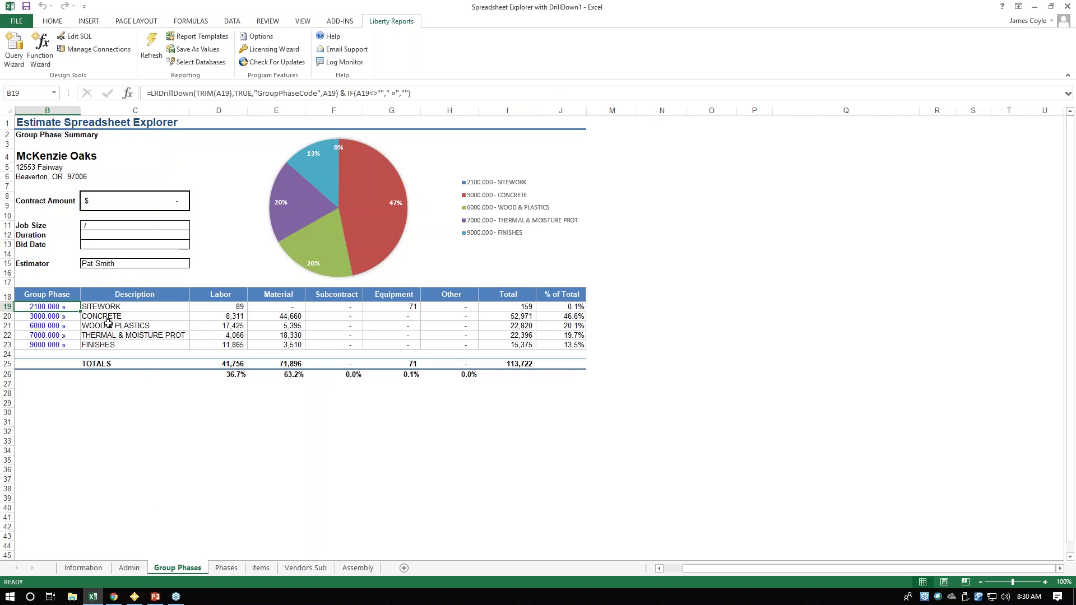
{"action": "left_click", "coordinate": [46, 325]}
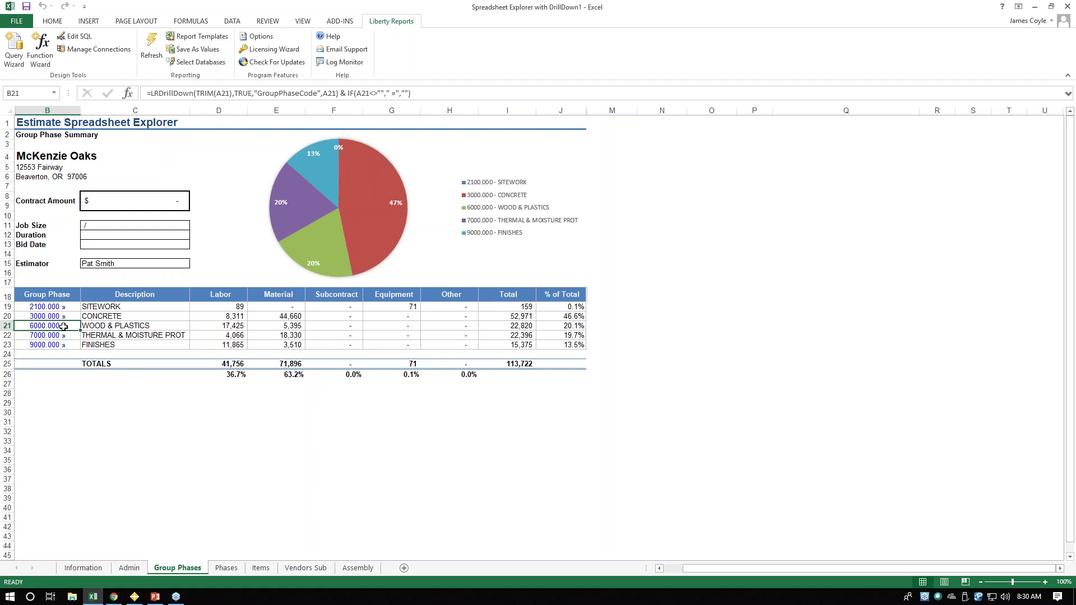
{"action": "left_click", "coordinate": [64, 327]}
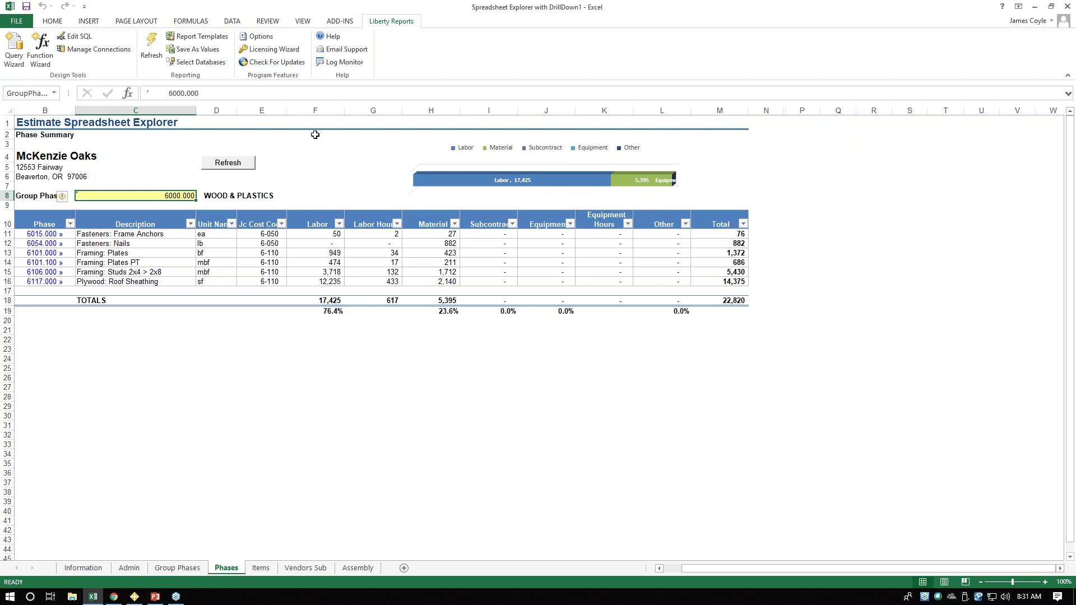
- Check the Liberty Reports commands and drill down from phase 6101.000 Framing: Plates into its item detail
{"action": "left_click", "coordinate": [343, 23]}
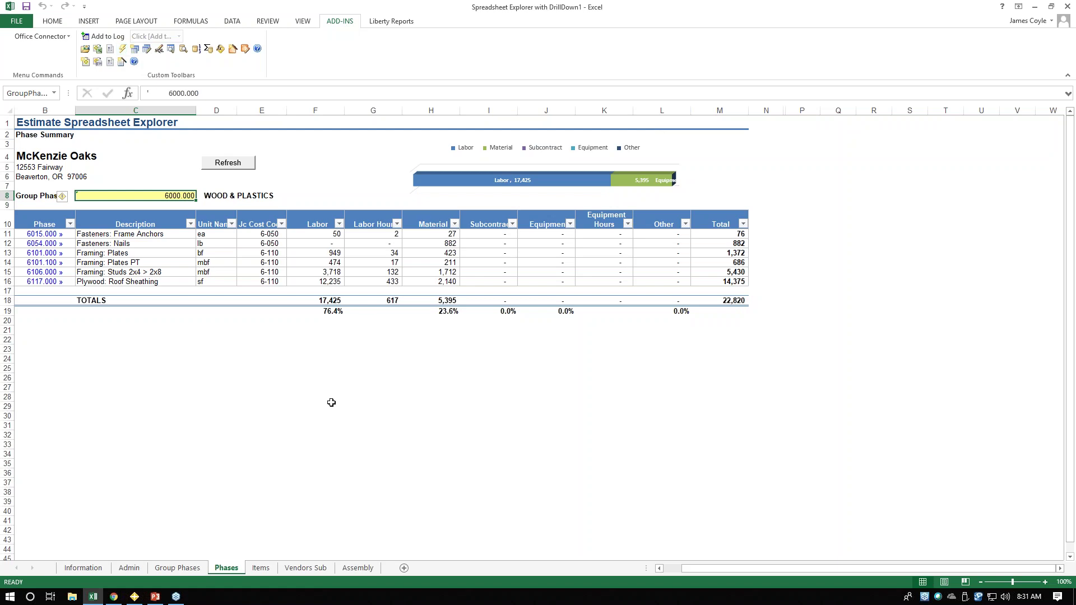
{"action": "left_click", "coordinate": [392, 21]}
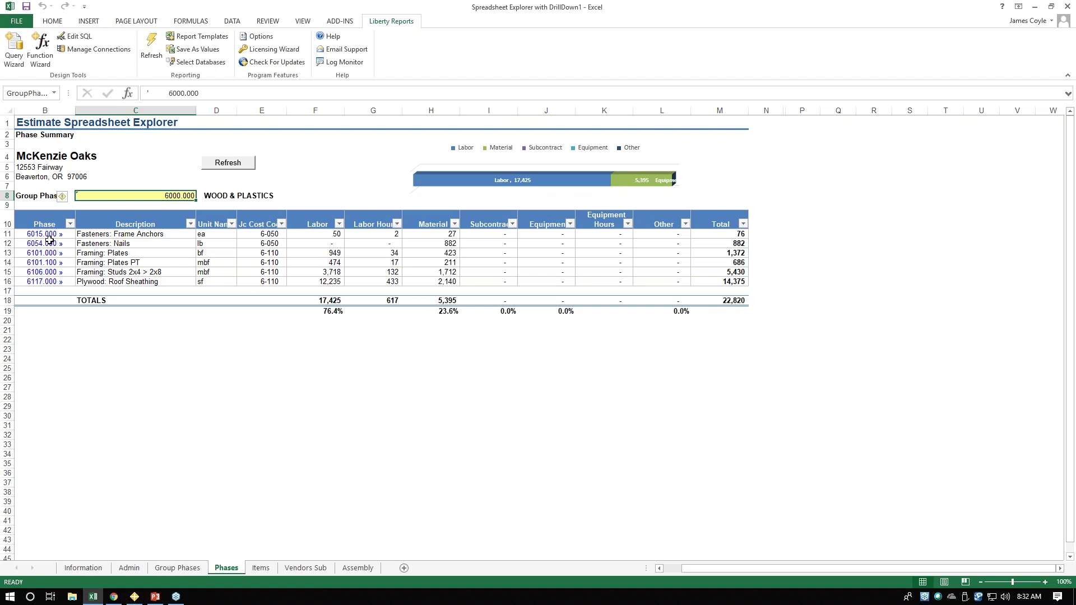
{"action": "left_click", "coordinate": [48, 255]}
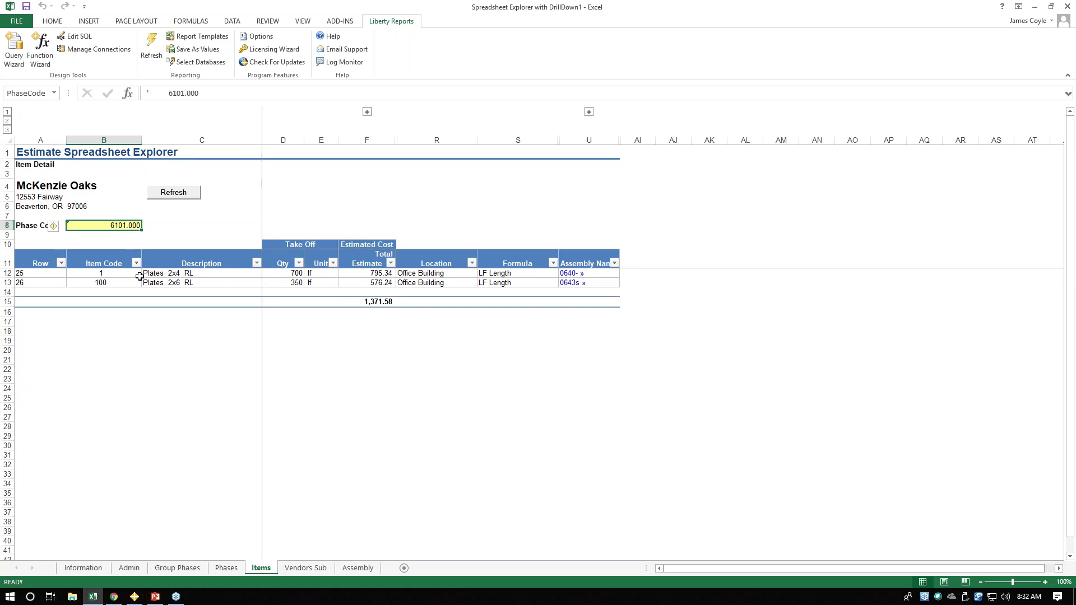
- Drill down from item Plates 2x4 RL into assembly 0640-, and look over the Vendors Sub and Group Phases sheets
{"action": "left_click", "coordinate": [572, 273]}
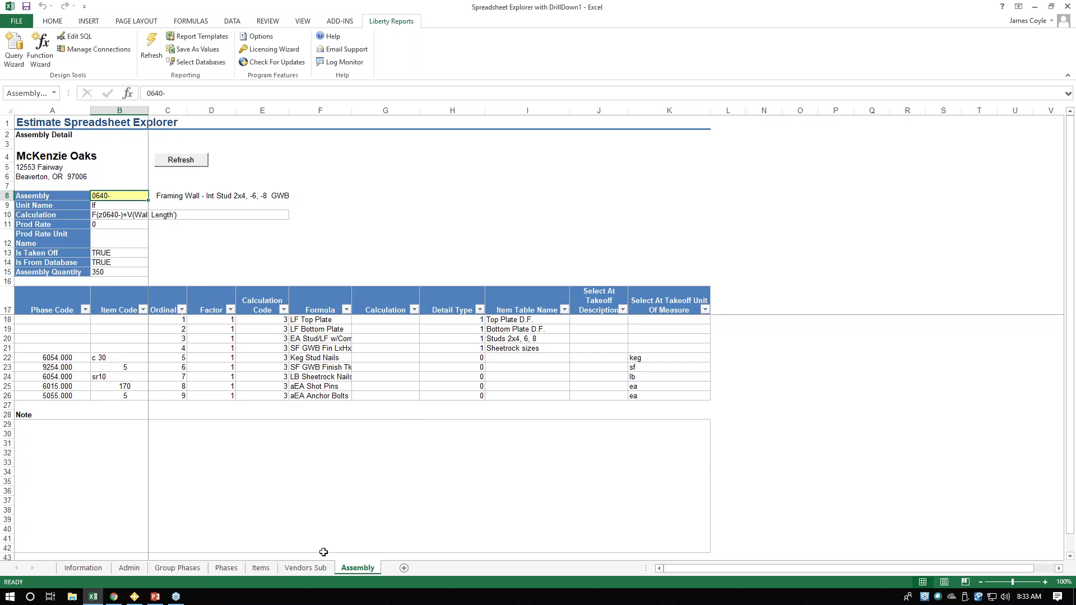
{"action": "left_click", "coordinate": [307, 568]}
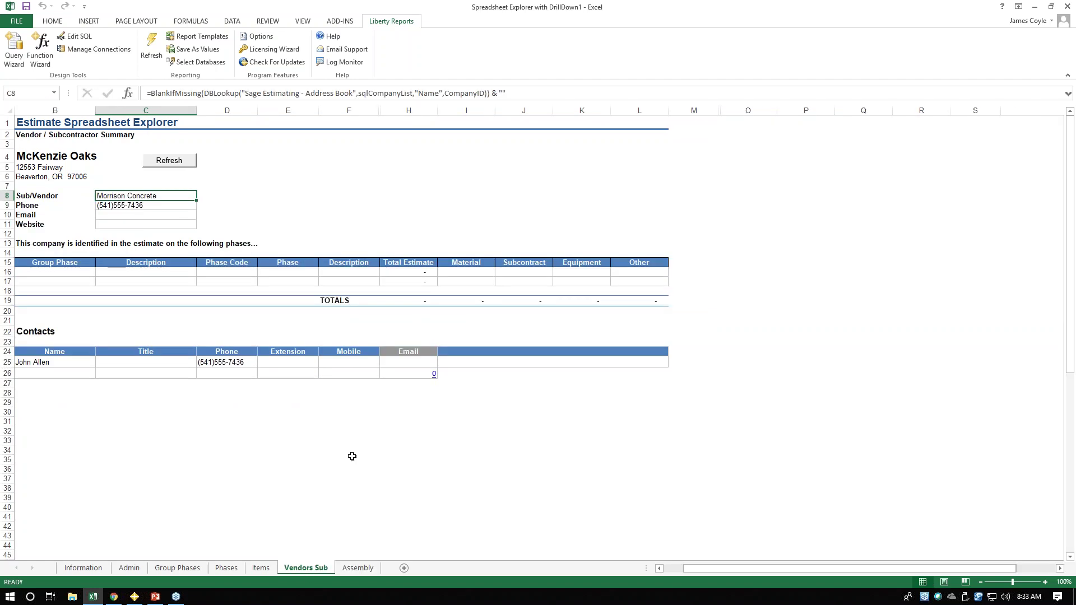
{"action": "left_click", "coordinate": [172, 164]}
{"action": "left_click", "coordinate": [166, 569]}
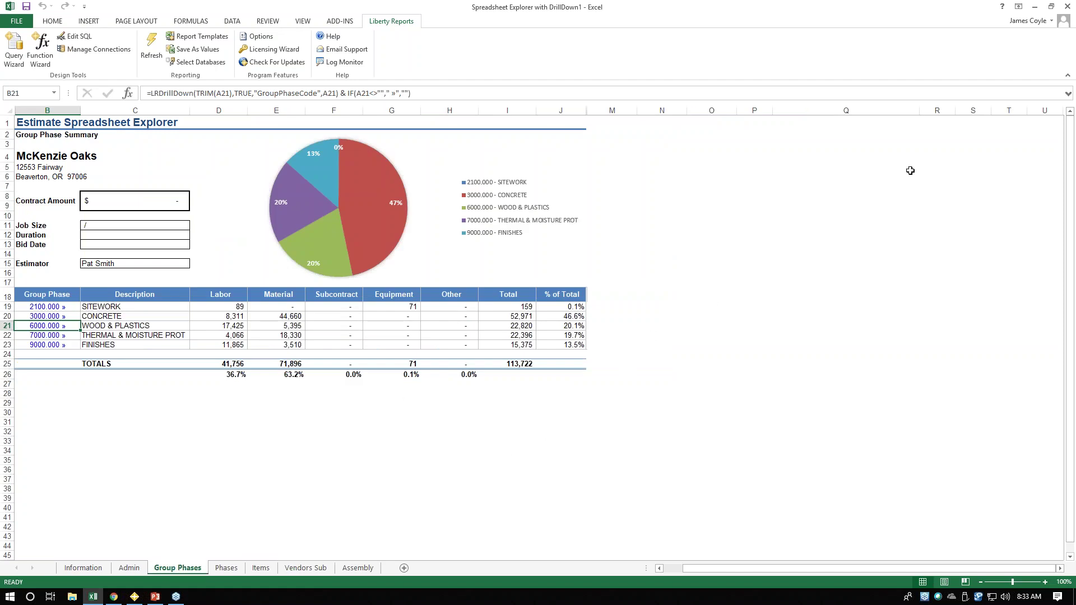
- Close the Spreadsheet Explorer workbook without saving and open the Itemized Proposal template from Liberty Reports Desktop
{"action": "left_click", "coordinate": [1067, 10]}
{"action": "left_click", "coordinate": [539, 315]}
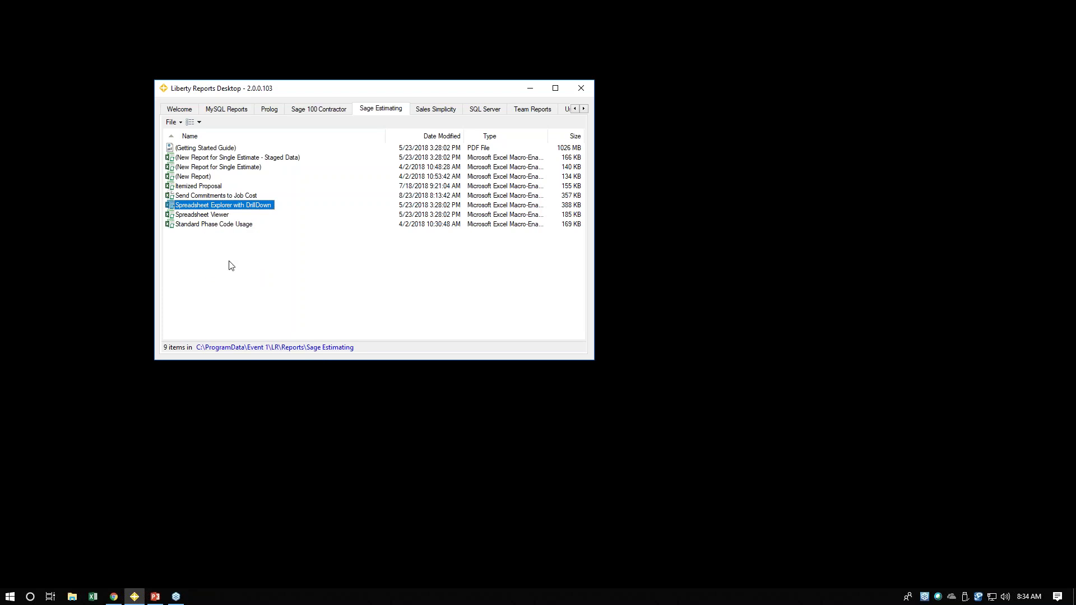
{"action": "left_click", "coordinate": [196, 187]}
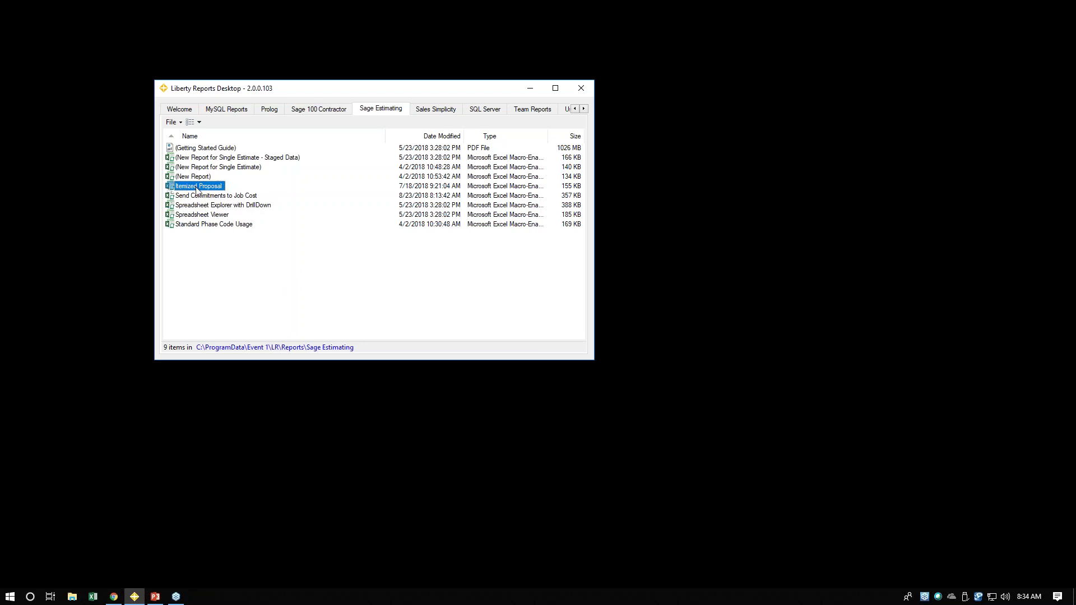
{"action": "double_click", "coordinate": [196, 187]}
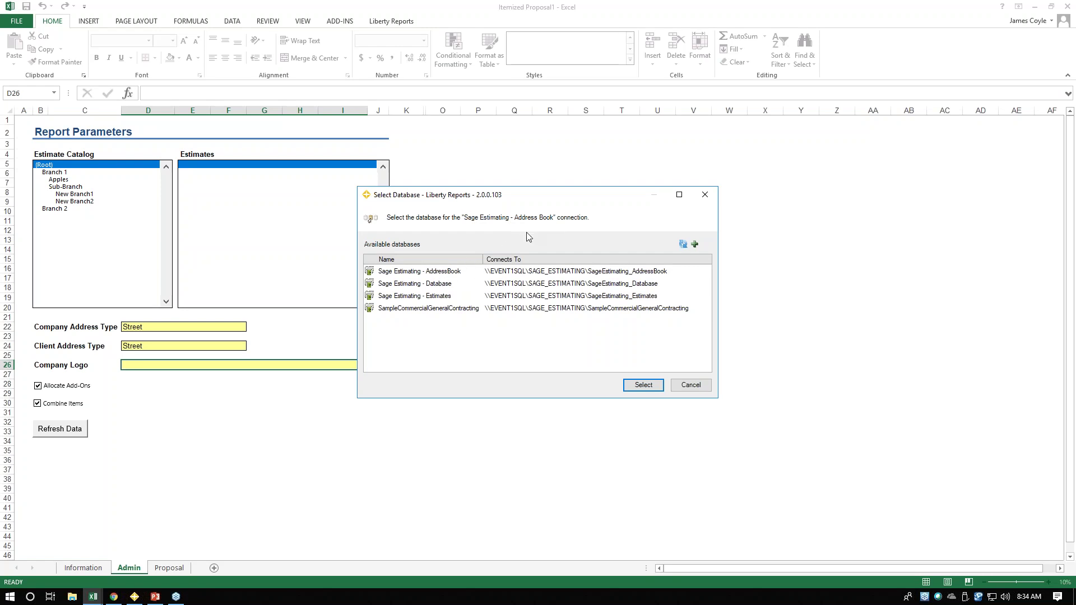
- Connect the address book to the Sage Estimating - AddressBook database, and view the Proposal sheet before returning to Admin
{"action": "left_click", "coordinate": [421, 273]}
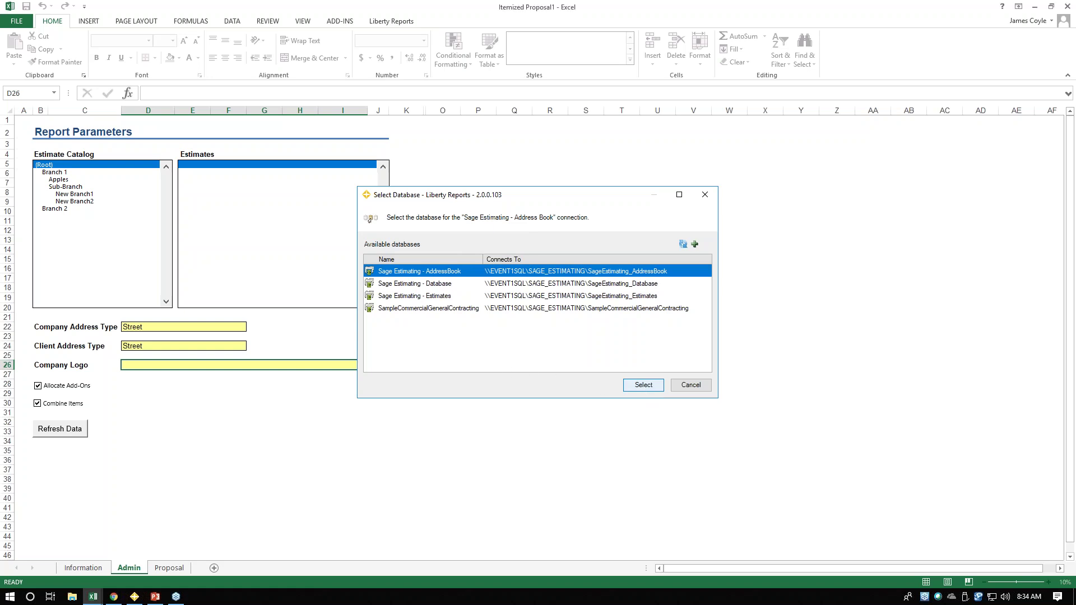
{"action": "key", "text": "Return"}
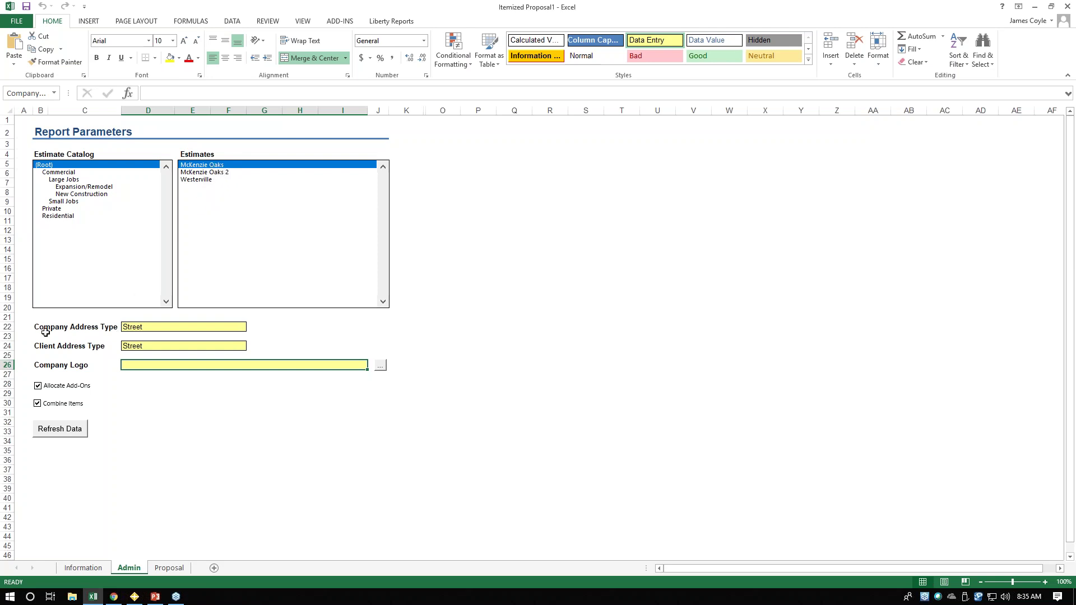
{"action": "left_click", "coordinate": [169, 568]}
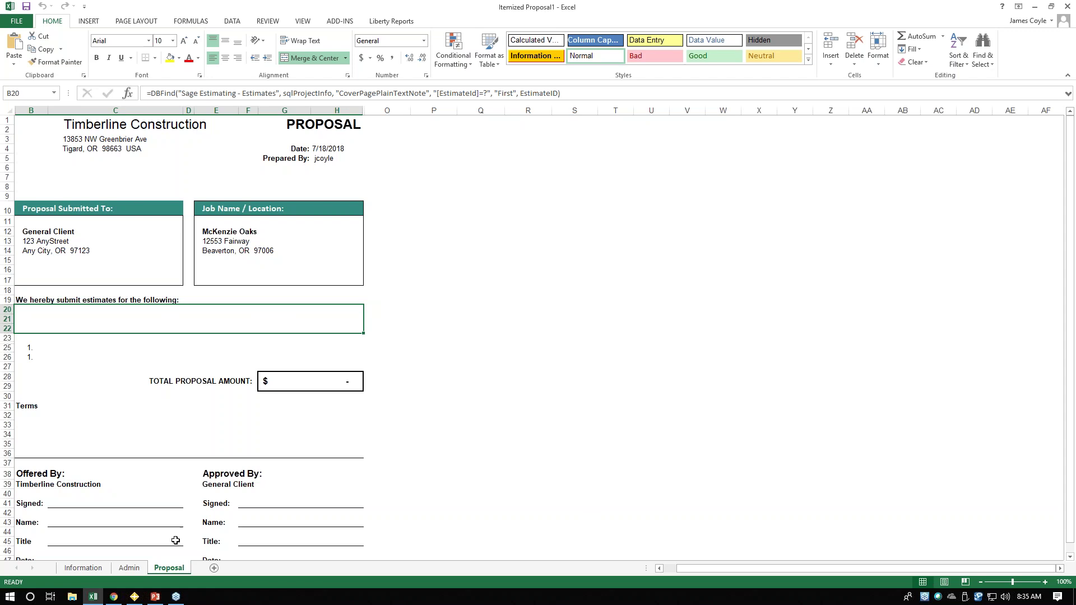
{"action": "left_click", "coordinate": [132, 571]}
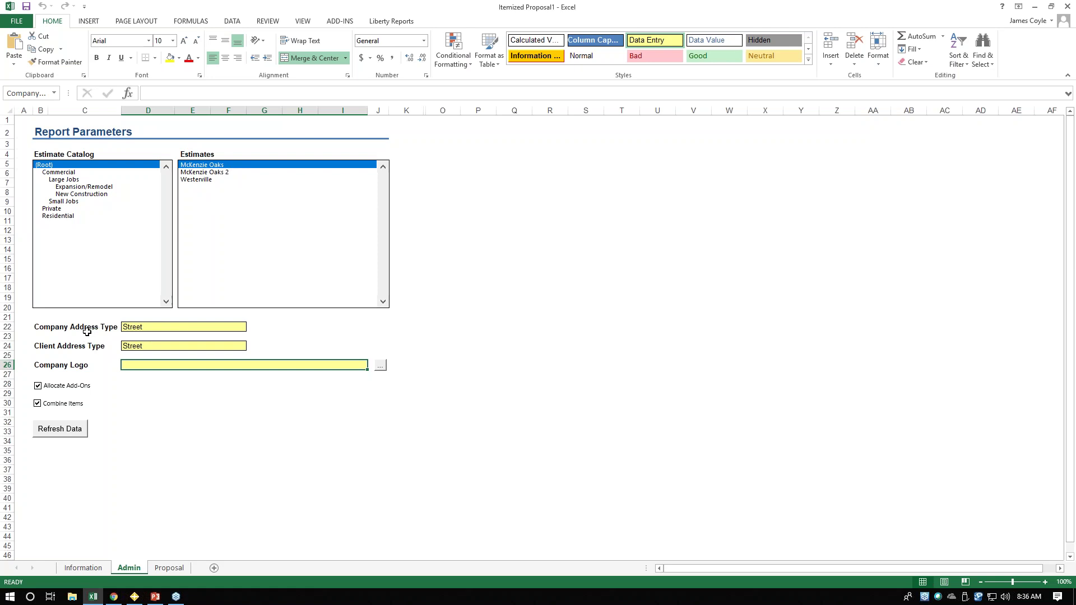
- Check the company address type, client address type and company logo parameters, and refresh the proposal data for McKenzie Oaks
{"action": "left_click", "coordinate": [163, 329]}
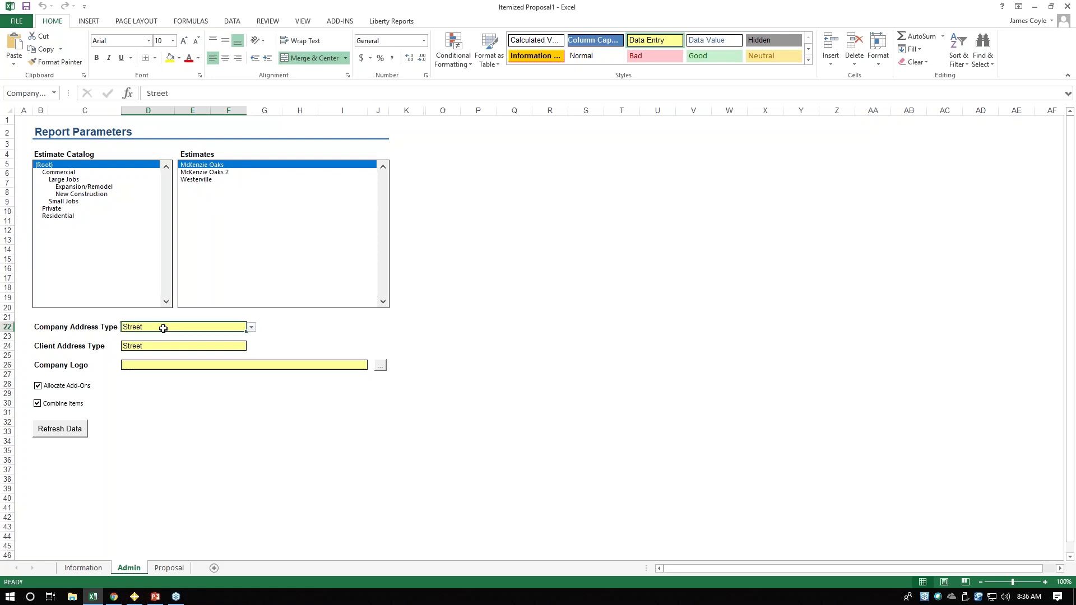
{"action": "left_click", "coordinate": [252, 329]}
{"action": "left_click", "coordinate": [171, 350]}
{"action": "left_click", "coordinate": [136, 347]}
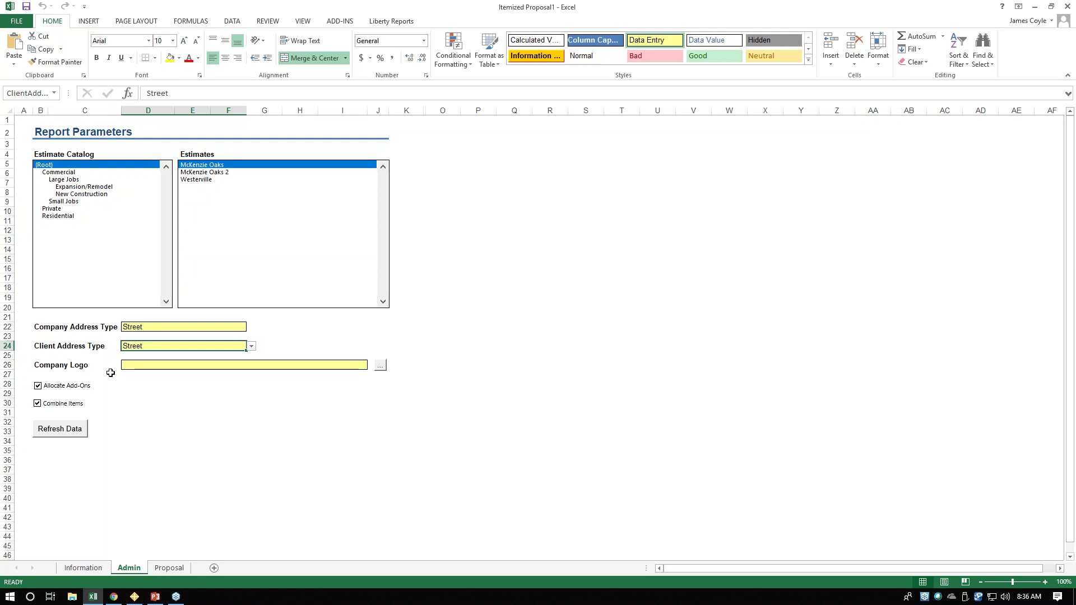
{"action": "left_click", "coordinate": [153, 367]}
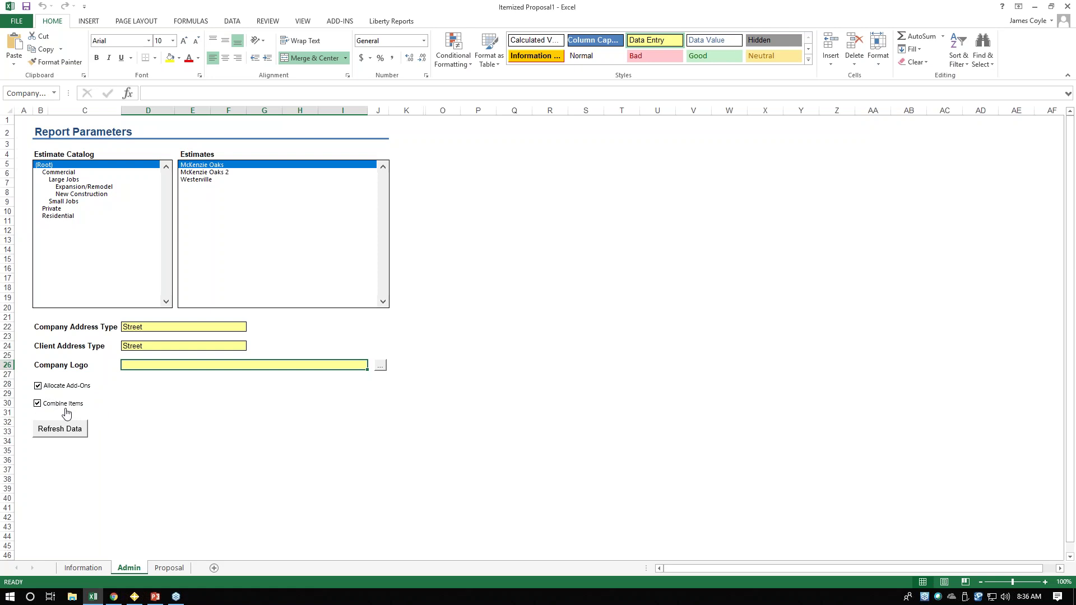
{"action": "left_click", "coordinate": [68, 435]}
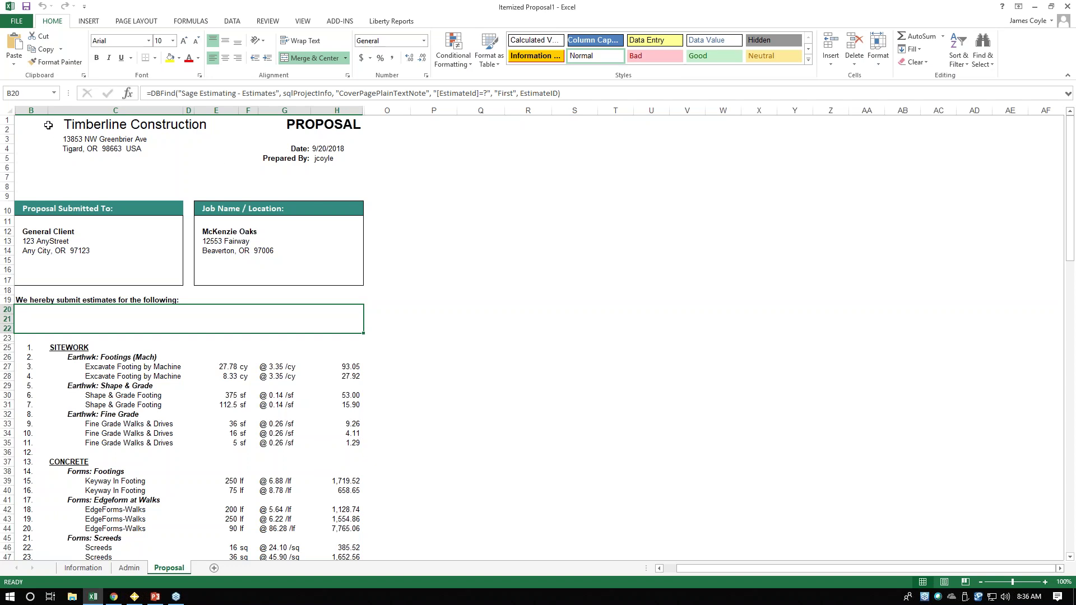
- Look through the itemized proposal from its header down to the total, terms and signature lines, returning to the start
{"action": "left_click_drag", "start_coordinate": [46, 125], "coordinate": [354, 528]}
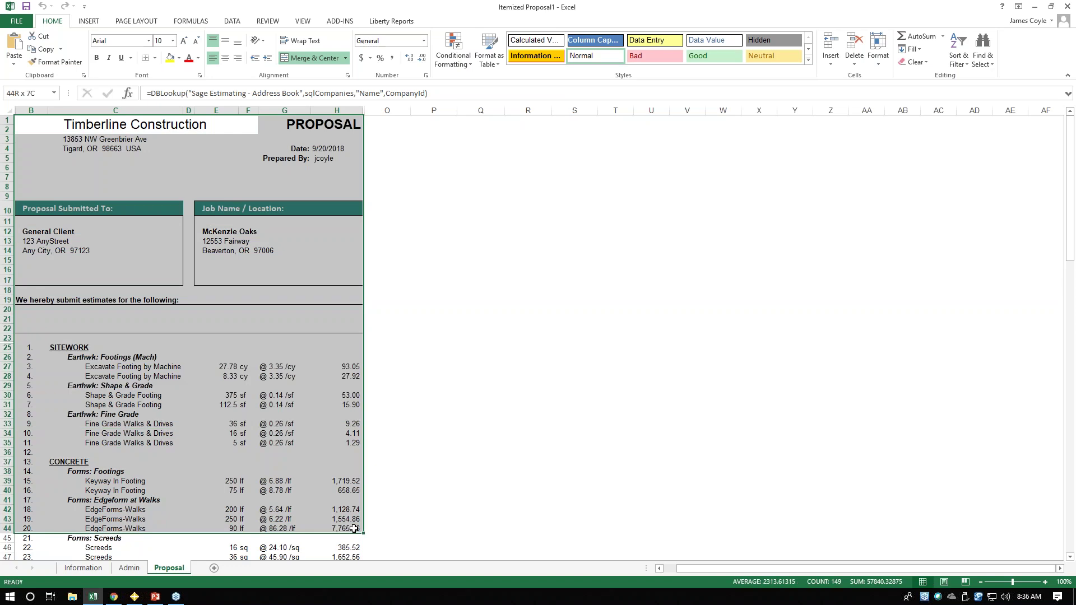
{"action": "left_click", "coordinate": [531, 471]}
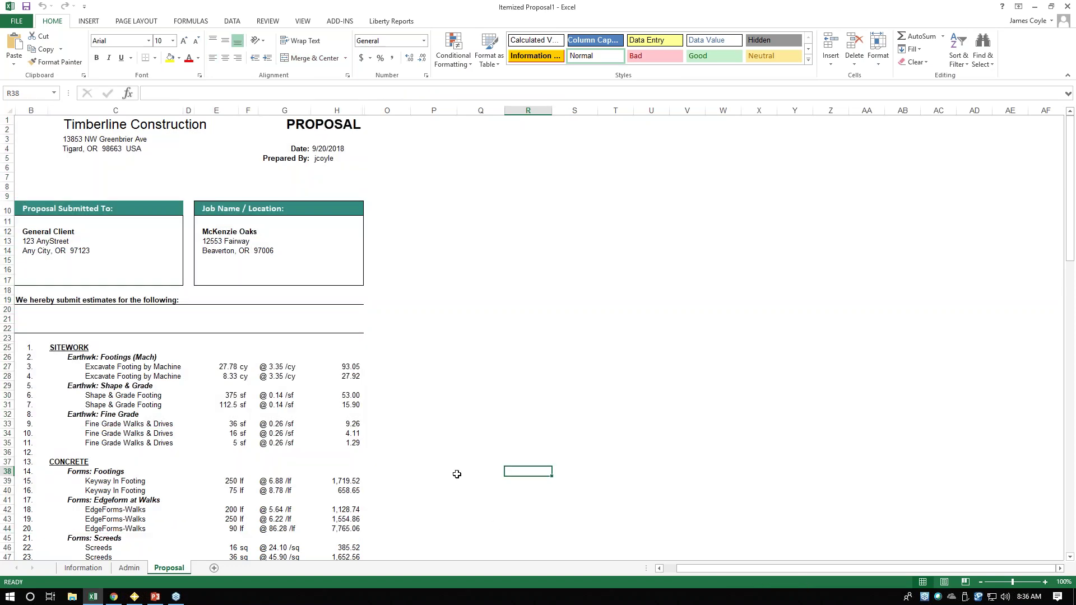
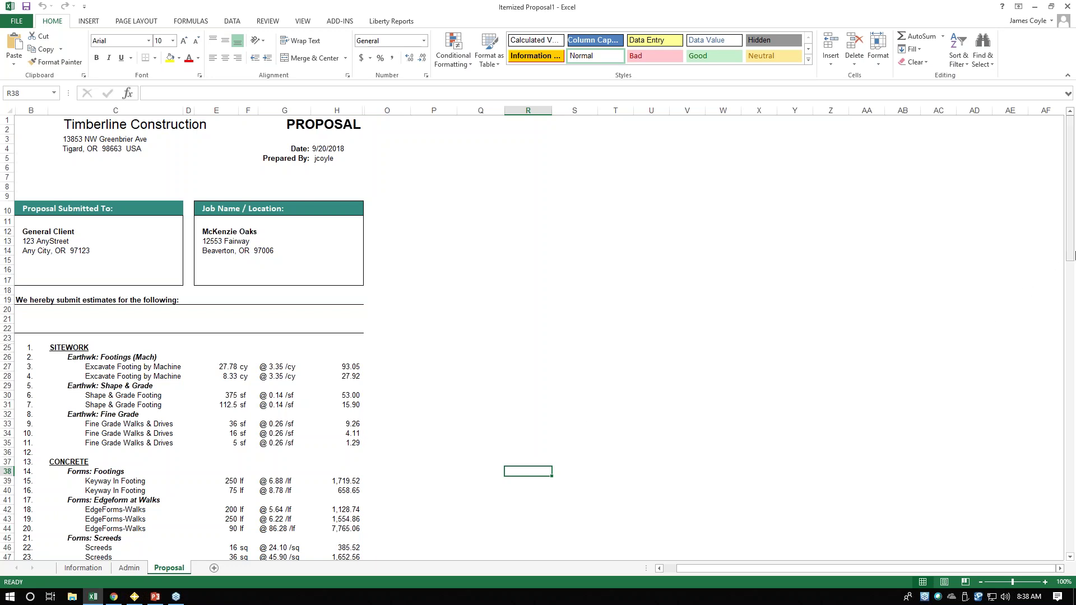
{"action": "left_click_drag", "start_coordinate": [1072, 250], "coordinate": [1074, 524]}
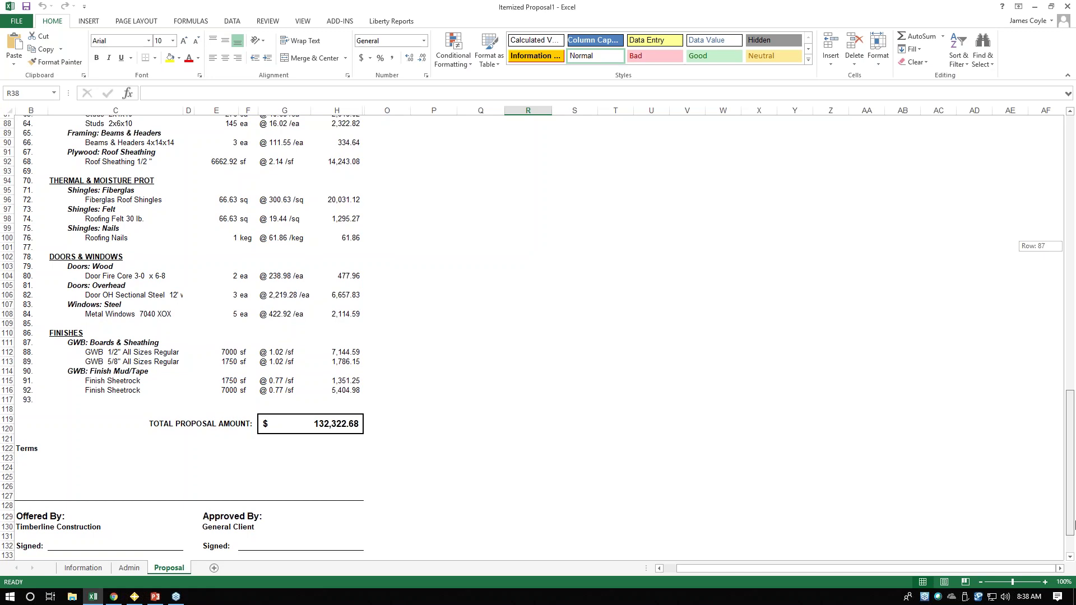
{"action": "left_click_drag", "start_coordinate": [1074, 458], "coordinate": [1074, 168]}
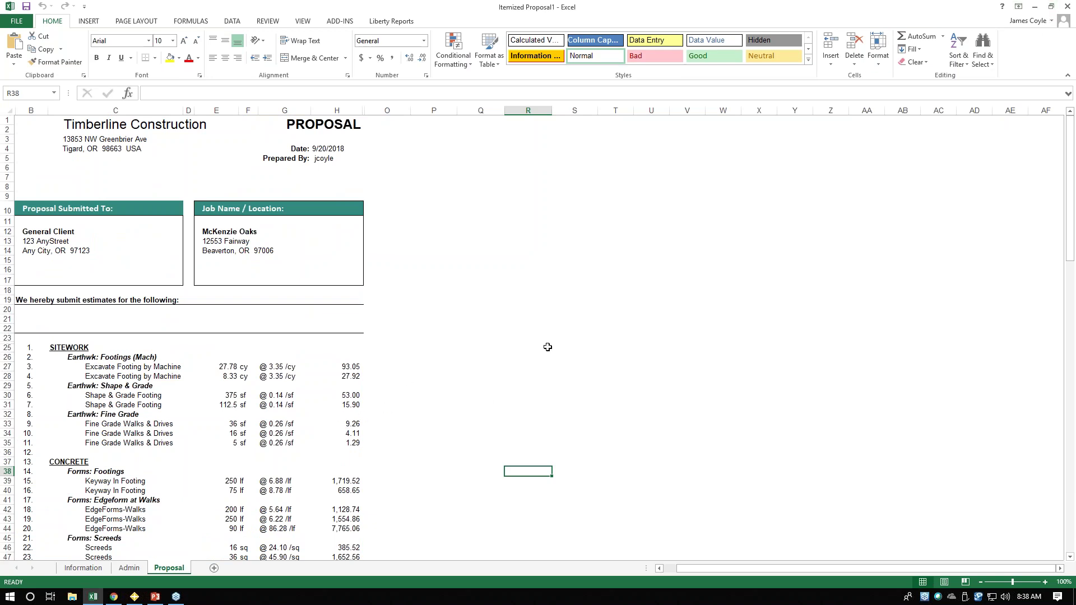
- Minimize the proposal workbook and open the (New Report for Single Estimate - Staged Data) template from Liberty Reports Desktop
{"action": "left_click", "coordinate": [16, 23]}
{"action": "left_click", "coordinate": [23, 69]}
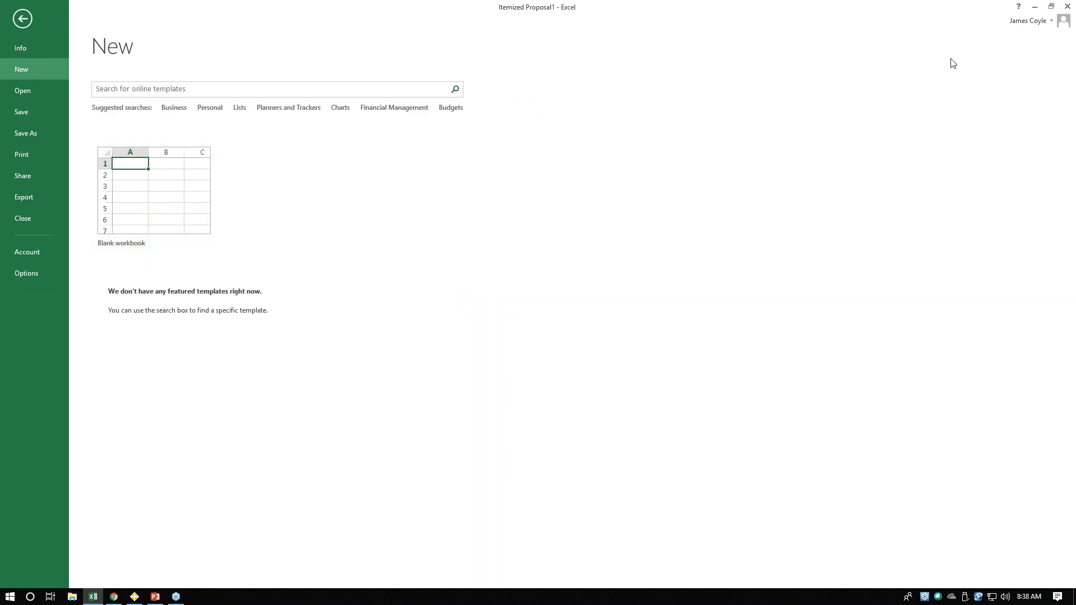
{"action": "left_click", "coordinate": [1034, 8]}
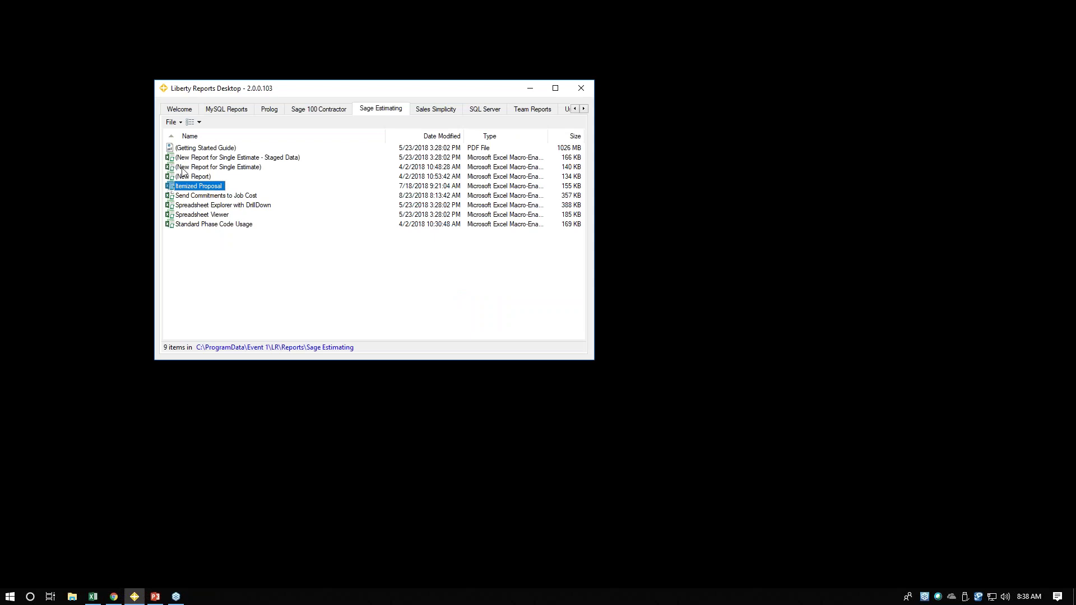
{"action": "left_click", "coordinate": [252, 161]}
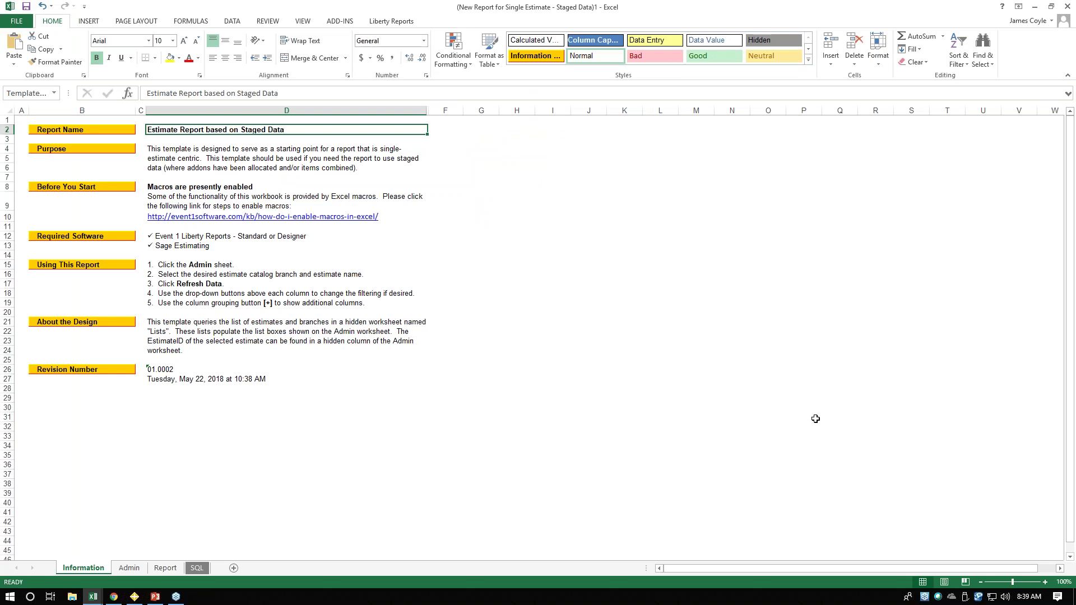
- Select the McKenzie Oaks 2 estimate in the report parameters on the Admin sheet
{"action": "left_click", "coordinate": [136, 572]}
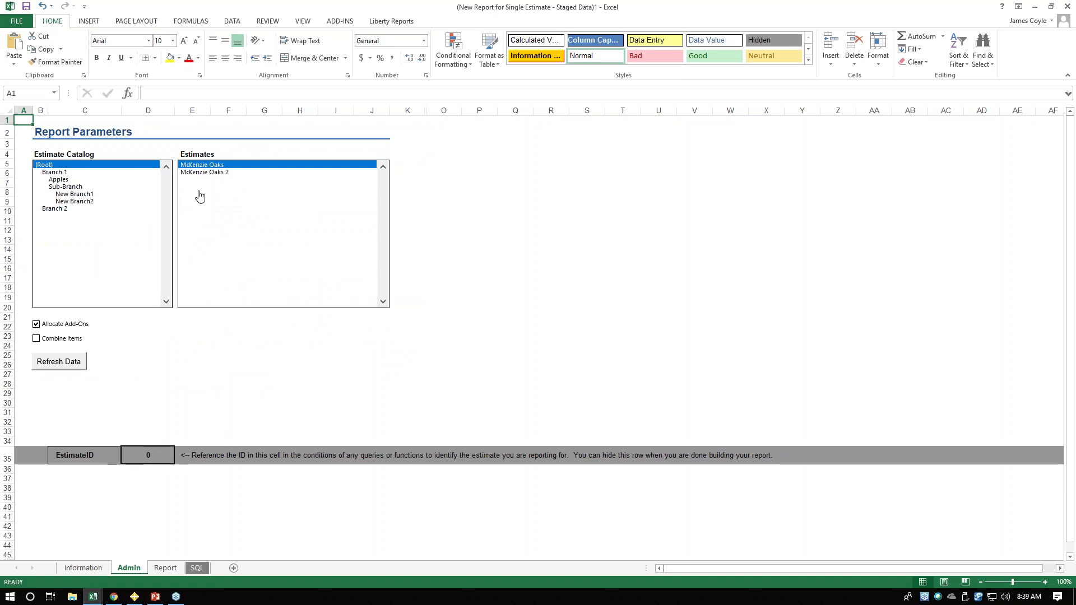
{"action": "left_click", "coordinate": [196, 171]}
{"action": "left_click", "coordinate": [196, 166]}
{"action": "left_click", "coordinate": [205, 174]}
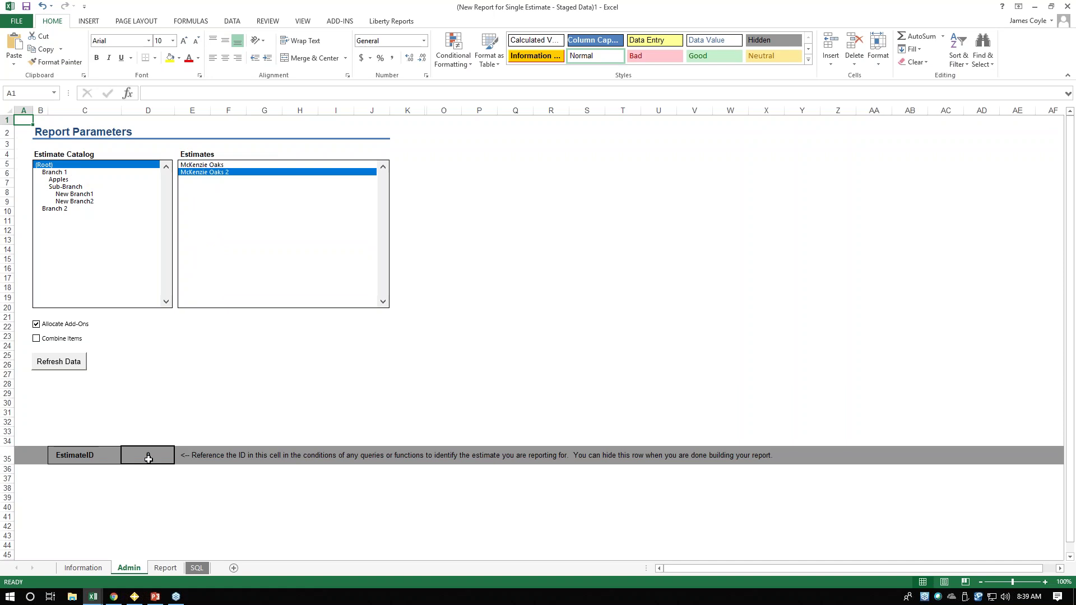
{"action": "left_click", "coordinate": [207, 172]}
- Refresh the report data from the Admin sheet, reusing the existing SageEstimating_Estimates connection, and check the EstimateID
{"action": "left_click", "coordinate": [166, 568]}
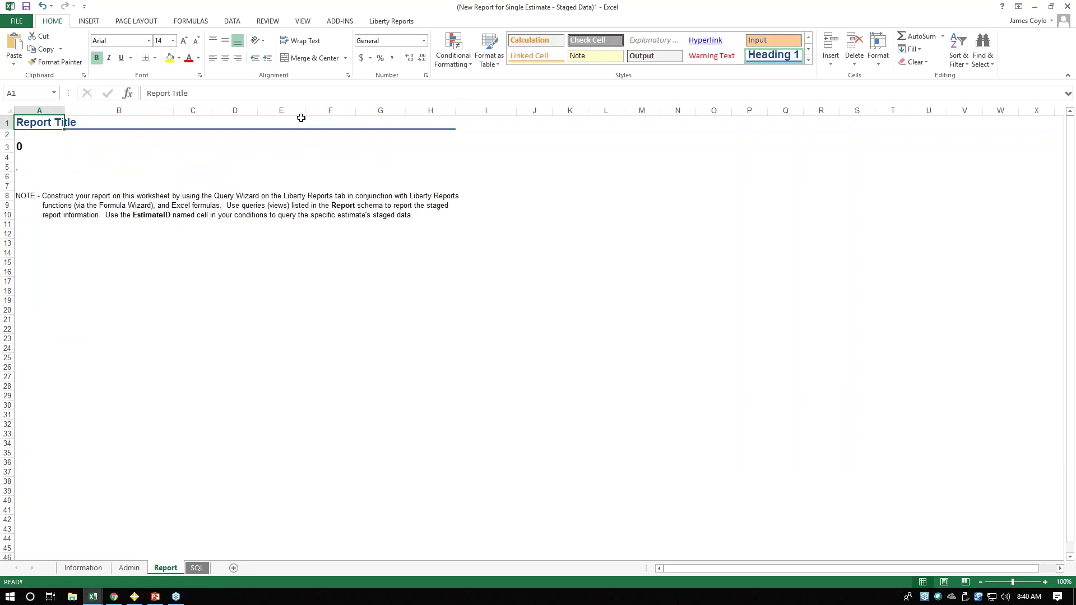
{"action": "left_click", "coordinate": [134, 573]}
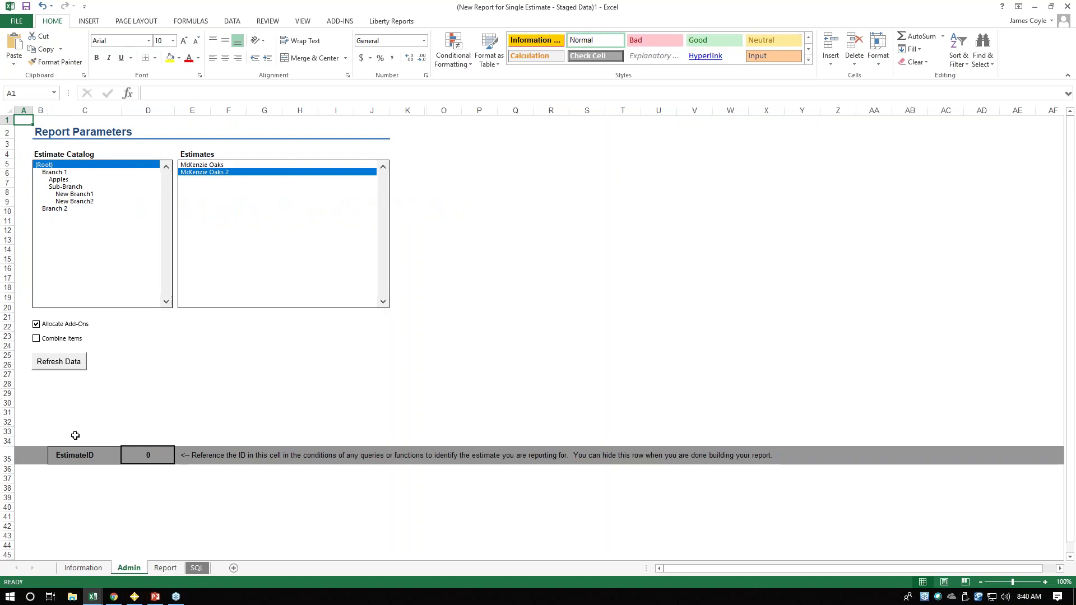
{"action": "left_click", "coordinate": [60, 362]}
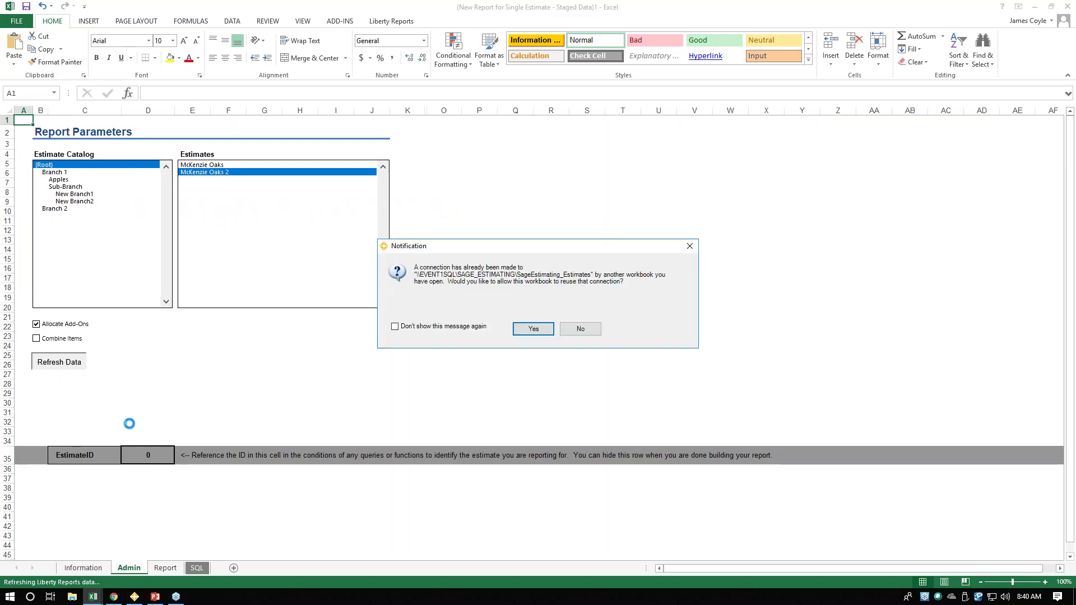
{"action": "left_click", "coordinate": [534, 329]}
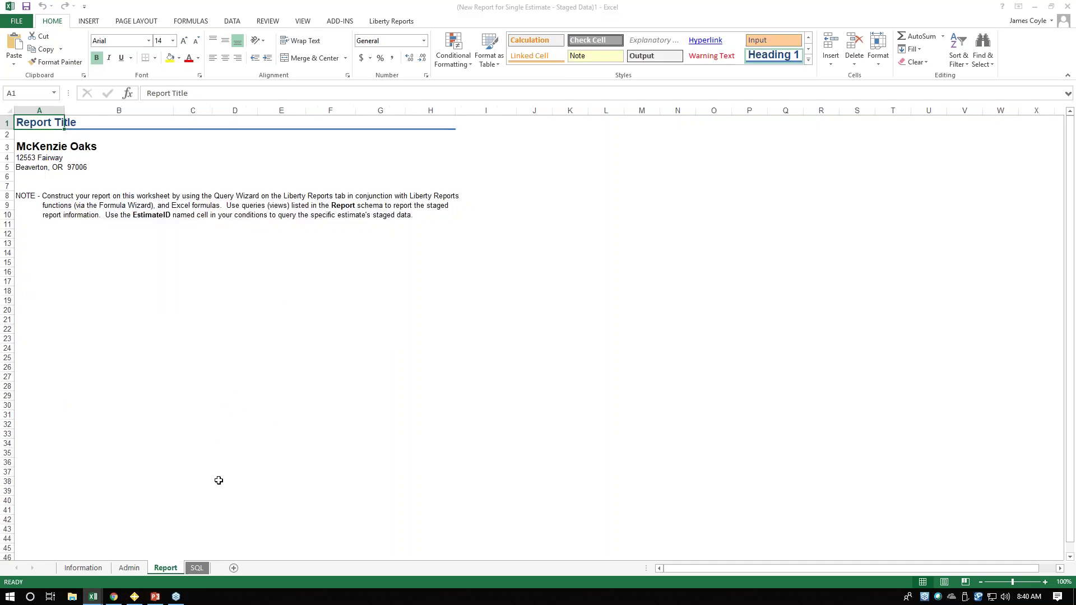
{"action": "left_click", "coordinate": [129, 568]}
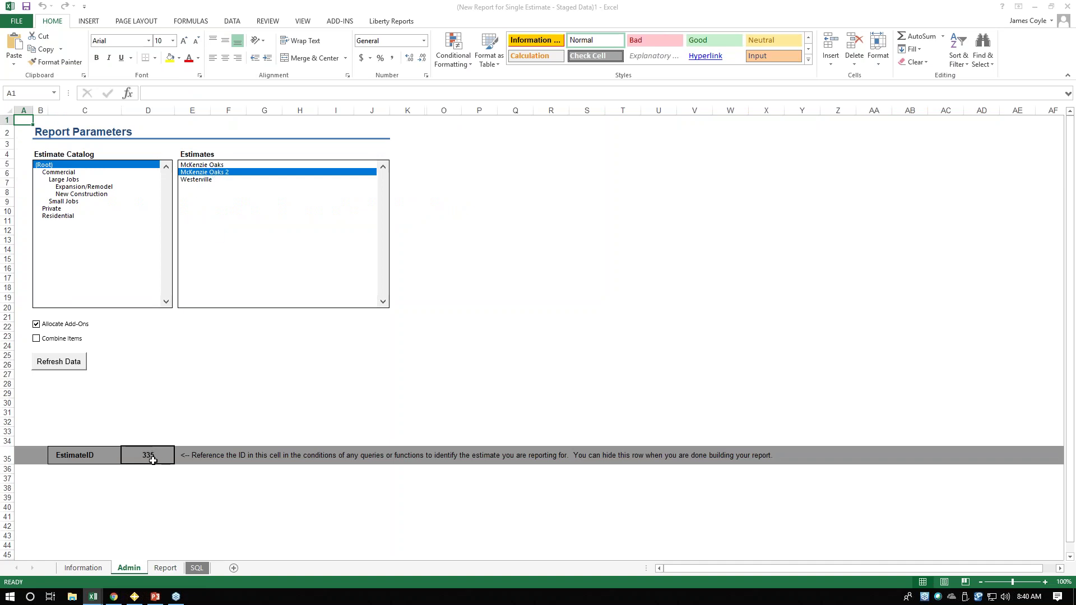
{"action": "left_click", "coordinate": [166, 569]}
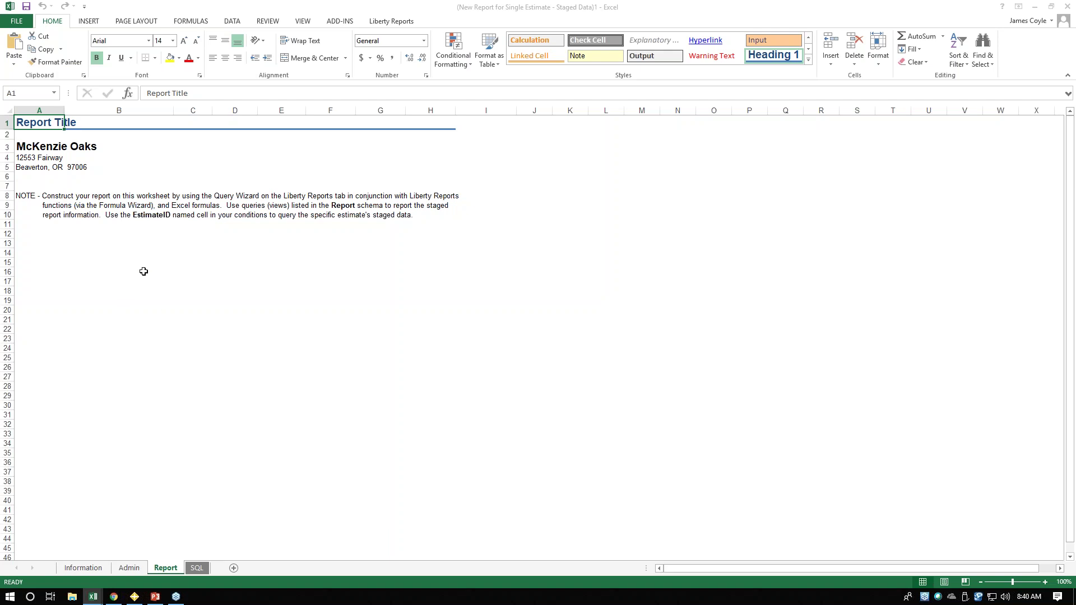
- Delete rows 8 to 10 with the construction note from the Report sheet
{"action": "left_click_drag", "start_coordinate": [10, 198], "coordinate": [11, 215]}
{"action": "right_click", "coordinate": [11, 215]}
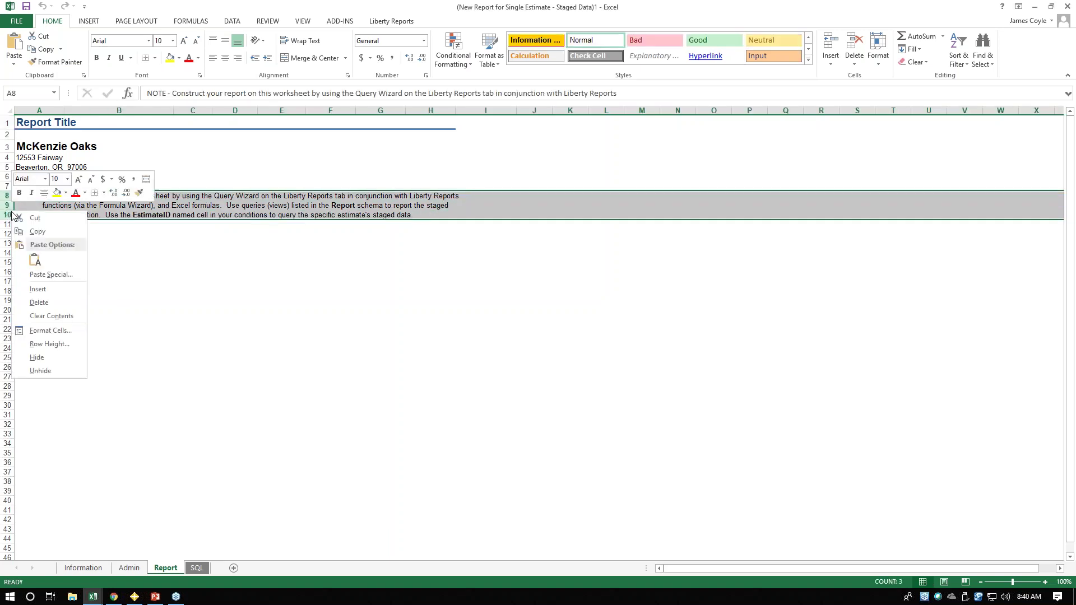
{"action": "left_click", "coordinate": [51, 308]}
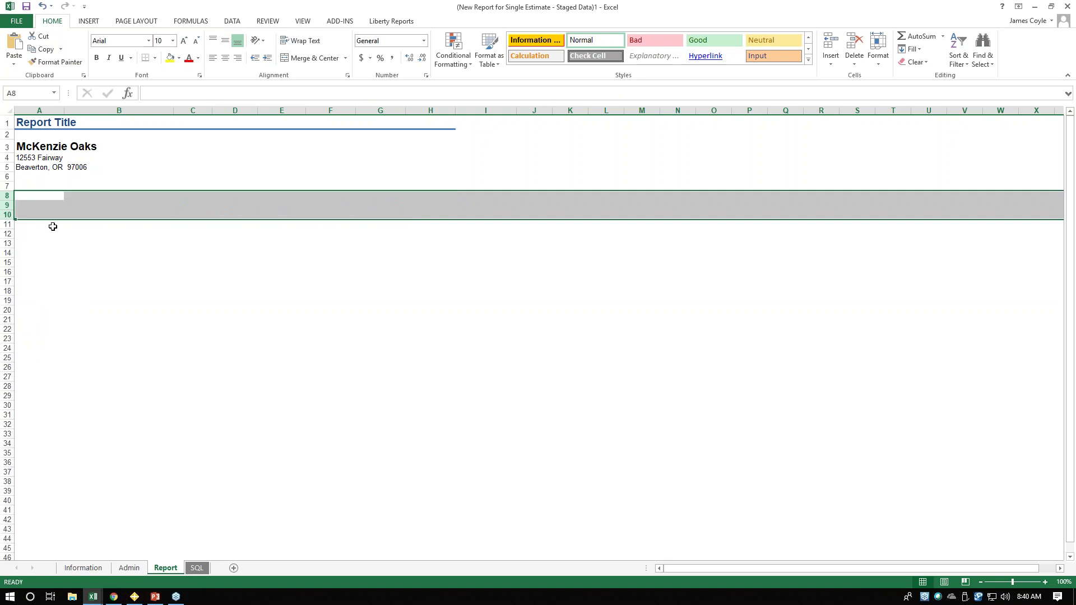
- Start the Query Wizard at cell A8 of the Report sheet and connect Sage Estimating to the Sage Estimating - Estimates database
{"action": "left_click", "coordinate": [28, 197]}
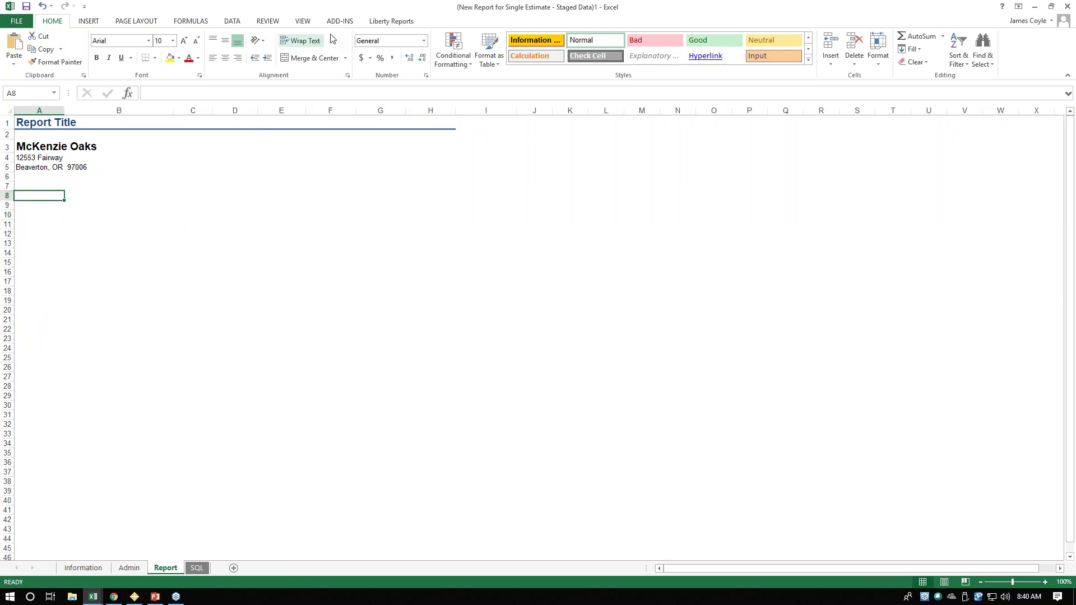
{"action": "left_click", "coordinate": [395, 22]}
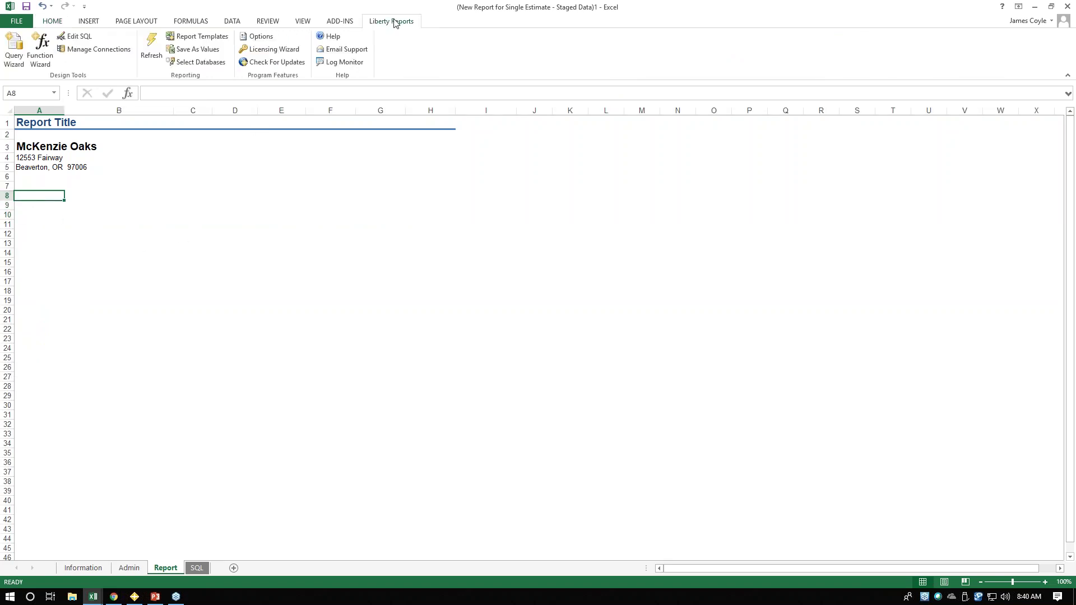
{"action": "left_click", "coordinate": [16, 55]}
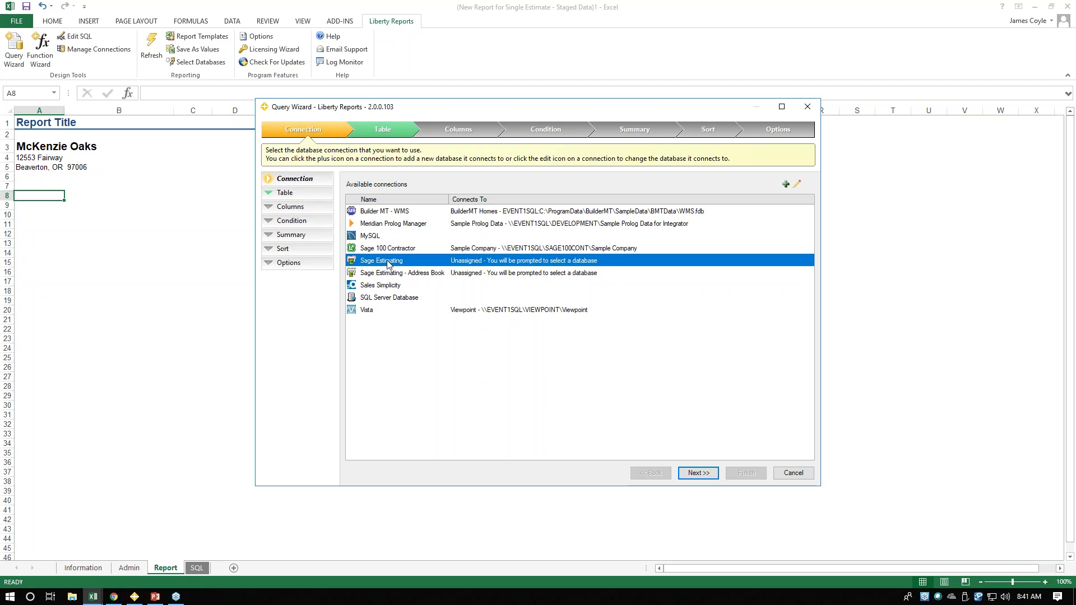
{"action": "left_click", "coordinate": [698, 473]}
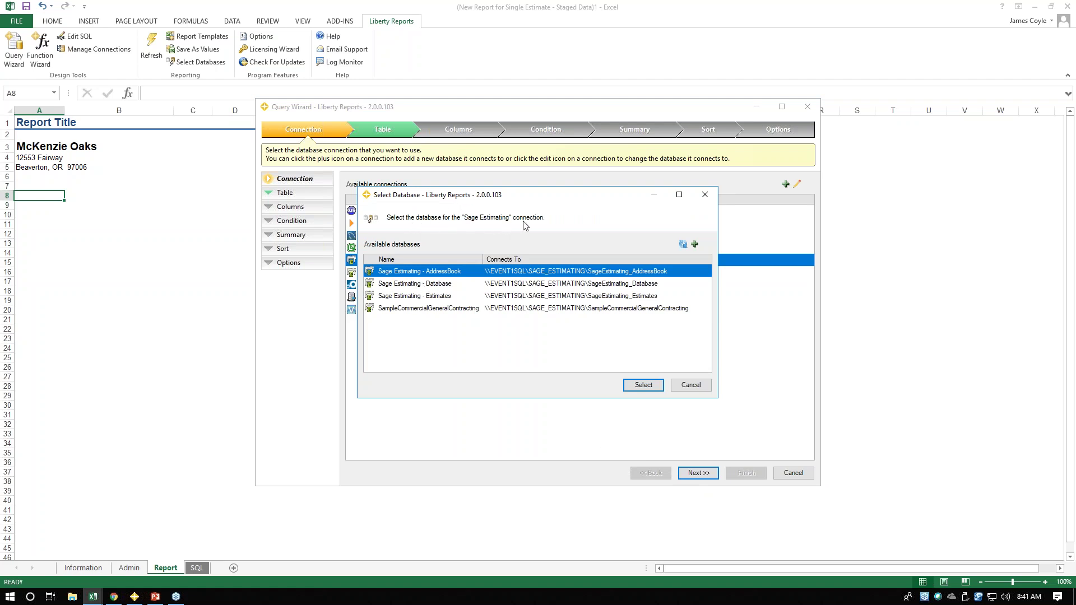
{"action": "left_click", "coordinate": [433, 297]}
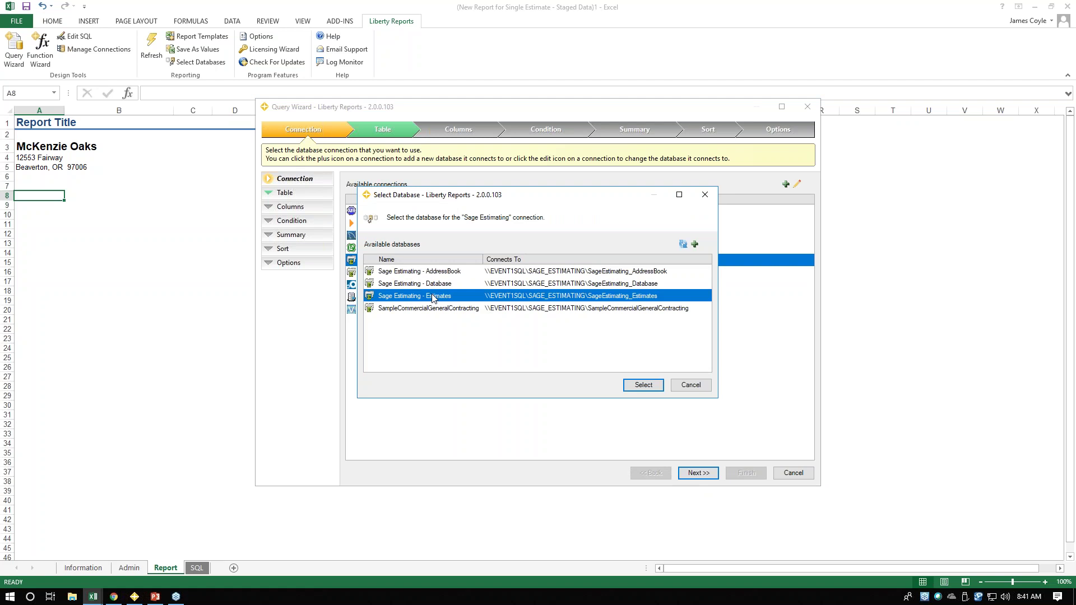
{"action": "left_click", "coordinate": [643, 386]}
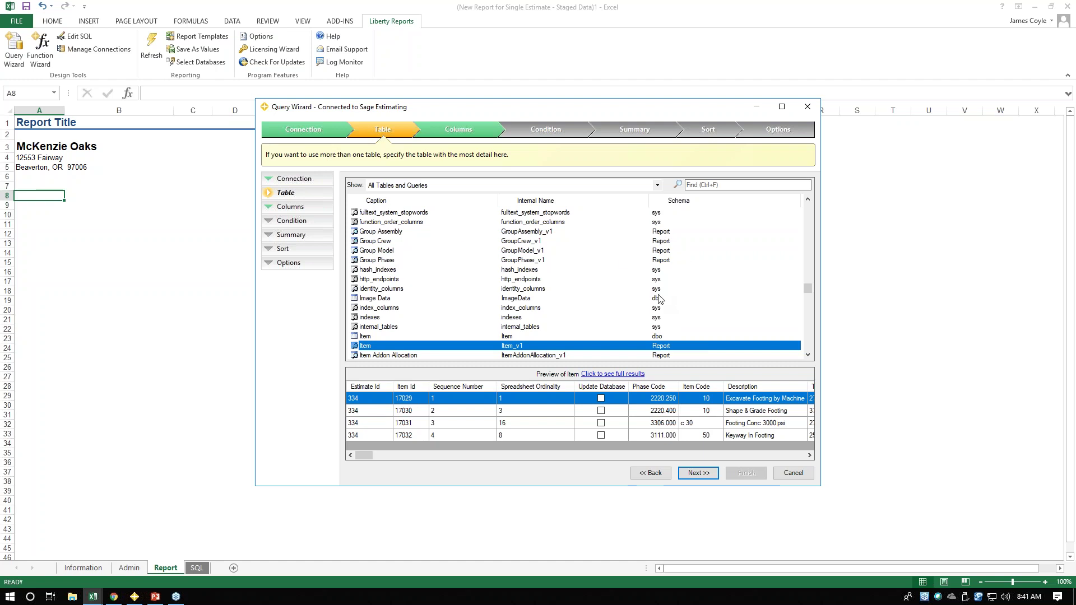
- Filter the tables by "Report", preview the Estimate table, and choose the Report-schema Item table as the query's base table
{"action": "left_click", "coordinate": [714, 184]}
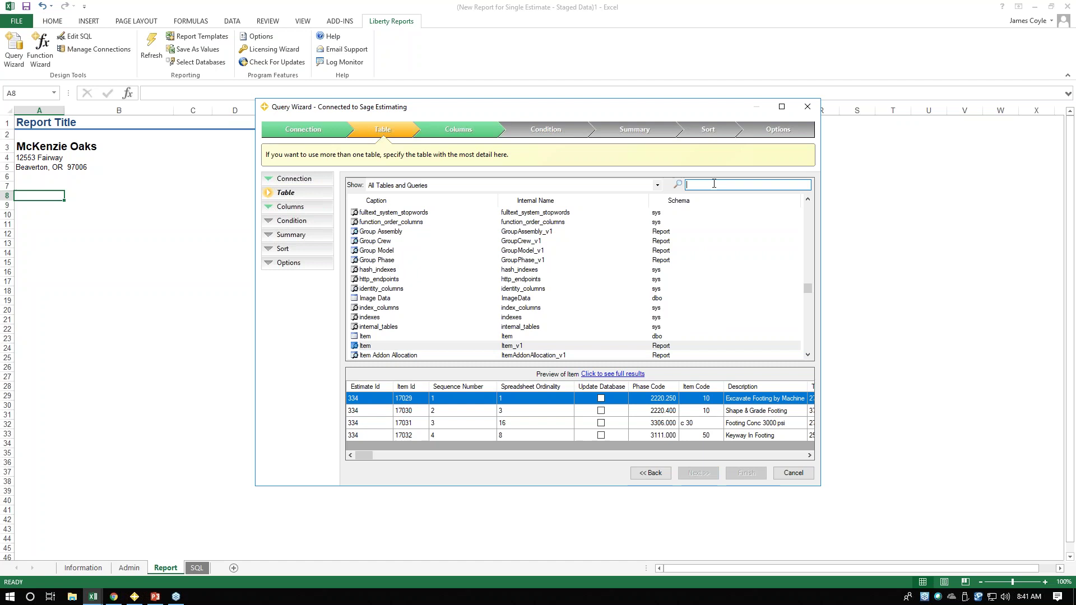
{"action": "type", "text": "Report"}
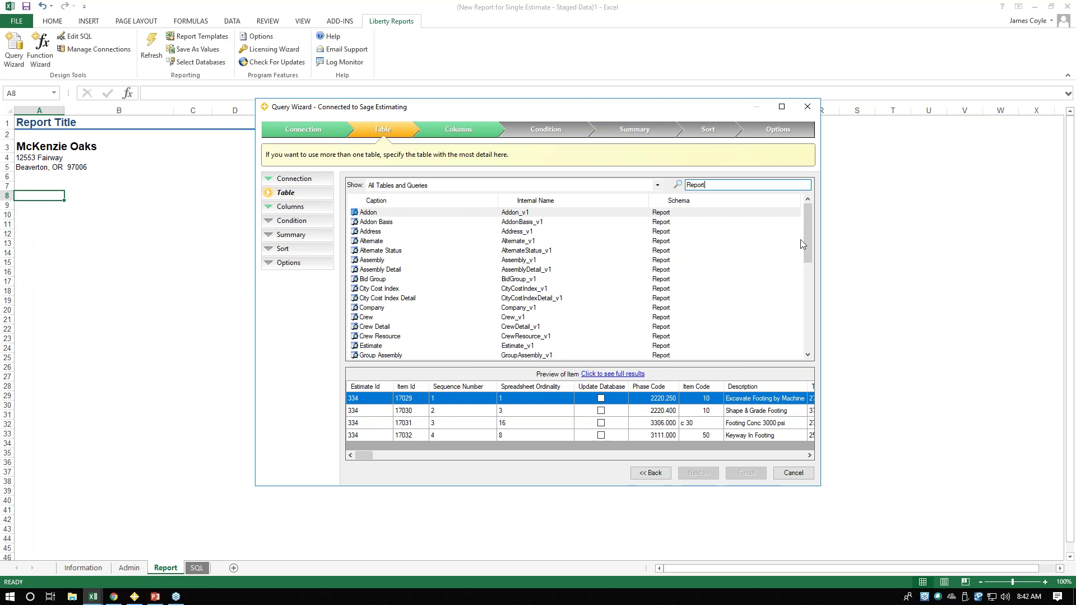
{"action": "left_click_drag", "start_coordinate": [806, 239], "coordinate": [803, 270]}
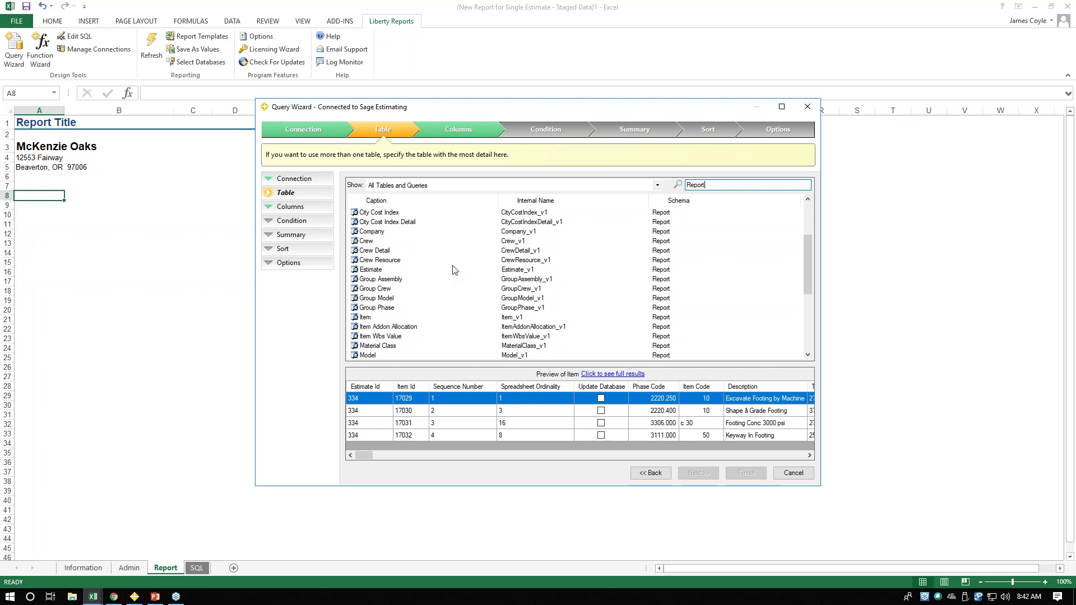
{"action": "left_click", "coordinate": [373, 272]}
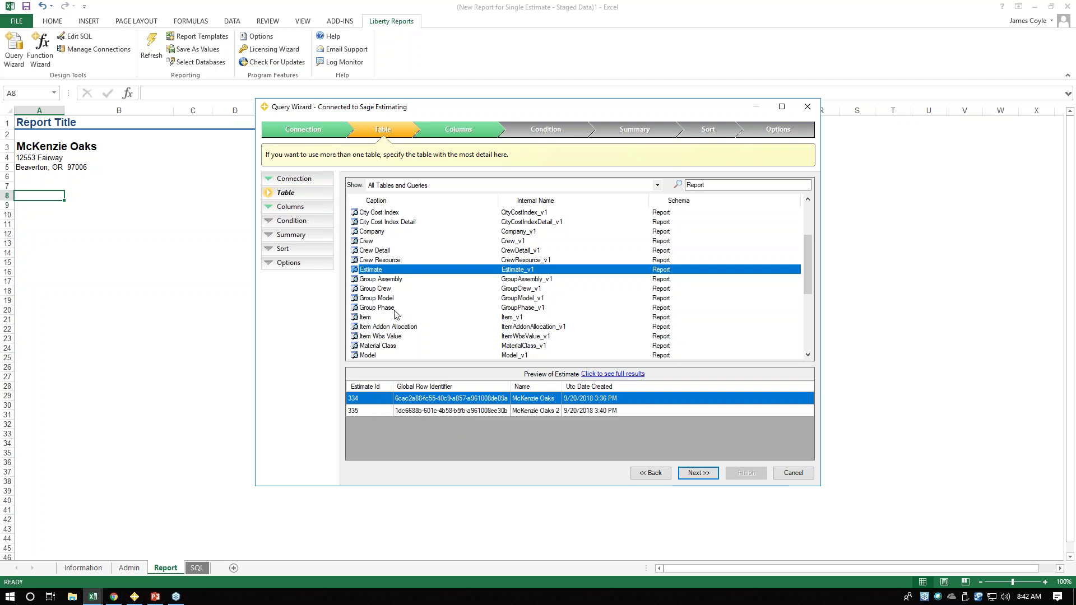
{"action": "left_click", "coordinate": [361, 318]}
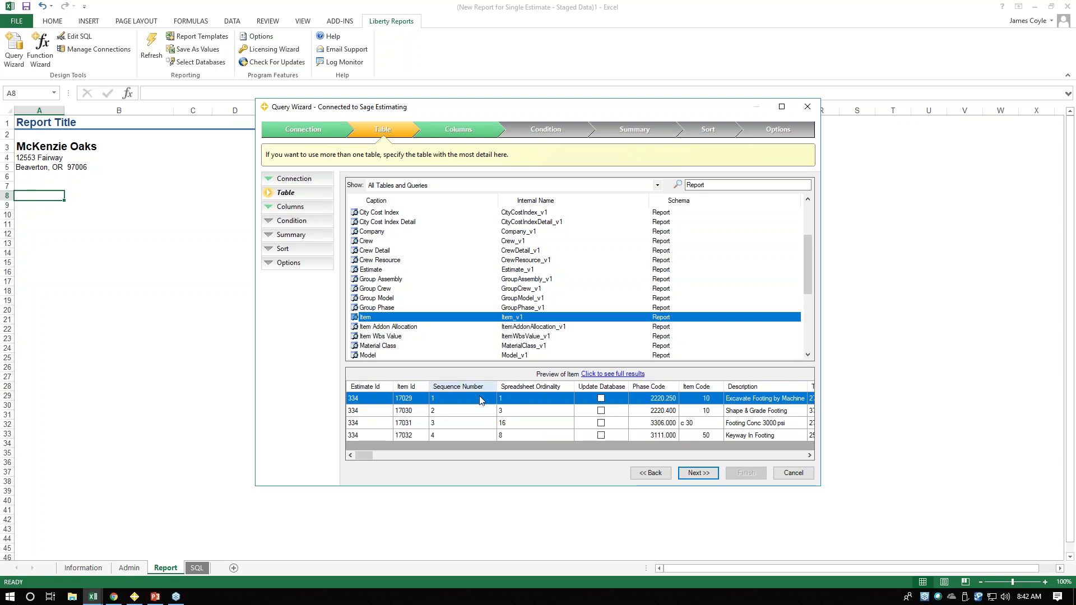
{"action": "left_click", "coordinate": [697, 474]}
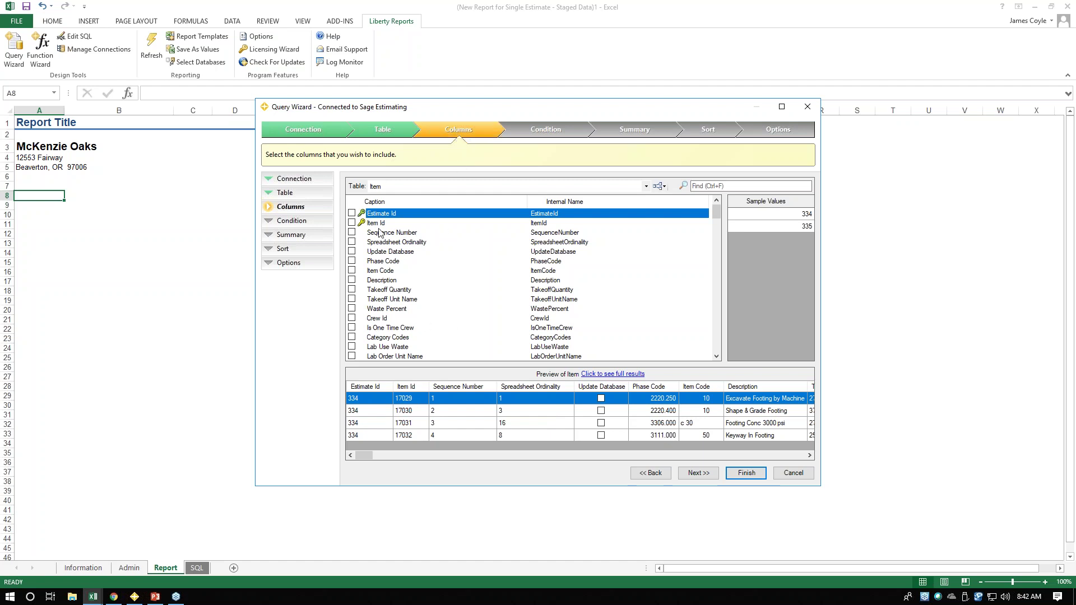
- Examine the sample values of the Item Id, Sequence Number, Spreadsheet Ordinality and Item Code columns
{"action": "left_click", "coordinate": [386, 223]}
{"action": "left_click", "coordinate": [404, 232]}
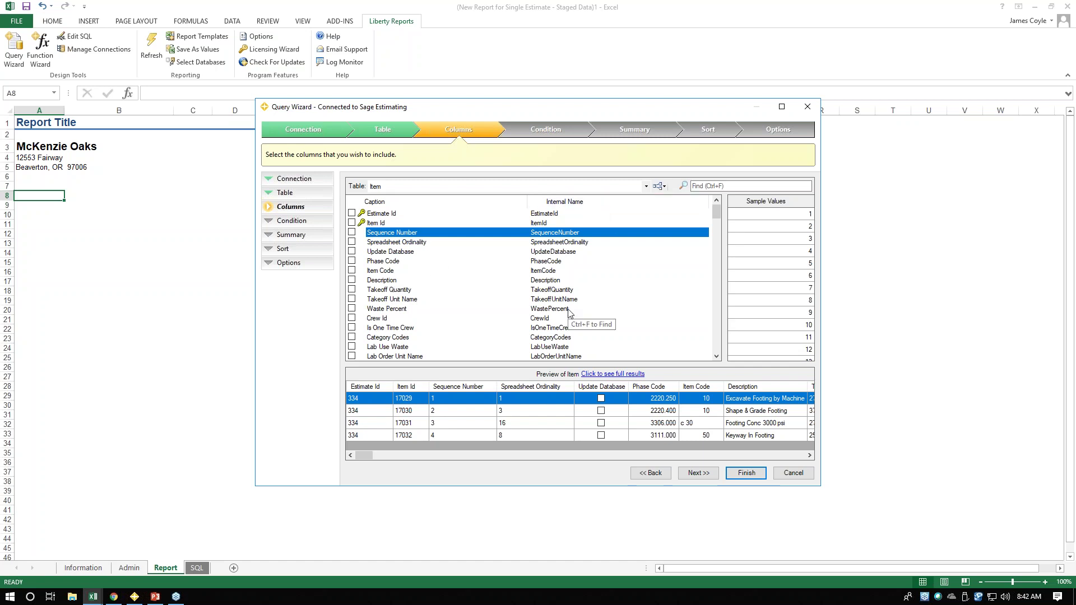
{"action": "left_click", "coordinate": [382, 243]}
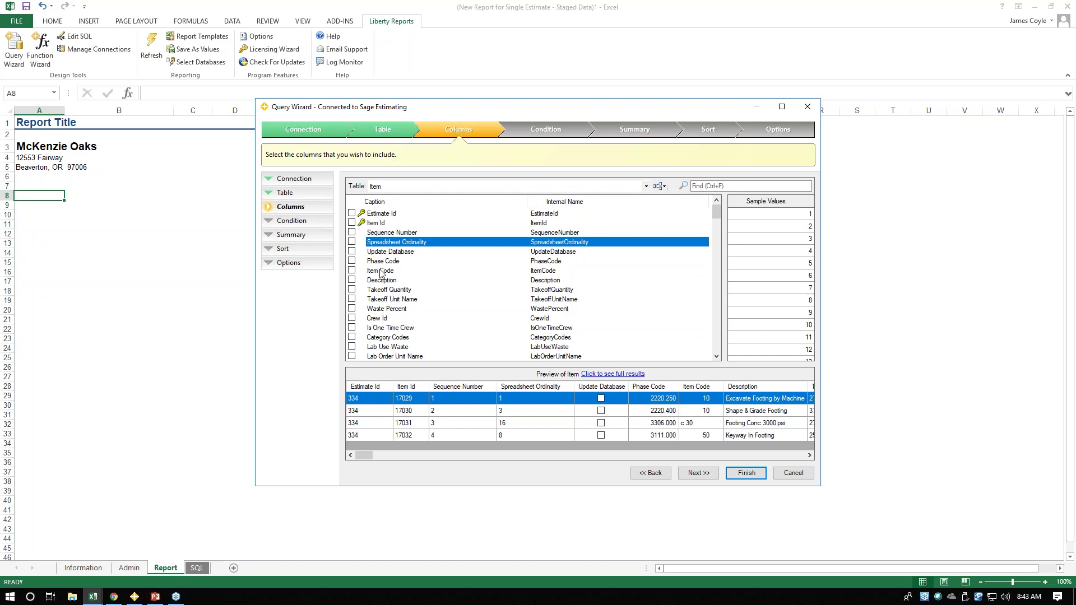
{"action": "left_click", "coordinate": [383, 271]}
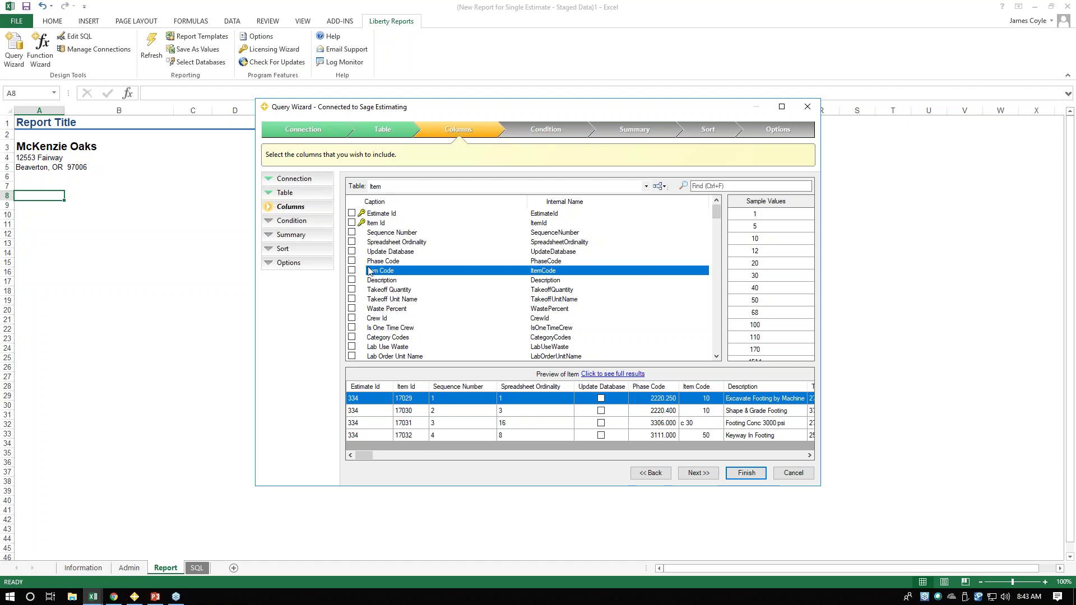
- Include the Phase Code and Description columns of the Item table in the query
{"action": "left_click", "coordinate": [352, 261]}
{"action": "left_click", "coordinate": [352, 261]}
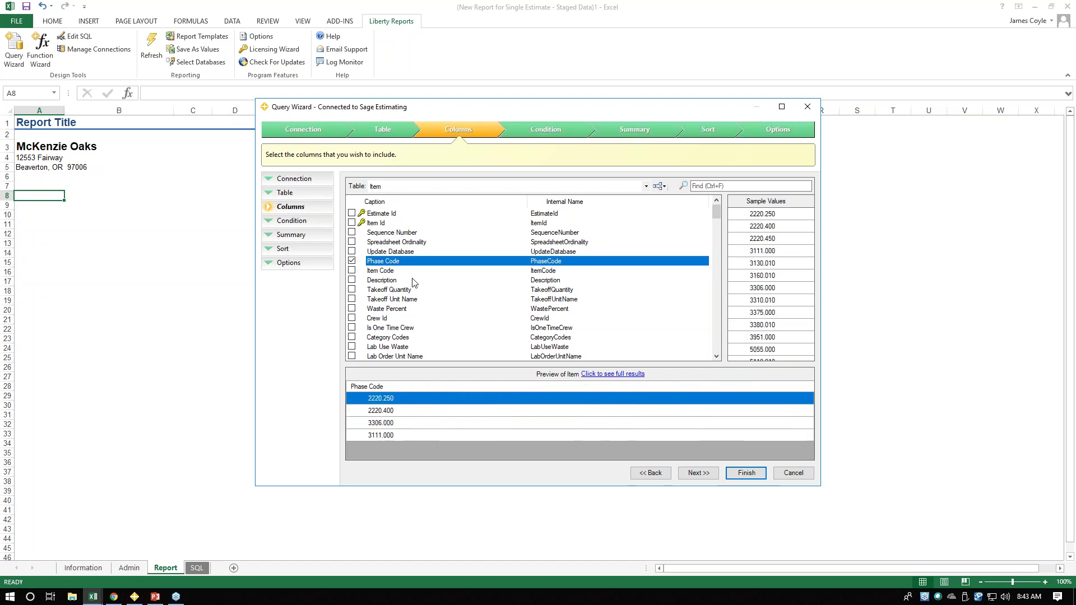
{"action": "left_click", "coordinate": [352, 280]}
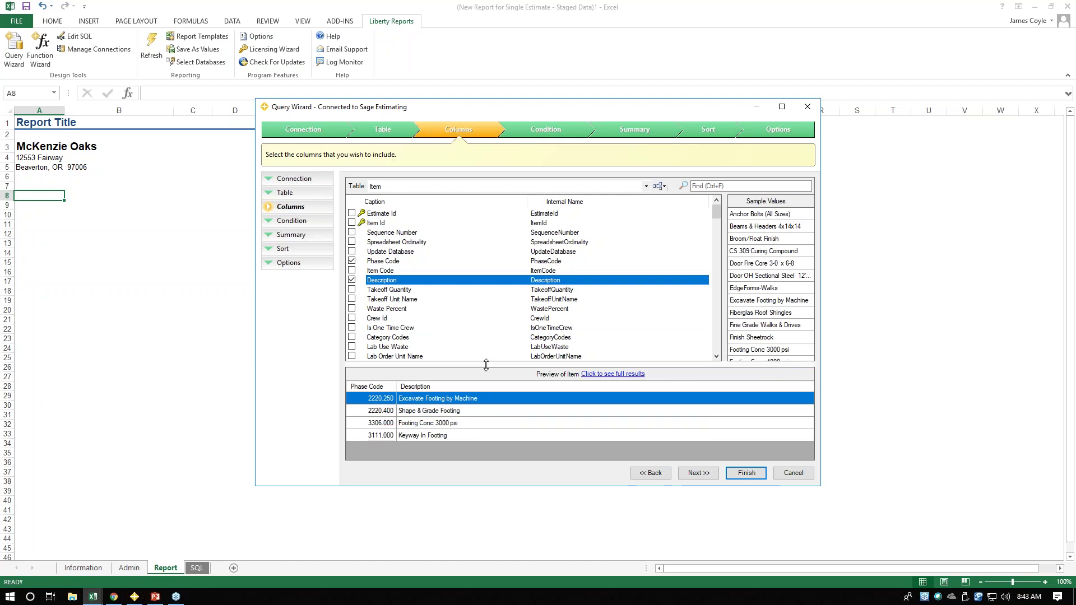
- Find the columns matching "Amount" and include the Lab, Mat, Sub, Eqp and Oth Amount and Allocated Amount columns
{"action": "left_click", "coordinate": [726, 185]}
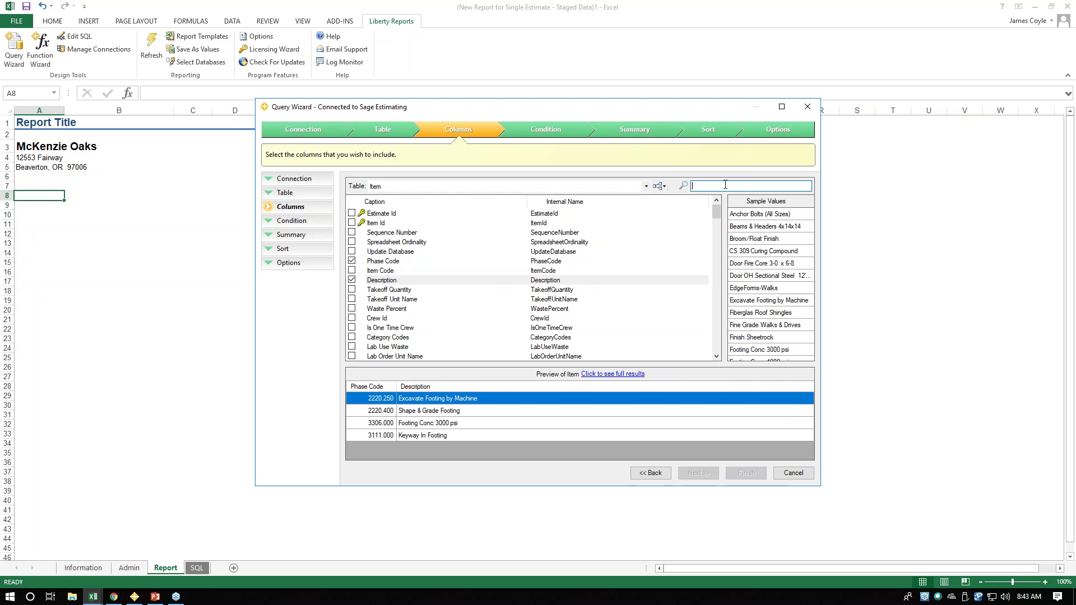
{"action": "type", "text": "Amount"}
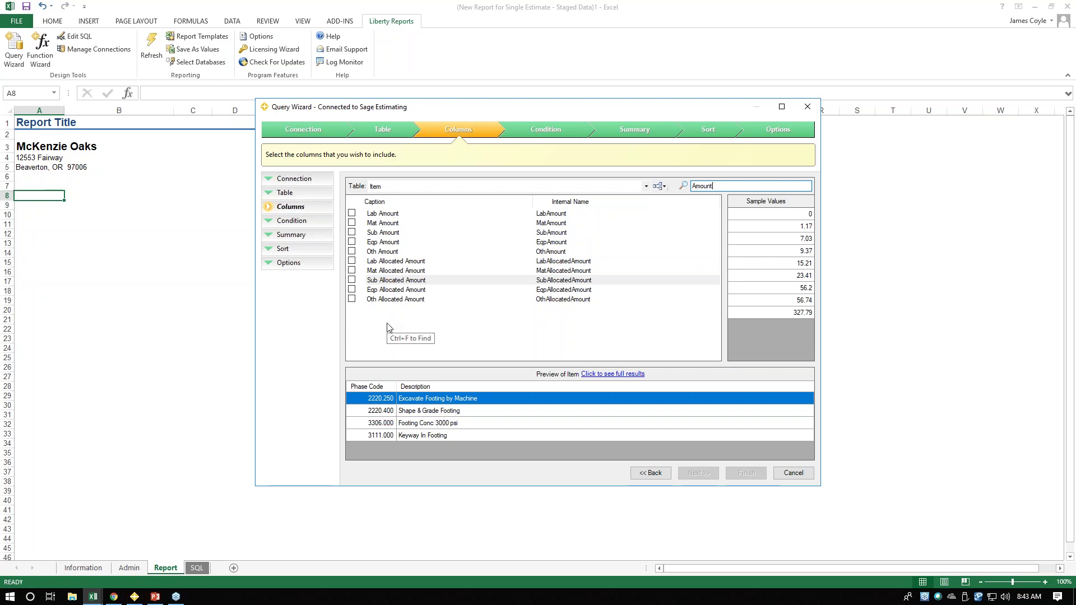
{"action": "left_click", "coordinate": [352, 214]}
{"action": "left_click", "coordinate": [352, 223]}
{"action": "left_click", "coordinate": [352, 233]}
{"action": "left_click", "coordinate": [352, 242]}
{"action": "left_click", "coordinate": [352, 252]}
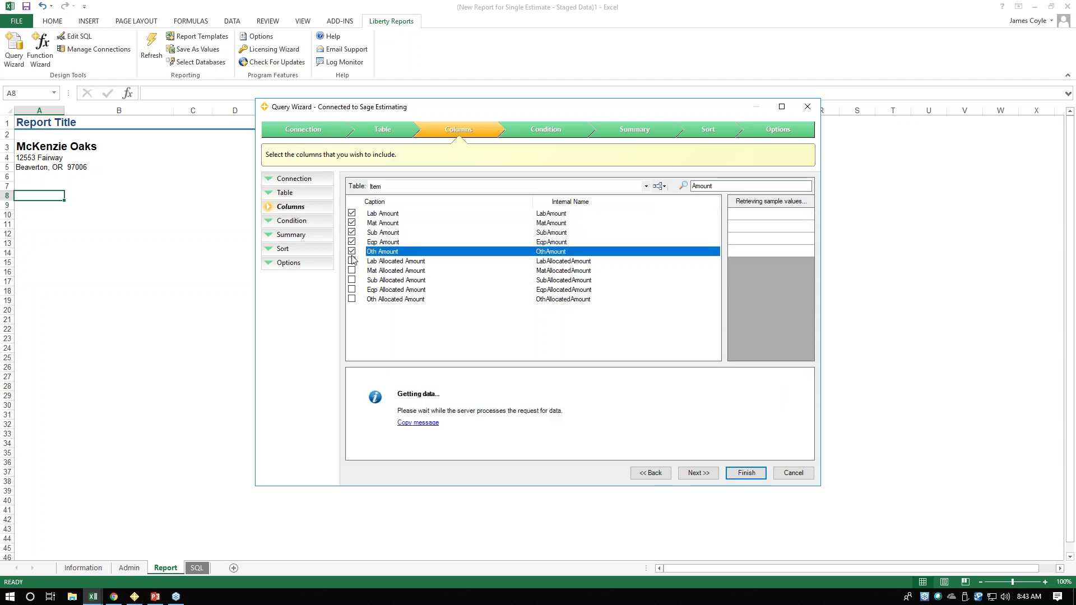
{"action": "left_click", "coordinate": [352, 262]}
{"action": "left_click", "coordinate": [352, 271]}
{"action": "left_click", "coordinate": [352, 280]}
{"action": "left_click", "coordinate": [352, 290]}
{"action": "left_click", "coordinate": [351, 300]}
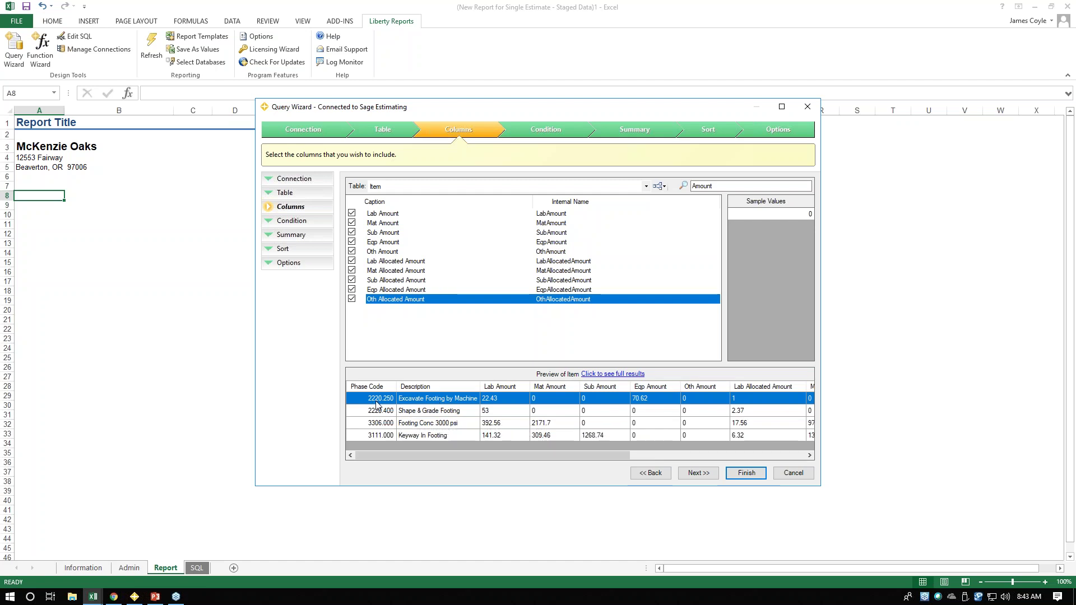
- Remove the Description column from the query preview
{"action": "left_click", "coordinate": [424, 387]}
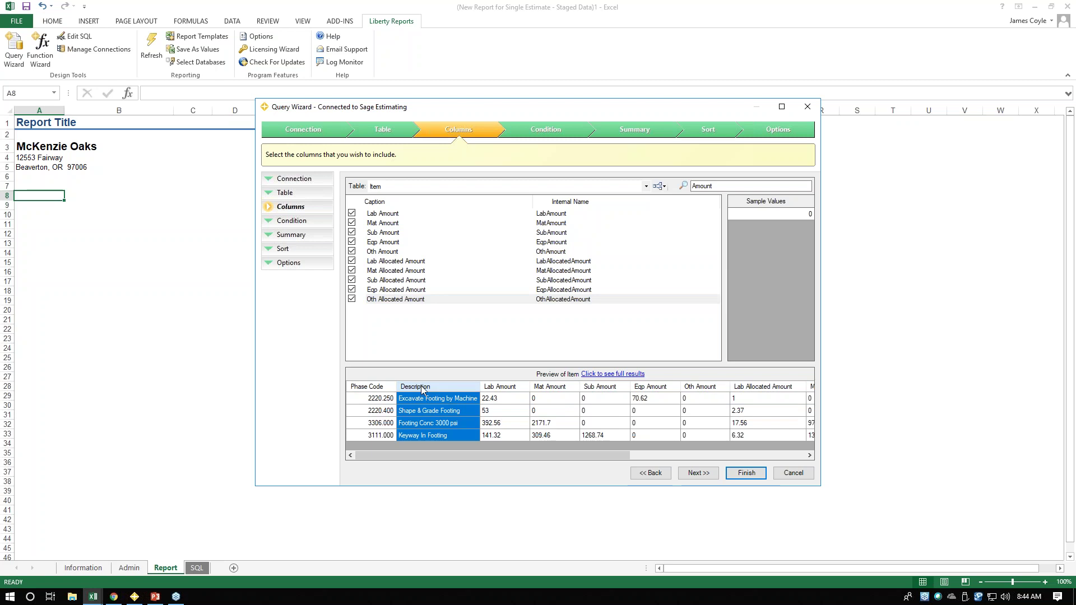
{"action": "right_click", "coordinate": [421, 387]}
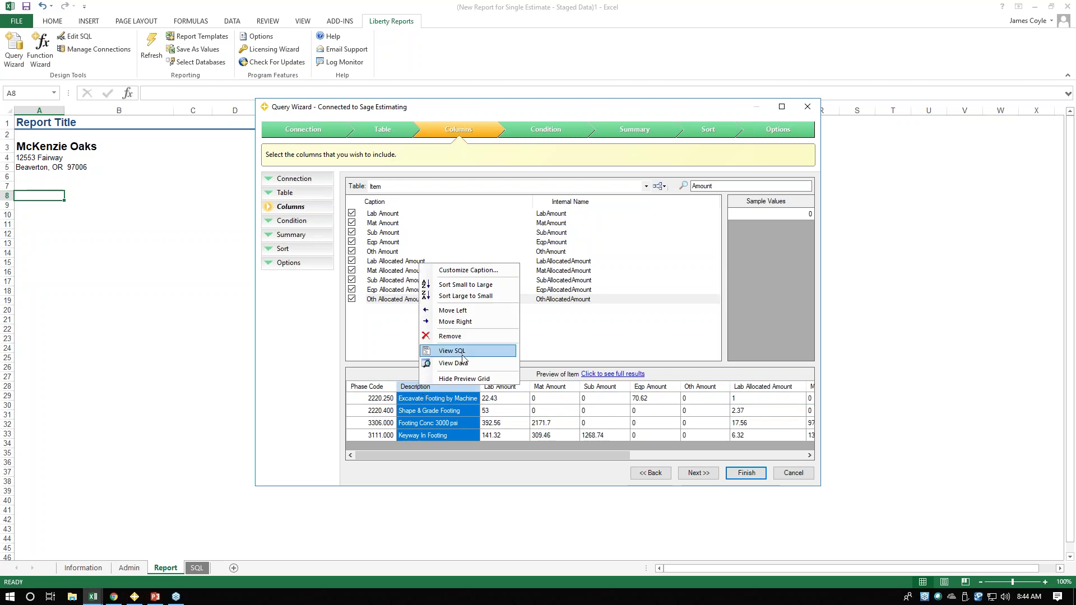
{"action": "left_click", "coordinate": [460, 337]}
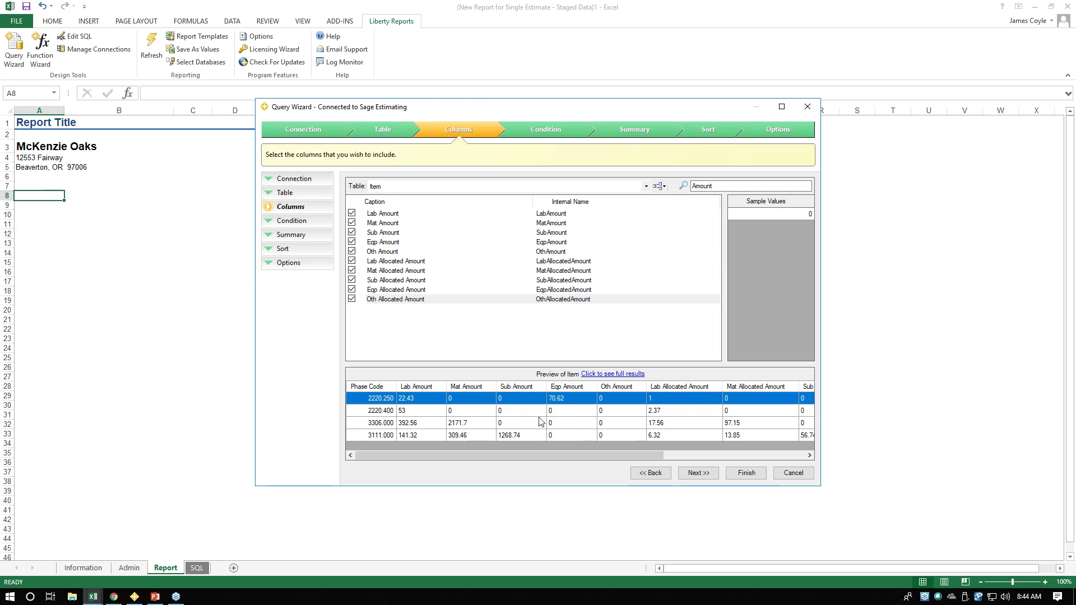
{"action": "right_click", "coordinate": [395, 405]}
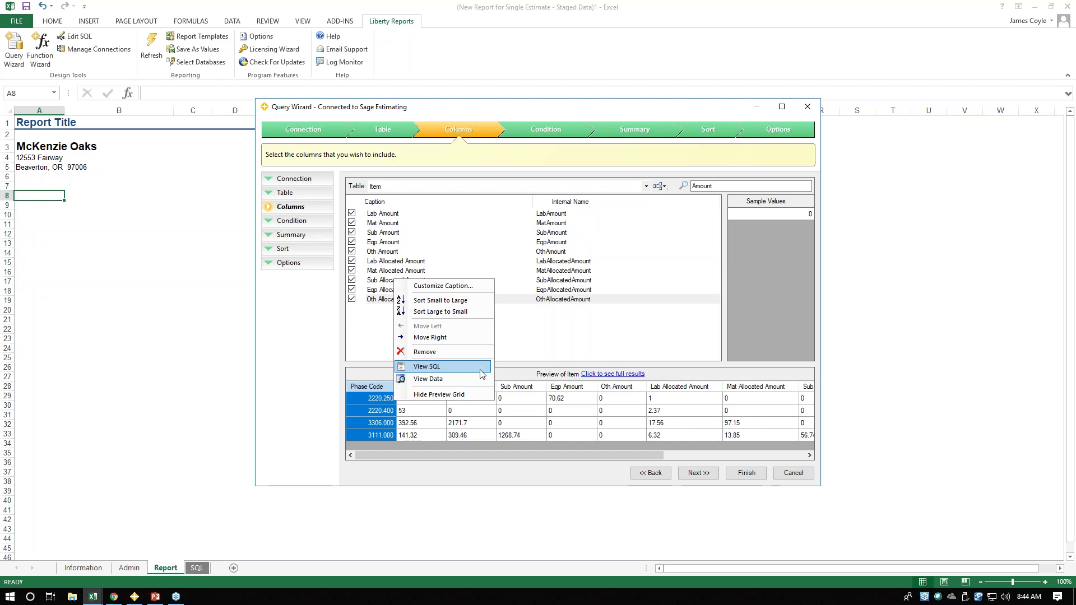
{"action": "left_click", "coordinate": [535, 392]}
{"action": "left_click", "coordinate": [381, 401]}
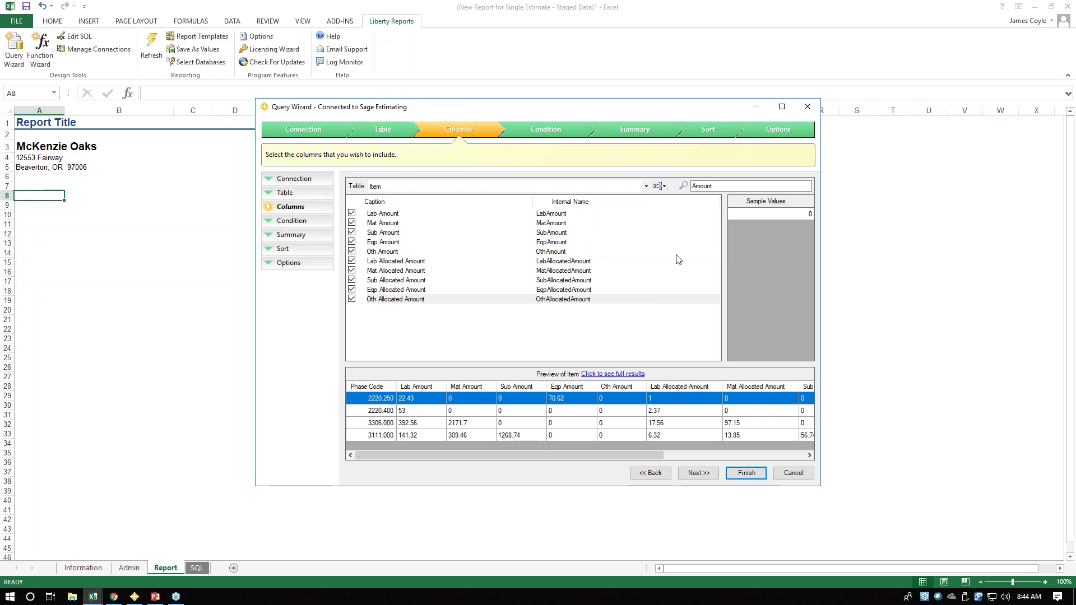
- Add the related Phase table to the query
{"action": "left_click", "coordinate": [660, 191]}
{"action": "left_click", "coordinate": [677, 201]}
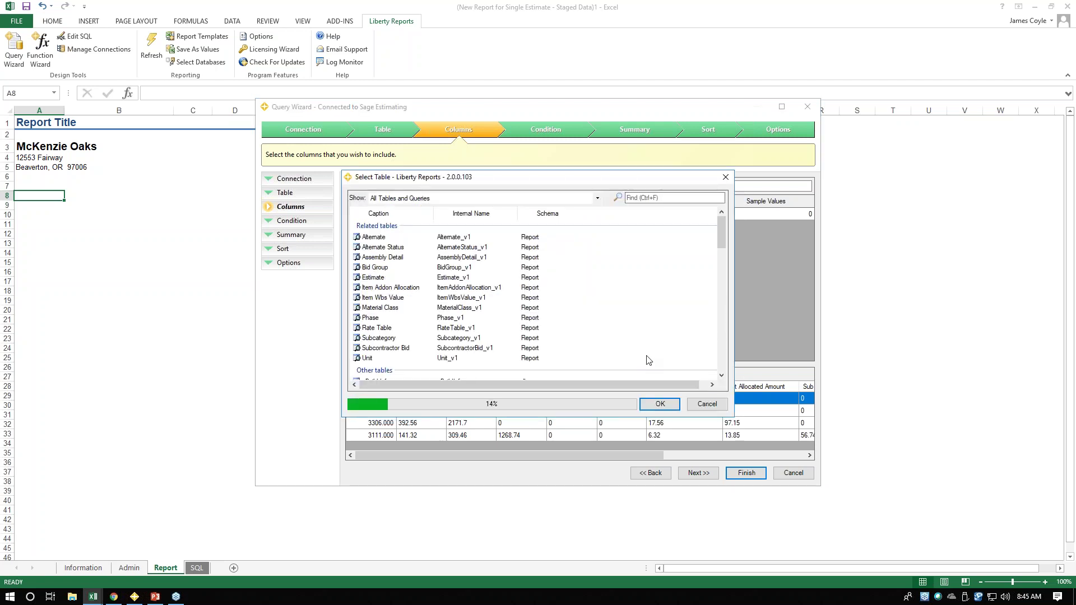
{"action": "left_click", "coordinate": [368, 318]}
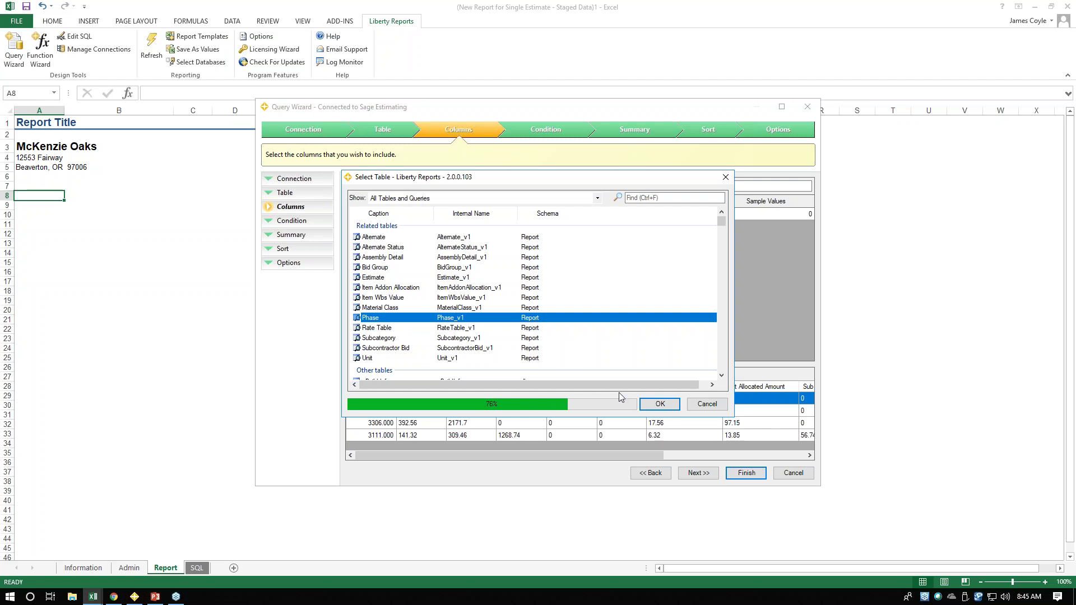
{"action": "left_click", "coordinate": [660, 404]}
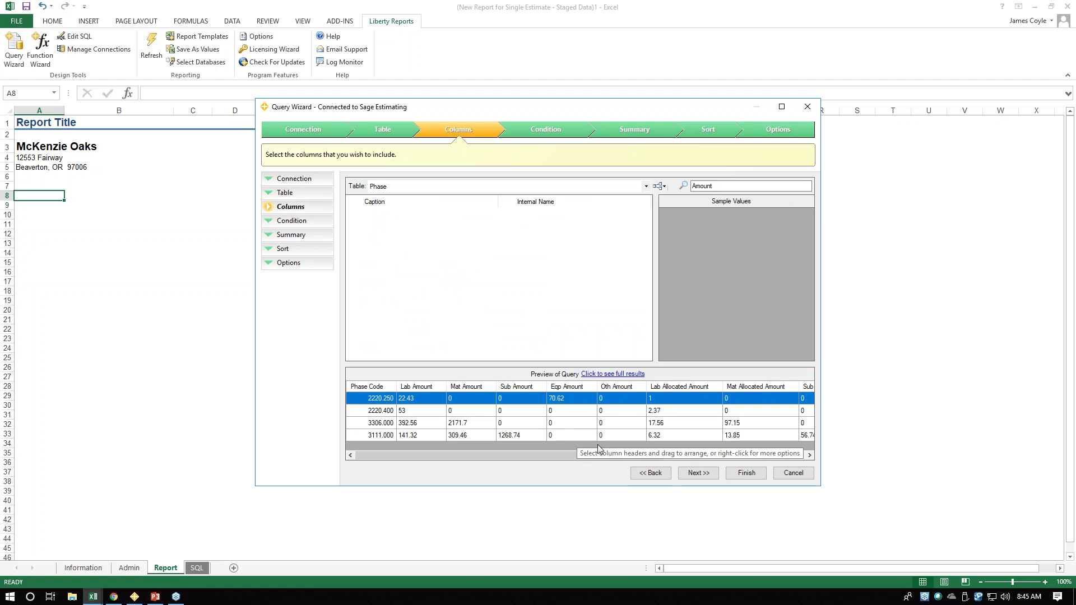
- Check the query's list of tables and remove the Phase table from it
{"action": "left_click_drag", "start_coordinate": [493, 454], "coordinate": [471, 439]}
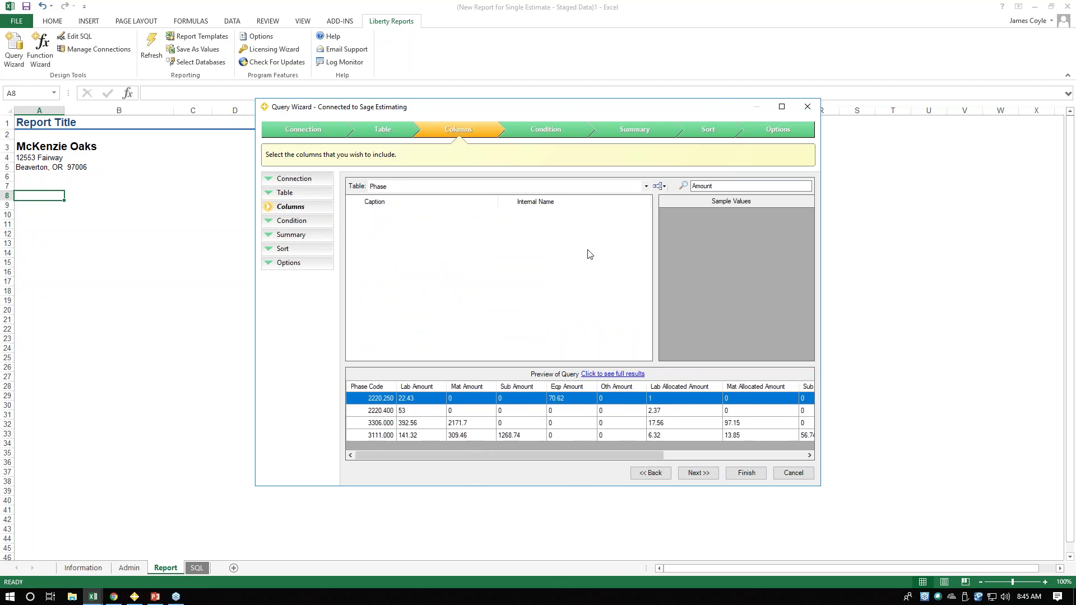
{"action": "left_click", "coordinate": [647, 187]}
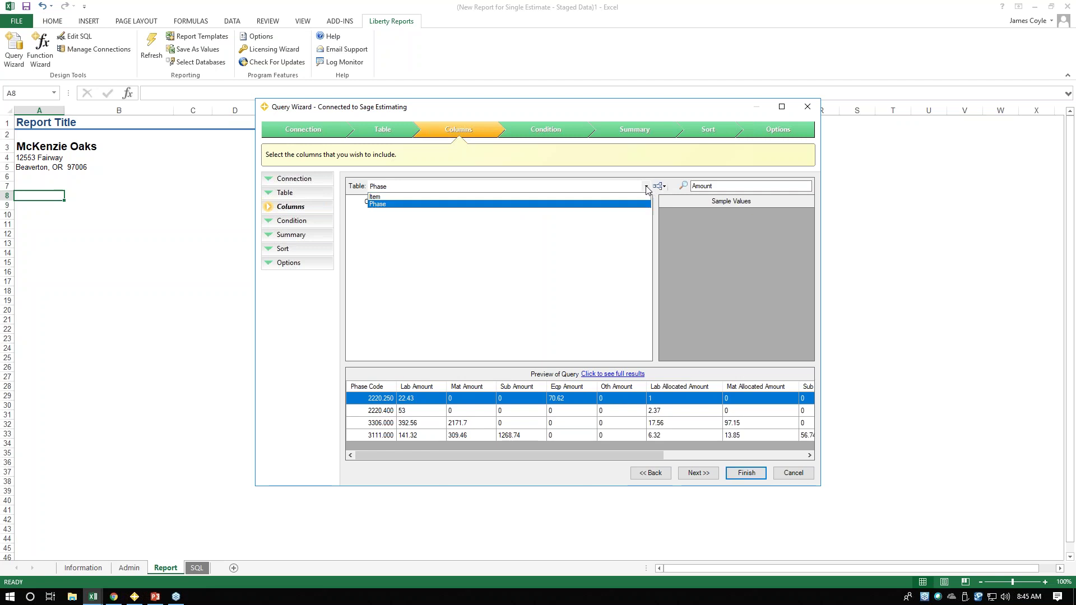
{"action": "left_click", "coordinate": [464, 205]}
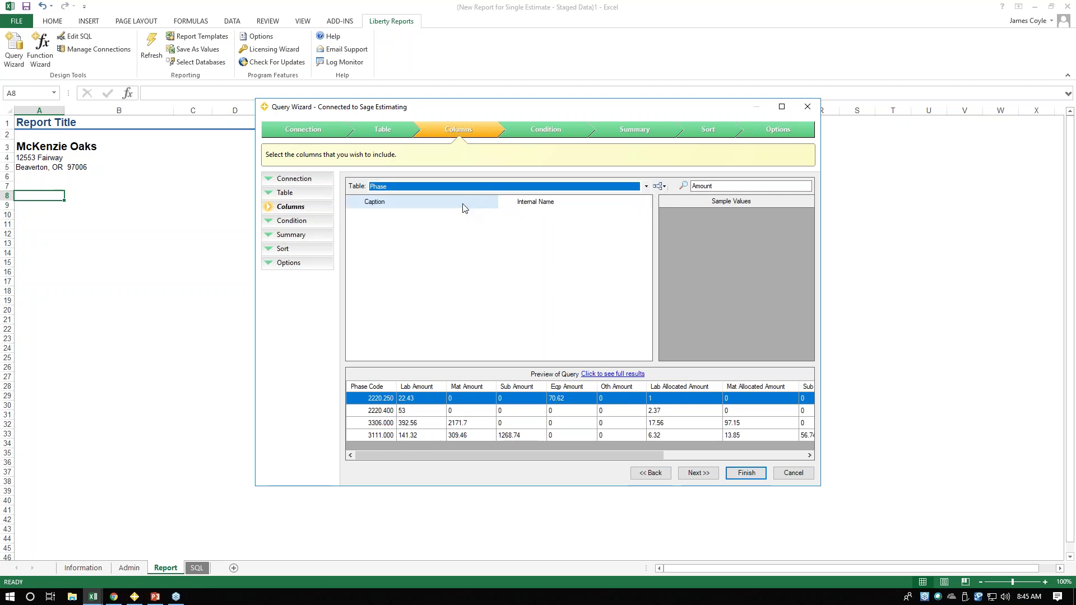
{"action": "left_click", "coordinate": [663, 191]}
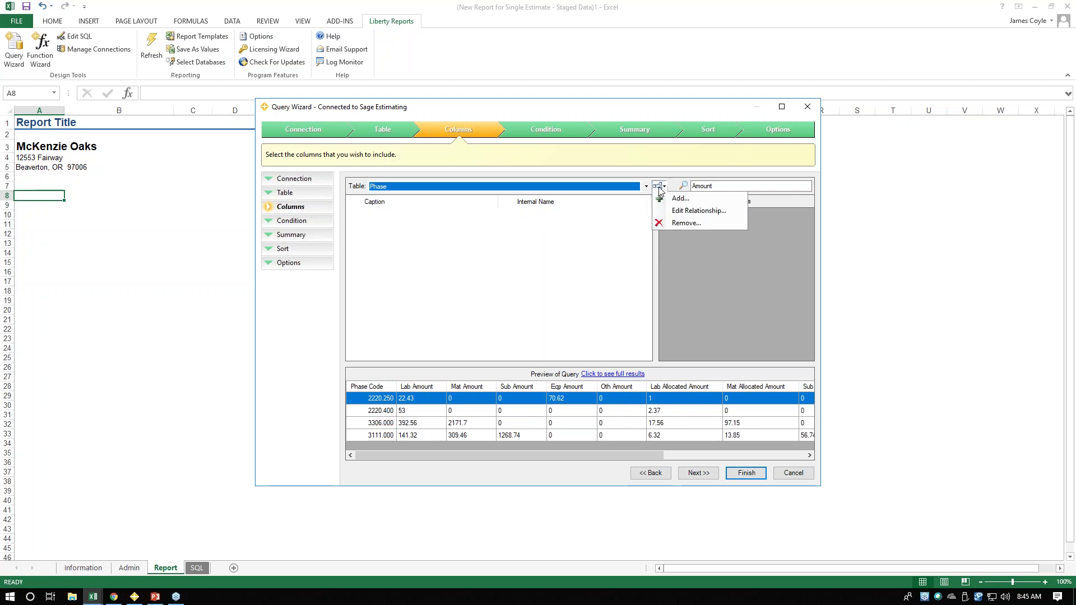
{"action": "left_click", "coordinate": [686, 223]}
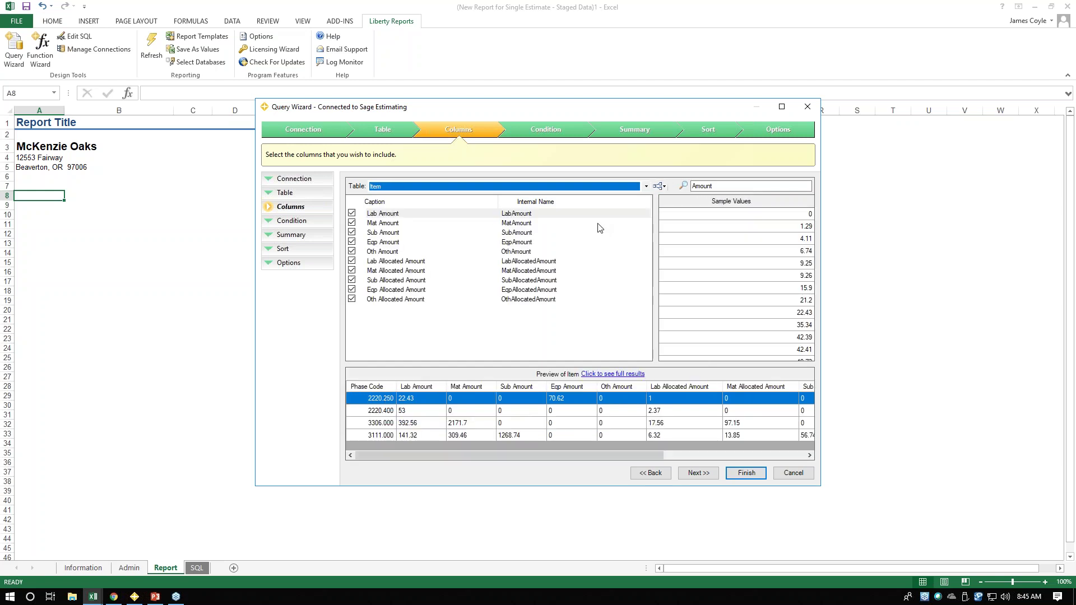
- Add the related Phase table to the item query again
{"action": "left_click", "coordinate": [662, 189]}
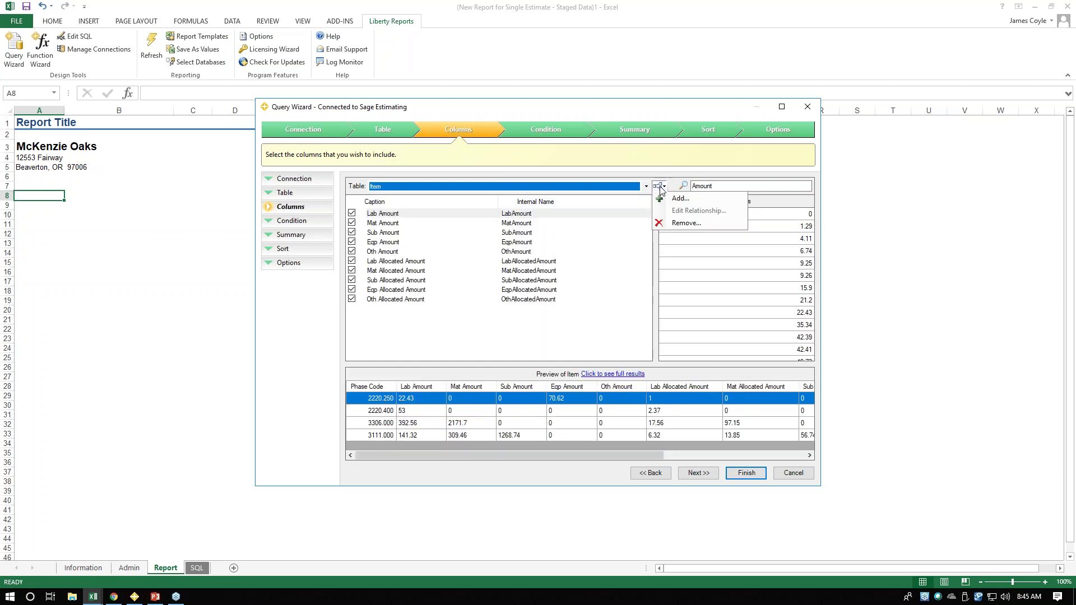
{"action": "left_click", "coordinate": [685, 204]}
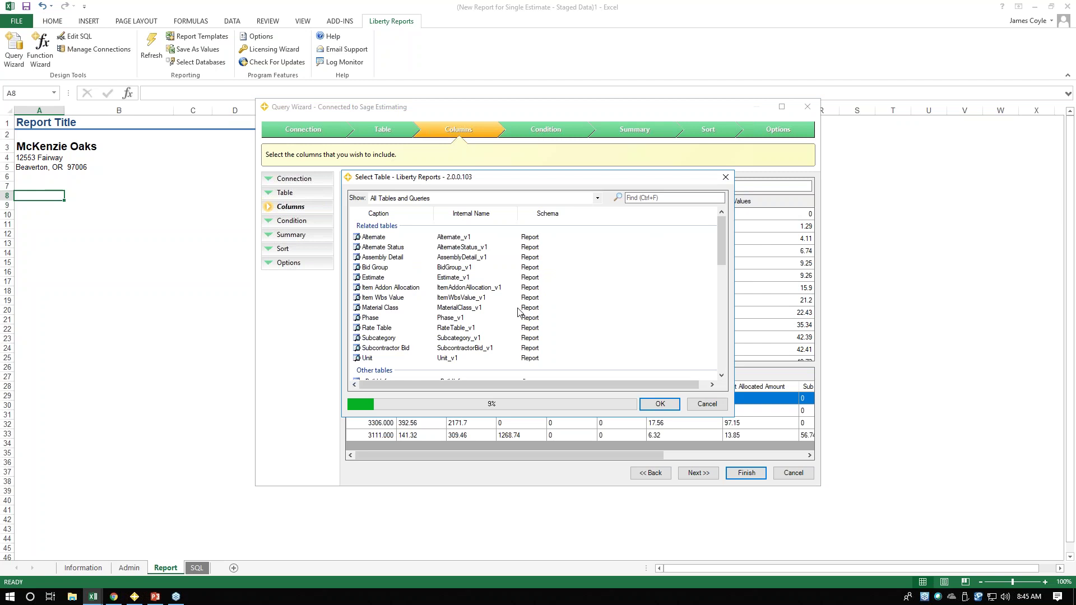
{"action": "left_click", "coordinate": [368, 319]}
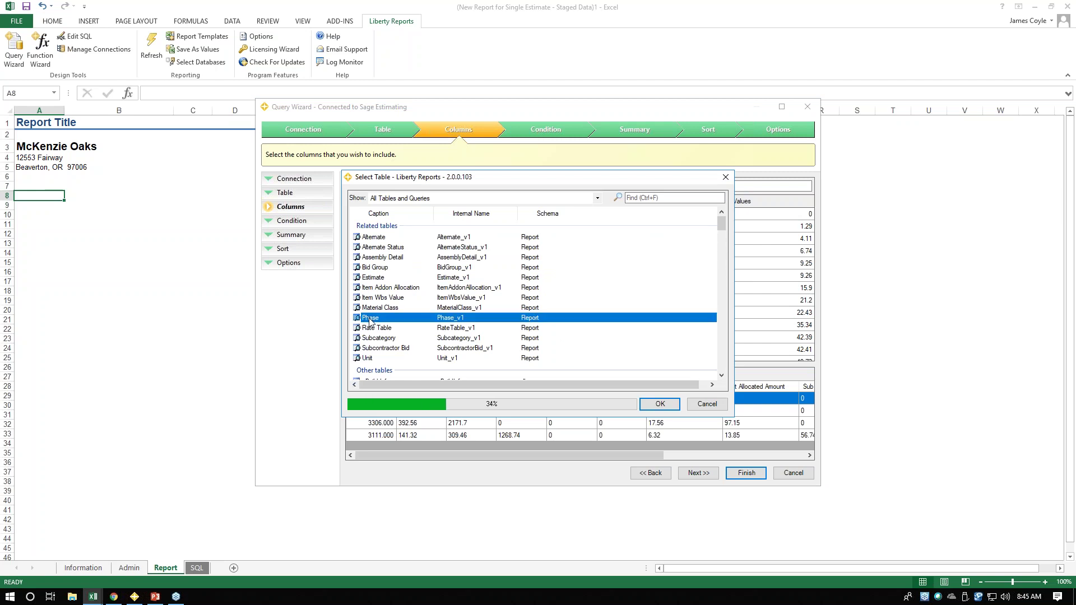
{"action": "left_click", "coordinate": [368, 330]}
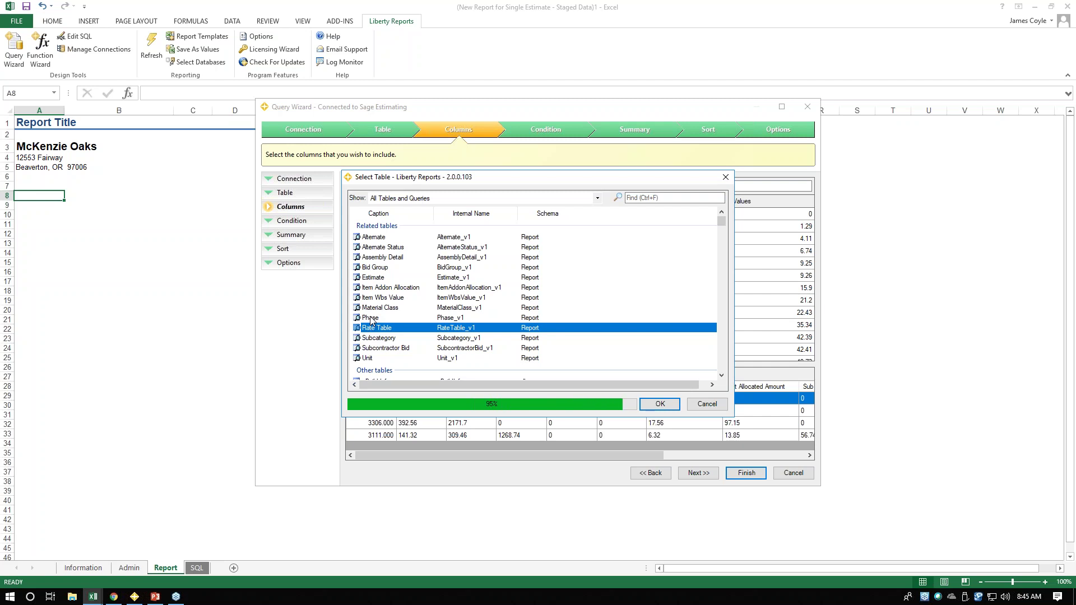
{"action": "left_click", "coordinate": [370, 318]}
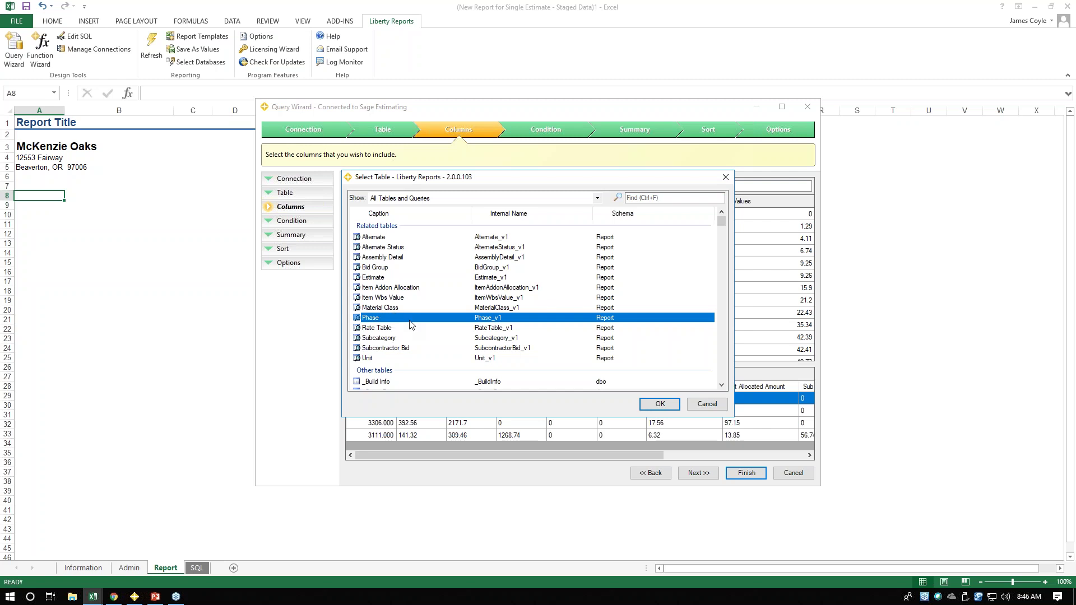
{"action": "double_click", "coordinate": [370, 319]}
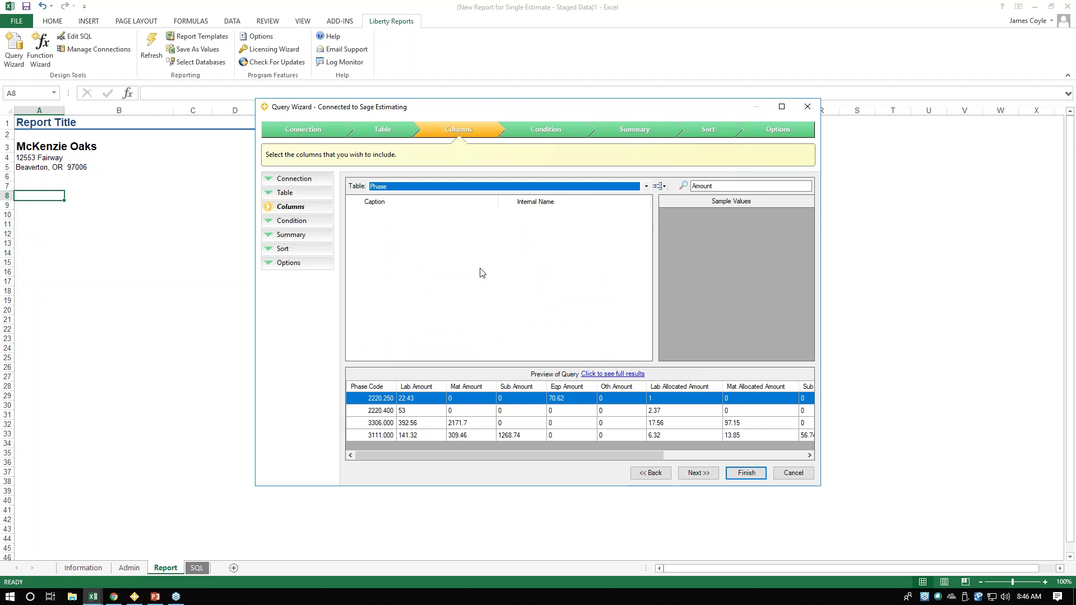
- Clear the "Amount" column search and include the Phase table's Description column in the query
{"action": "left_click", "coordinate": [721, 185]}
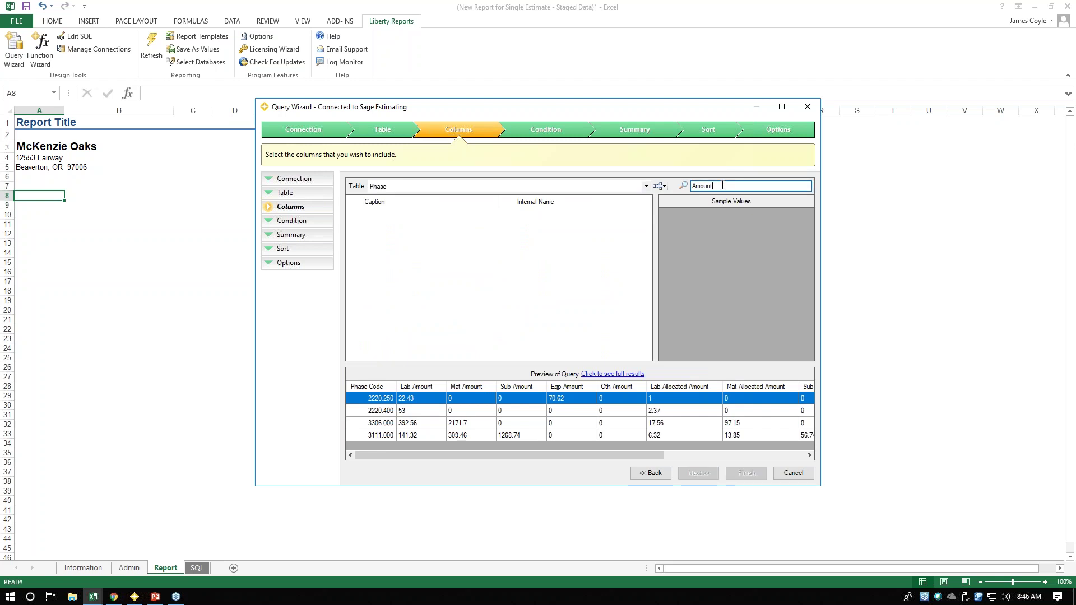
{"action": "key", "text": "Return"}
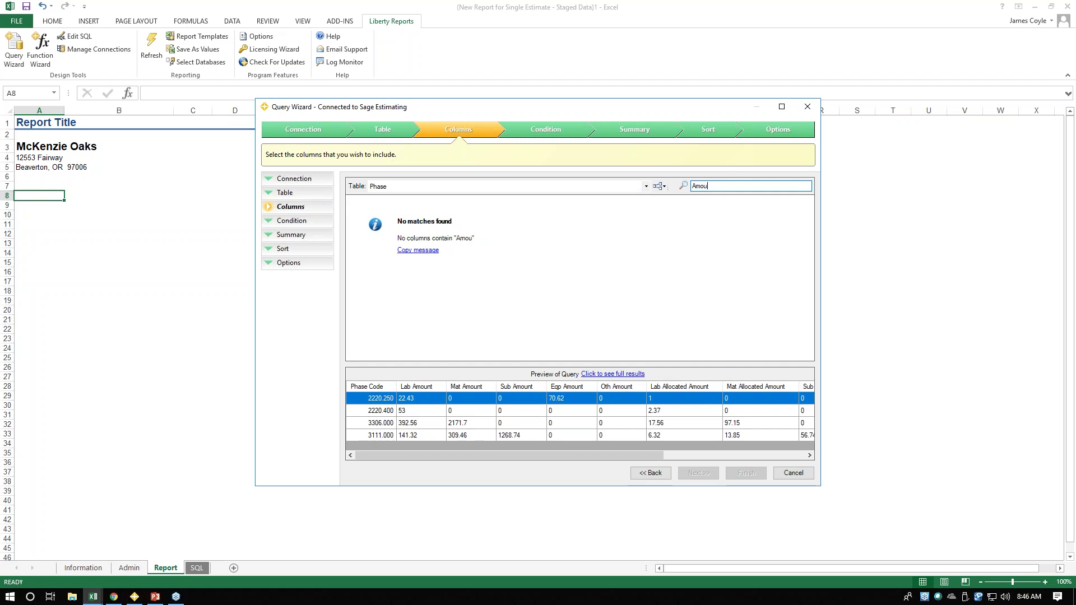
{"action": "key", "text": "BackSpace"}
{"action": "key", "text": "BackSpace"}
{"action": "key", "text": "BackSpace"}
{"action": "key", "text": "BackSpace"}
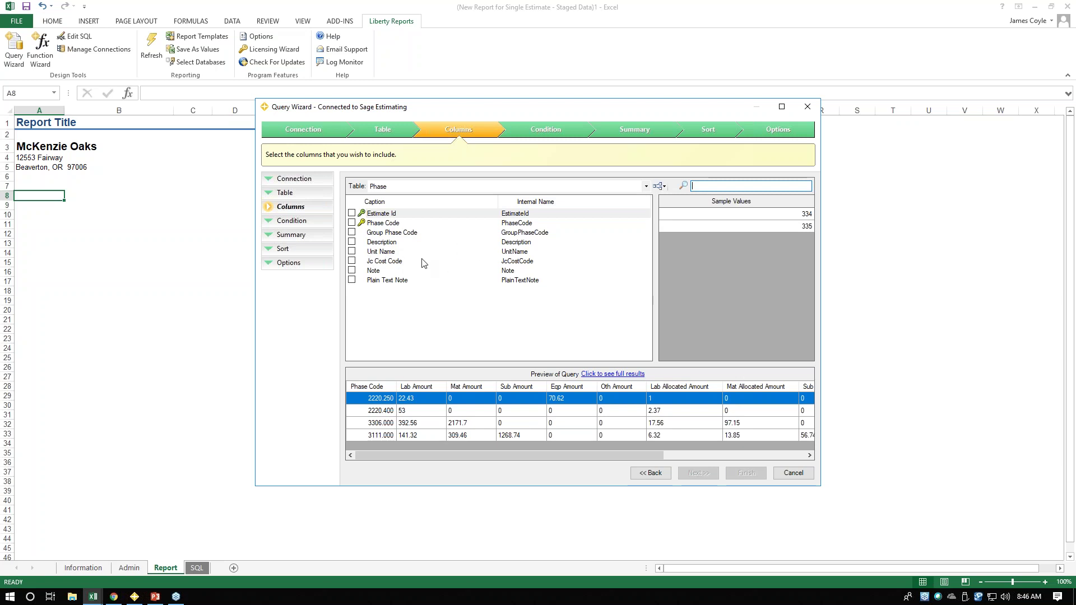
{"action": "left_click", "coordinate": [353, 243]}
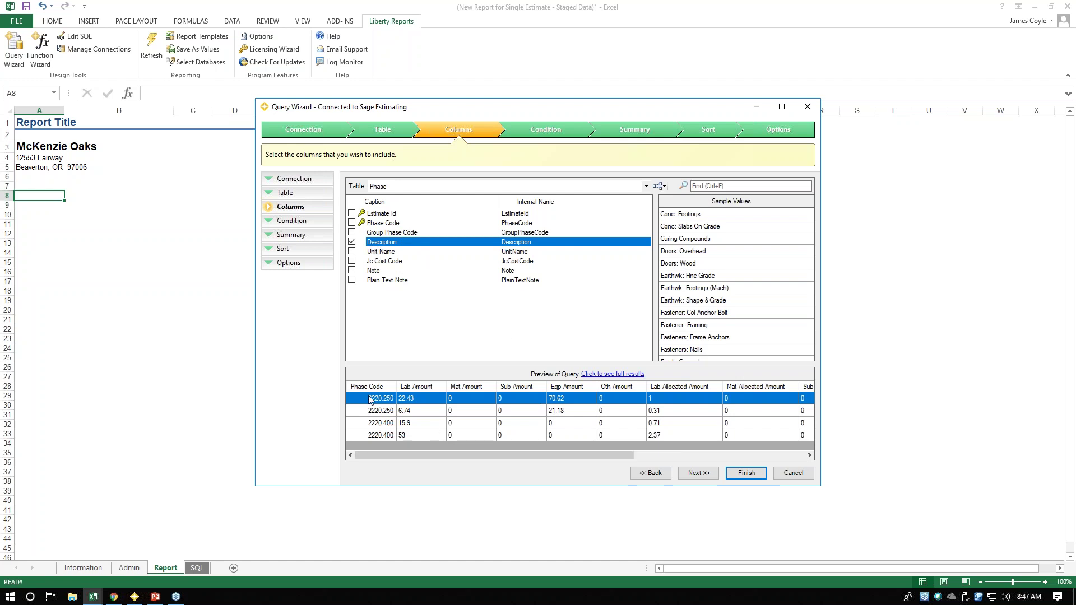
- Move the Description column directly after Phase Code in the query preview
{"action": "left_click_drag", "start_coordinate": [418, 455], "coordinate": [763, 406]}
{"action": "left_click", "coordinate": [775, 388]}
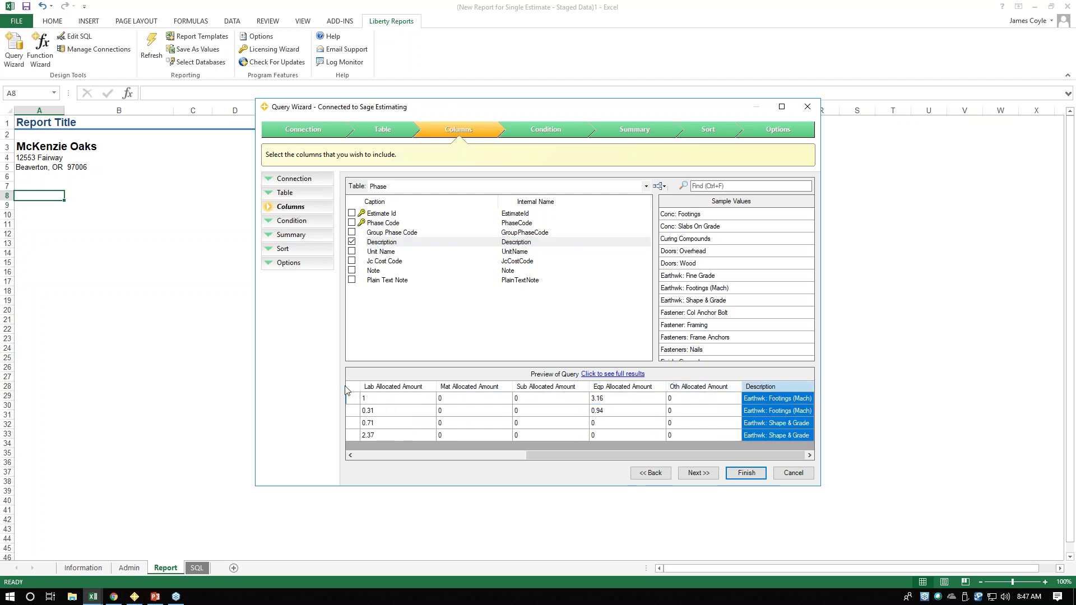
{"action": "left_click_drag", "start_coordinate": [354, 388], "coordinate": [631, 392]}
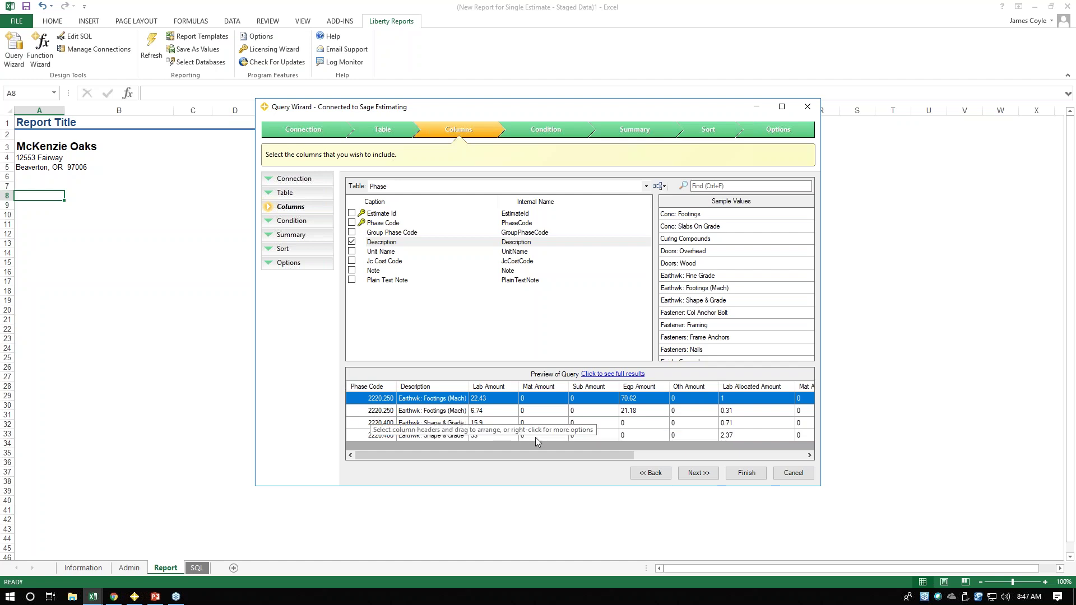
- Add a query condition that Estimate Id equals the cell reference EstimateID
{"action": "left_click", "coordinate": [698, 473]}
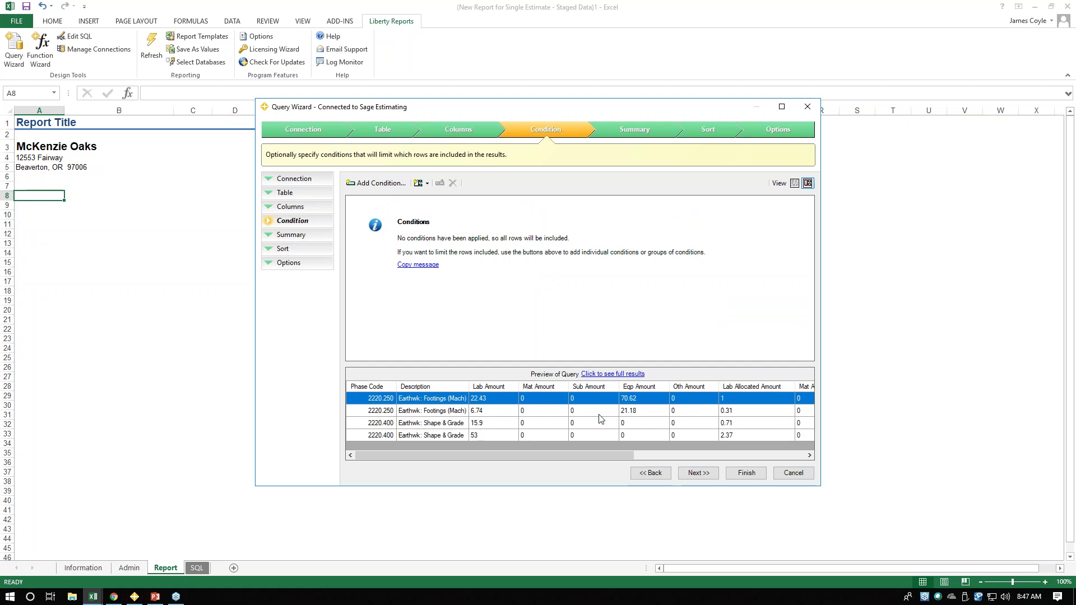
{"action": "left_click", "coordinate": [381, 184]}
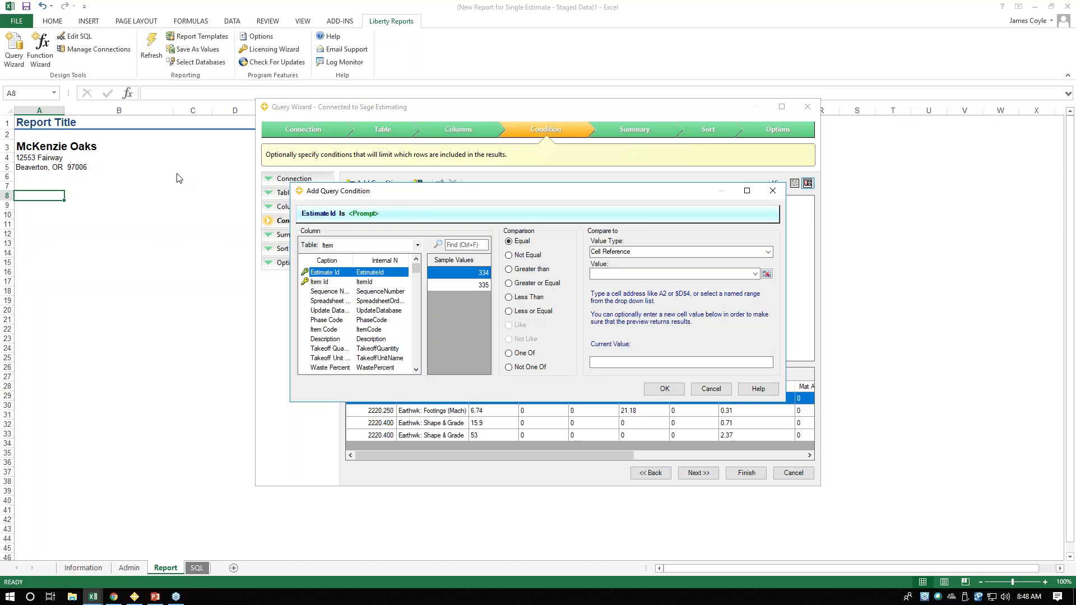
{"action": "left_click", "coordinate": [641, 276]}
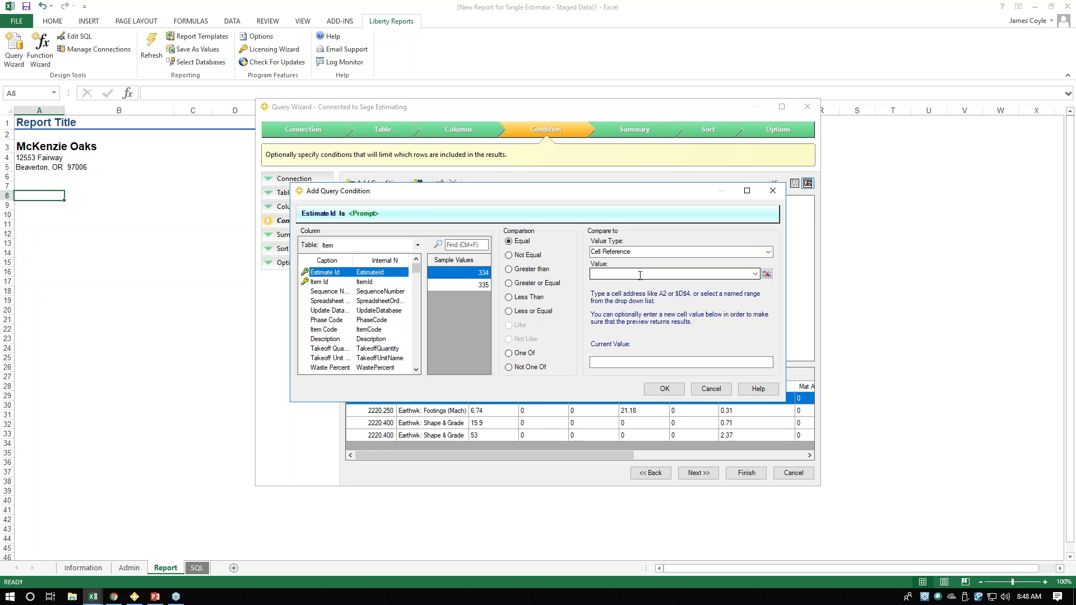
{"action": "left_click", "coordinate": [755, 274]}
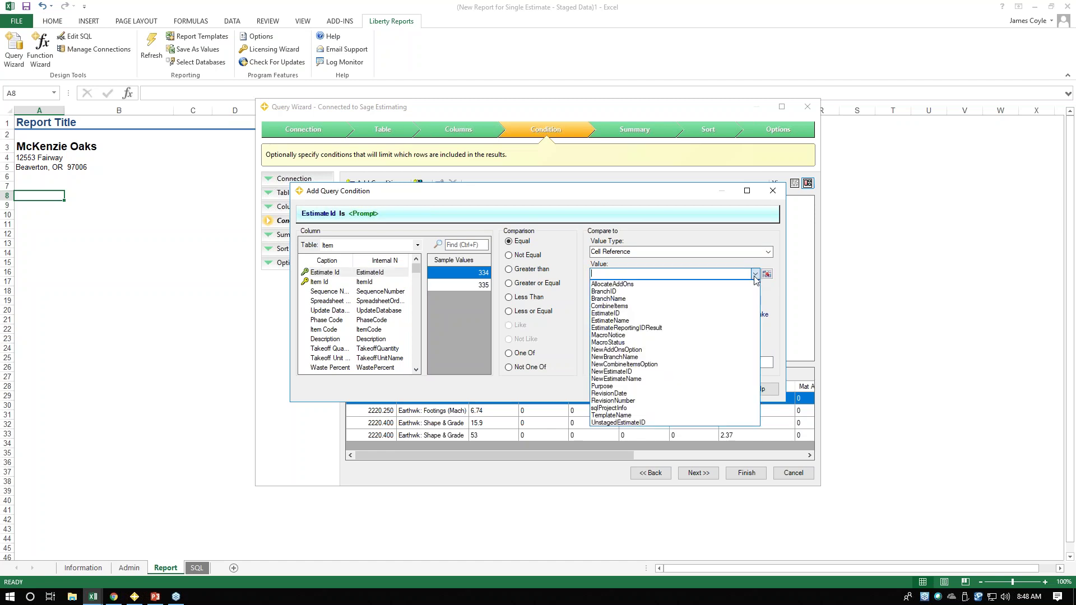
{"action": "left_click", "coordinate": [607, 317]}
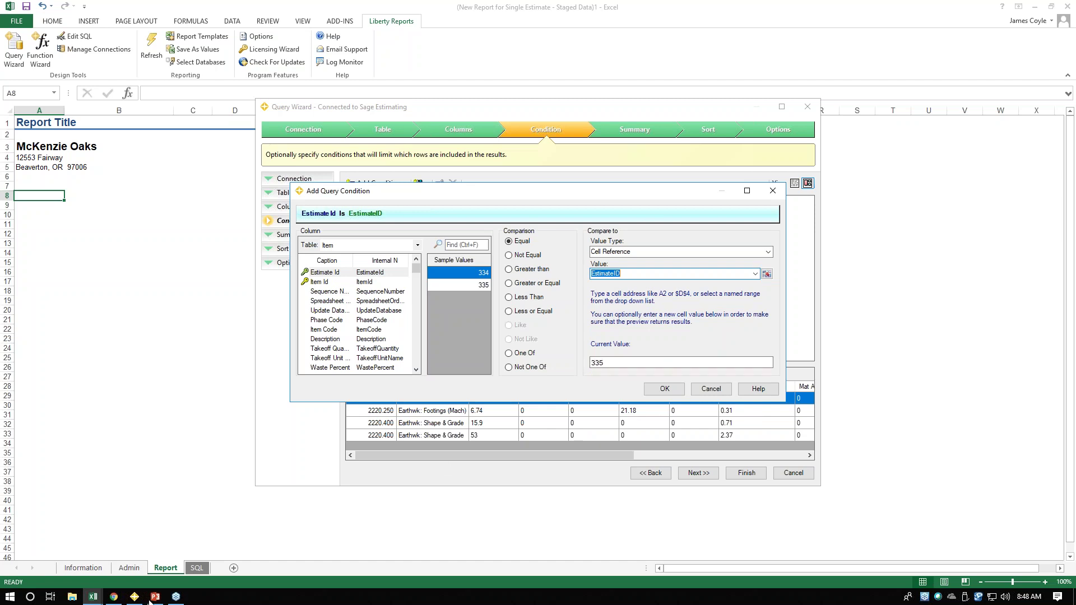
{"action": "left_click", "coordinate": [663, 389]}
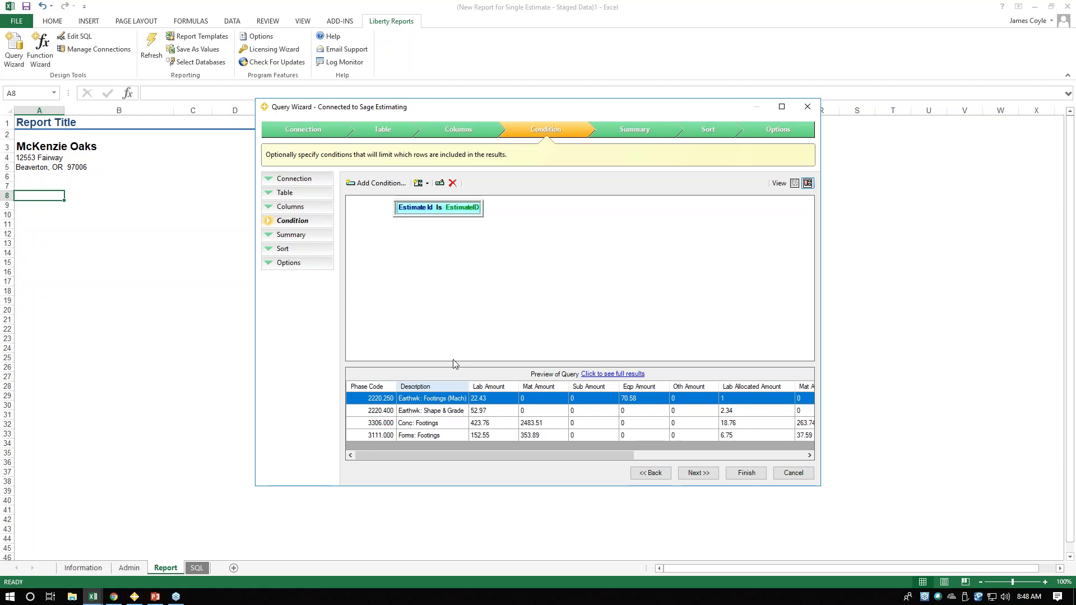
- Turn on summarization of the query results with the amount columns summed by phase
{"action": "left_click", "coordinate": [701, 474]}
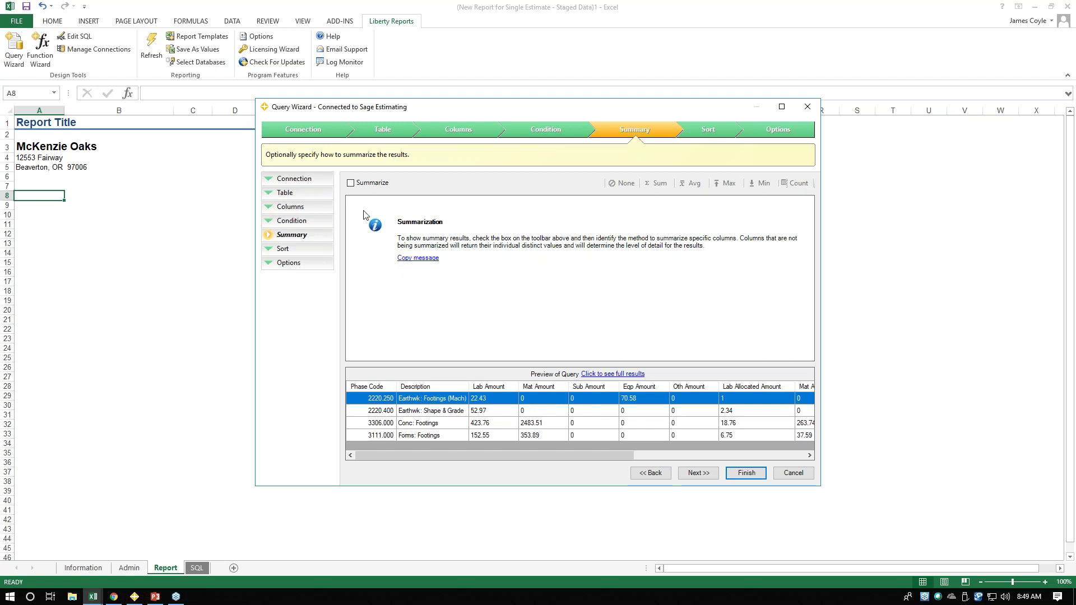
{"action": "left_click", "coordinate": [351, 183]}
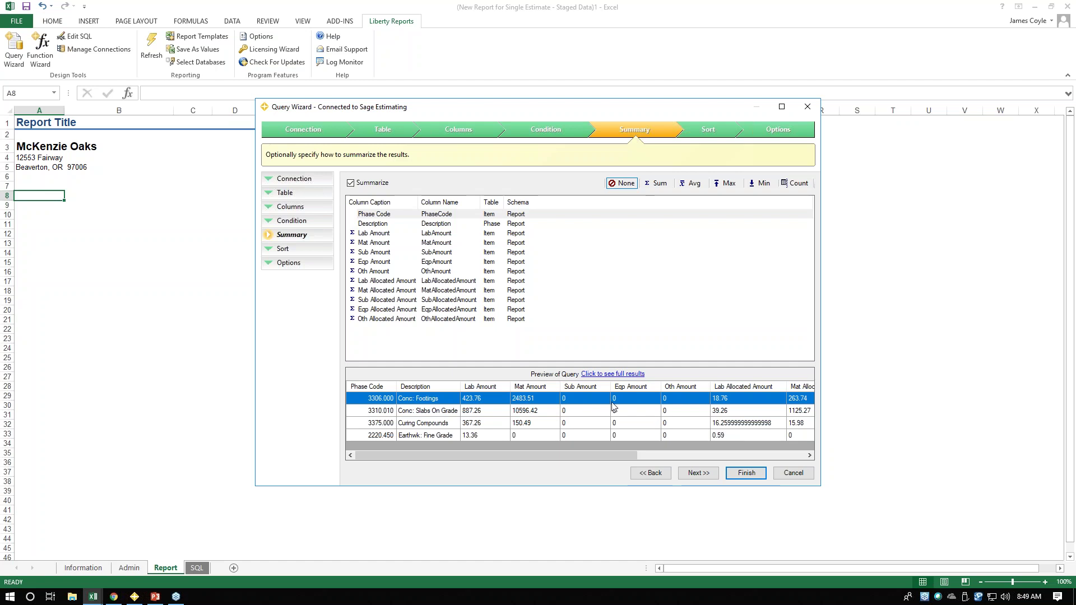
- Sort the results by the Item table's Phase Code in ascending order and finish the query
{"action": "left_click", "coordinate": [698, 473]}
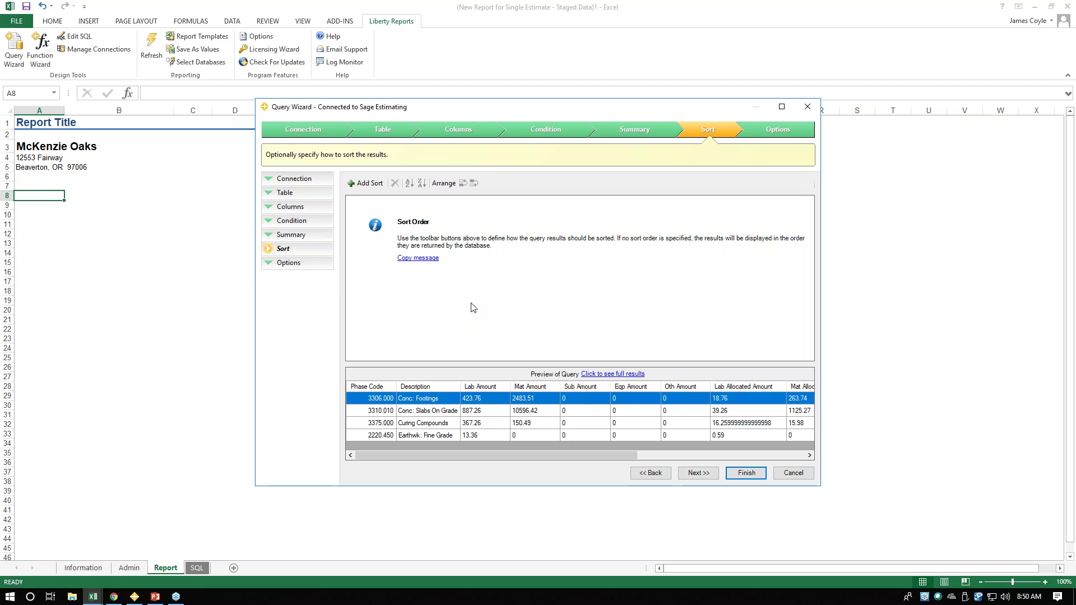
{"action": "left_click", "coordinate": [367, 184]}
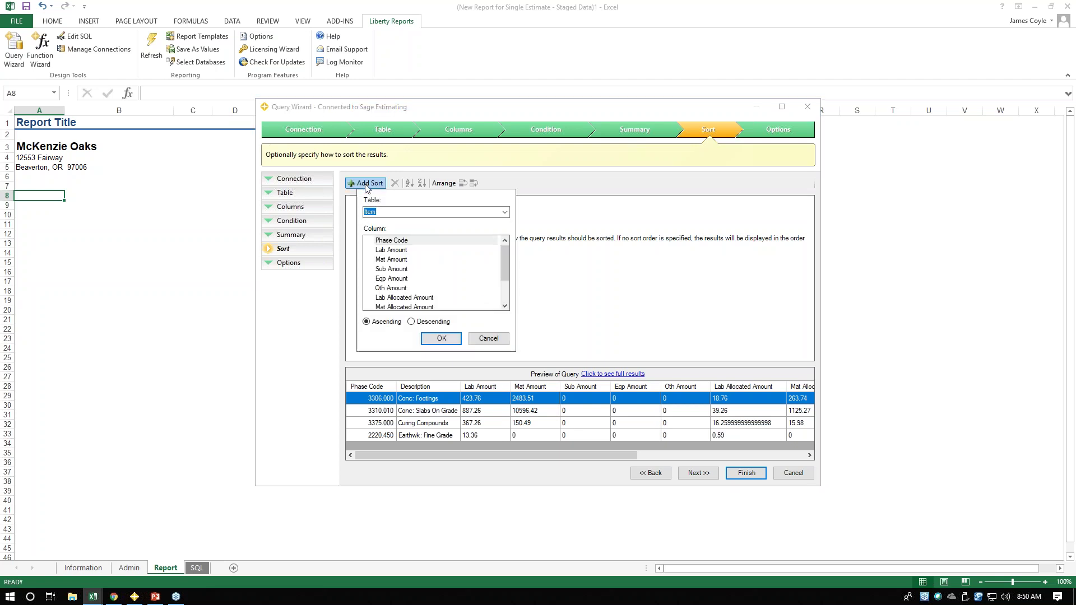
{"action": "left_click", "coordinate": [398, 242]}
{"action": "left_click", "coordinate": [443, 340]}
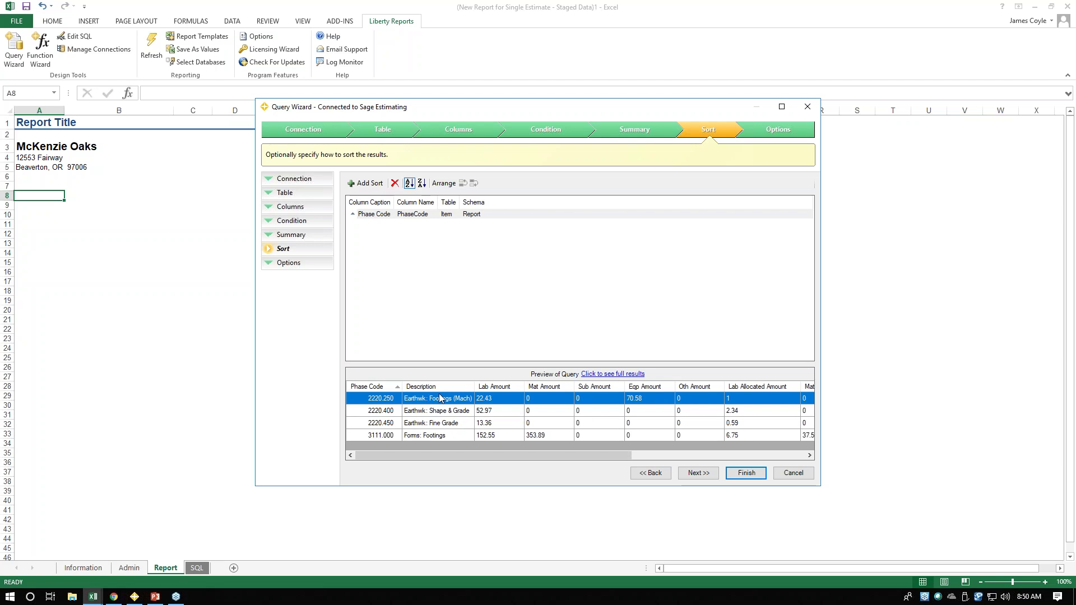
{"action": "left_click", "coordinate": [745, 473]}
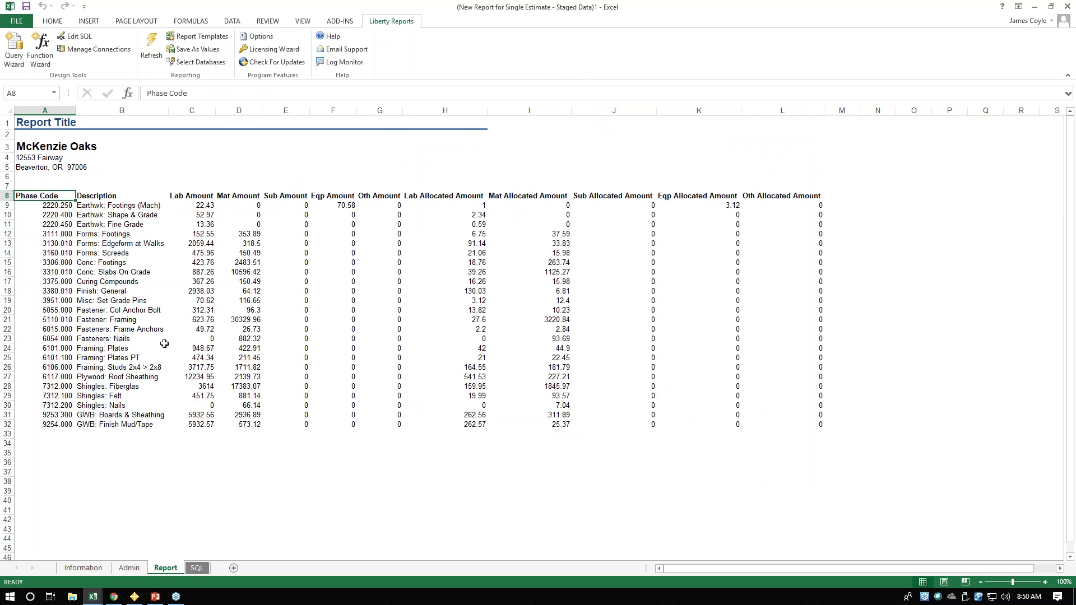
- Select the qryItem named range on the Report sheet and turn on filtering for its column headings
{"action": "left_click", "coordinate": [55, 94]}
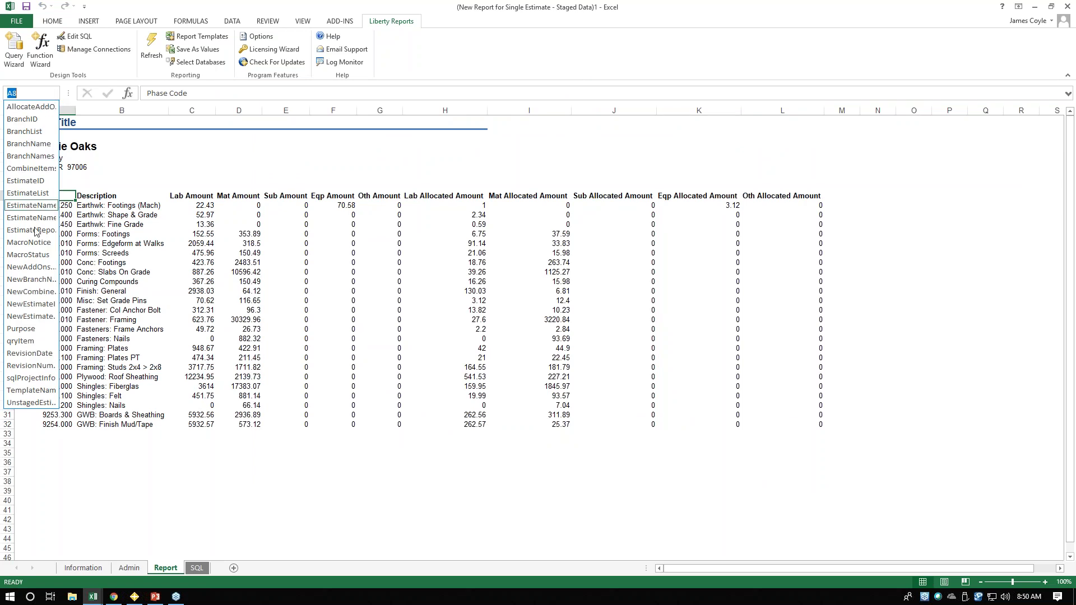
{"action": "left_click", "coordinate": [19, 342]}
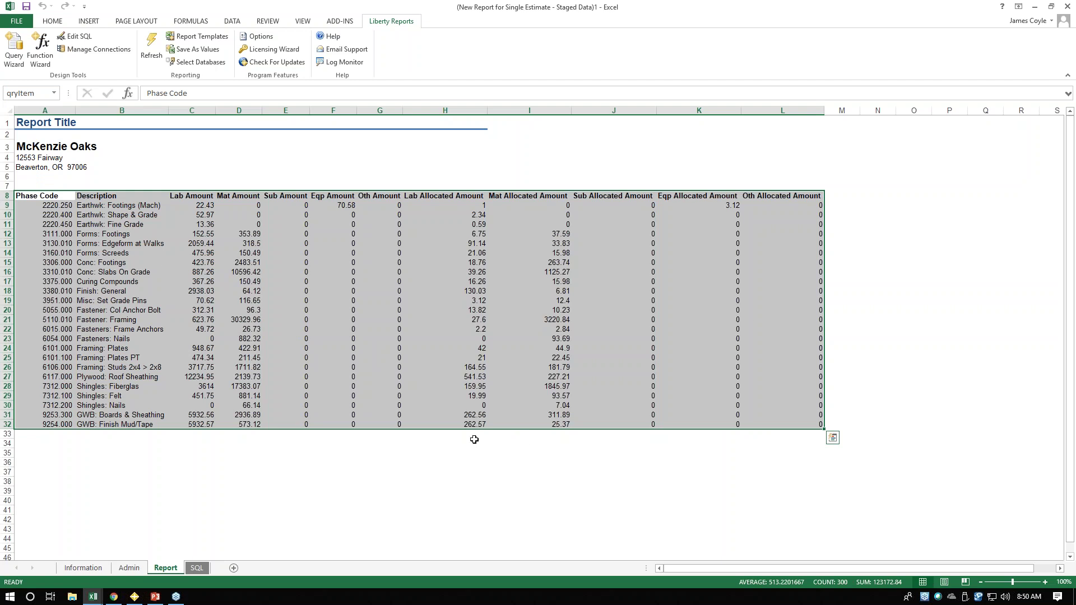
{"action": "left_click", "coordinate": [52, 20]}
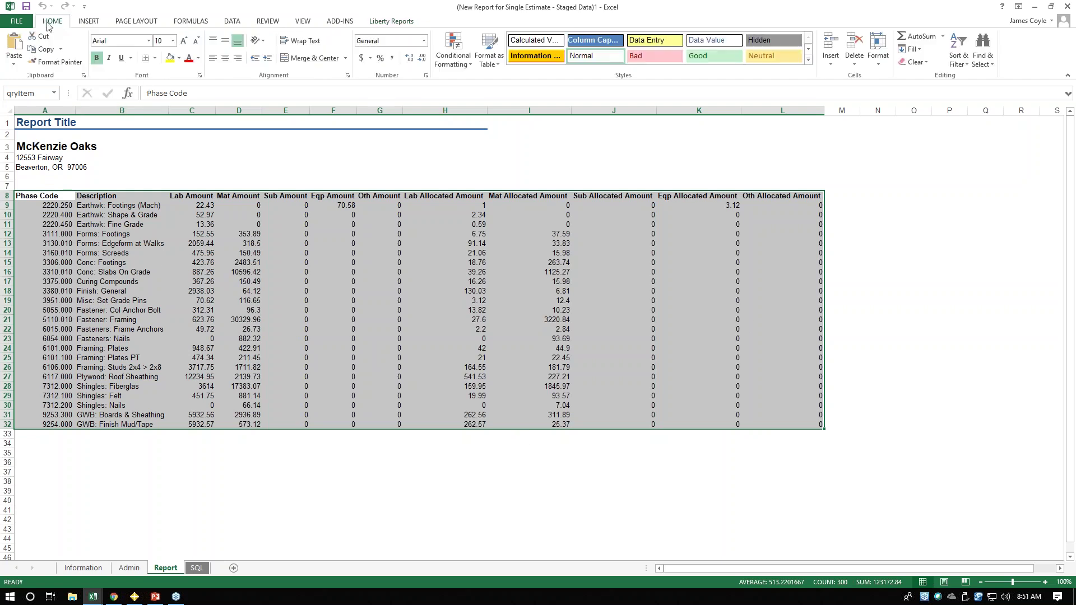
{"action": "left_click", "coordinate": [959, 59]}
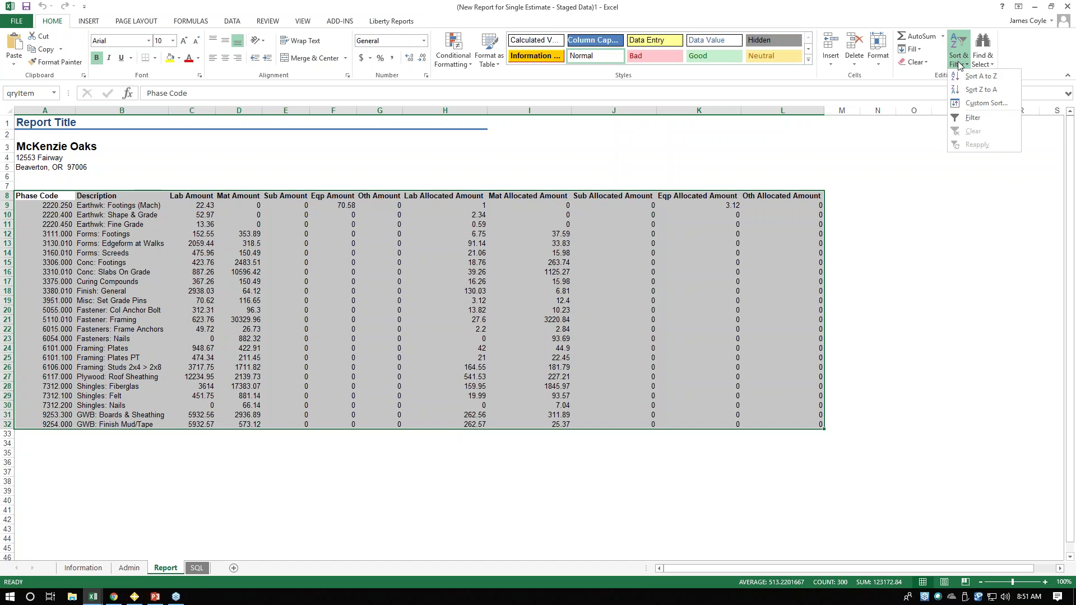
{"action": "left_click", "coordinate": [974, 118]}
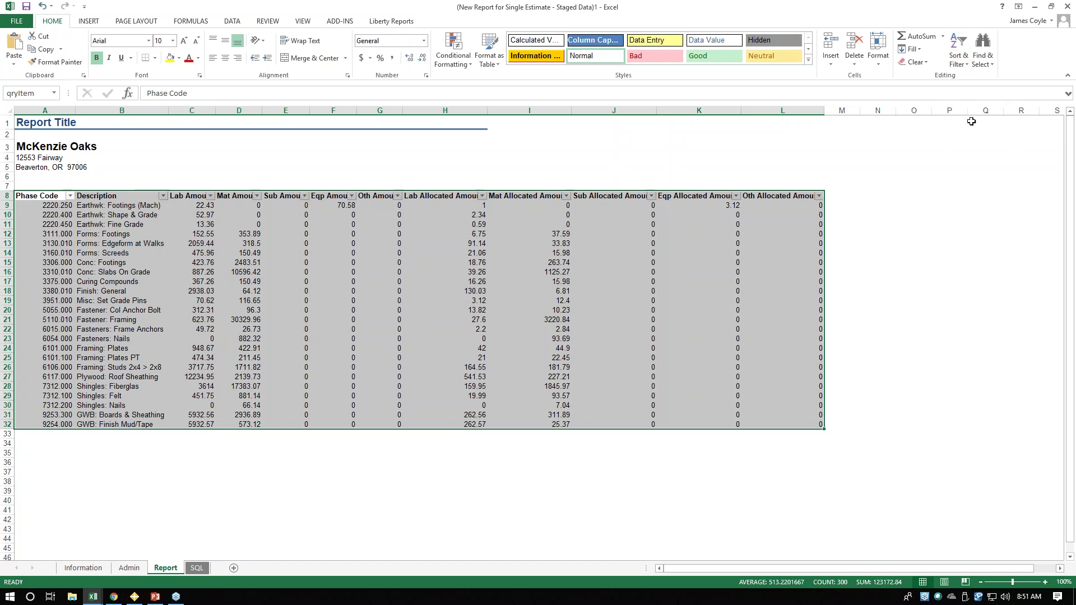
{"action": "left_click", "coordinate": [247, 442]}
{"action": "left_click", "coordinate": [200, 442]}
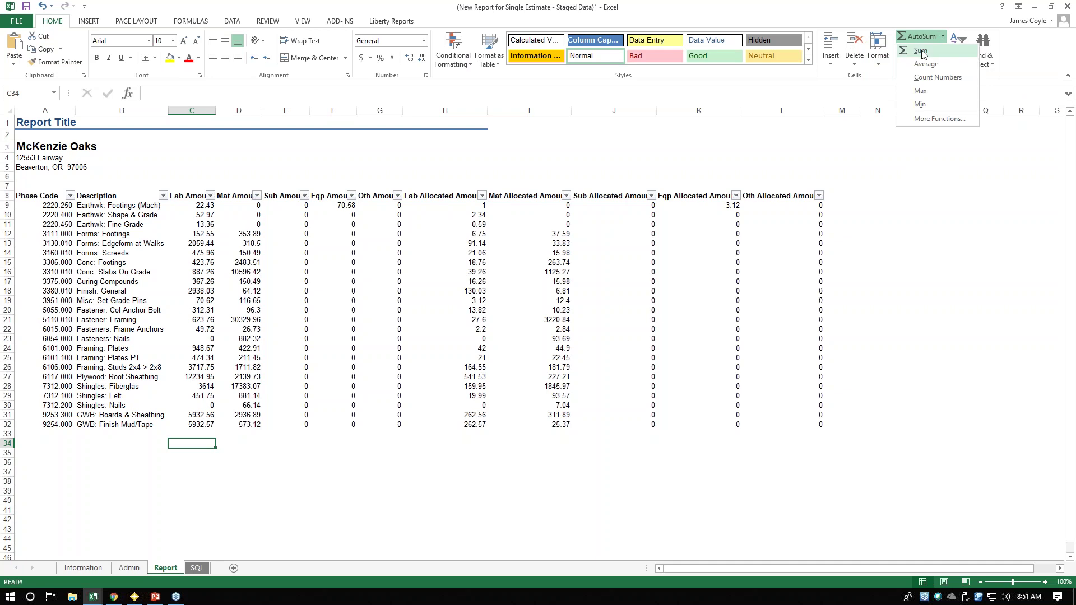
{"action": "left_click", "coordinate": [921, 52]}
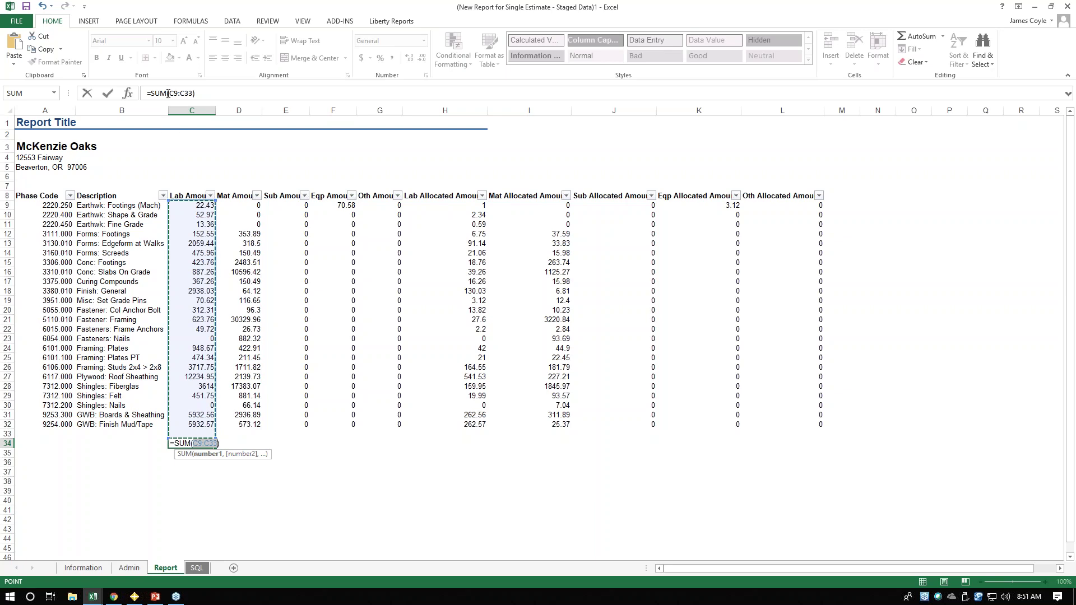
{"action": "key", "text": "Escape"}
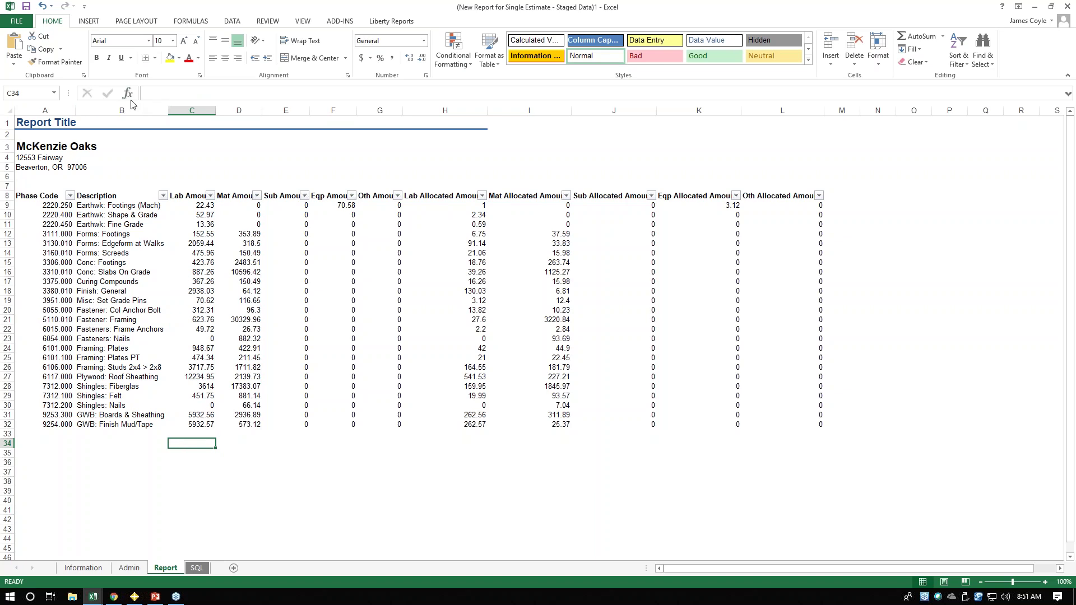
- Search the function library for subtotal and insert the SUBTOTAL function into cell C34
{"action": "left_click", "coordinate": [128, 94]}
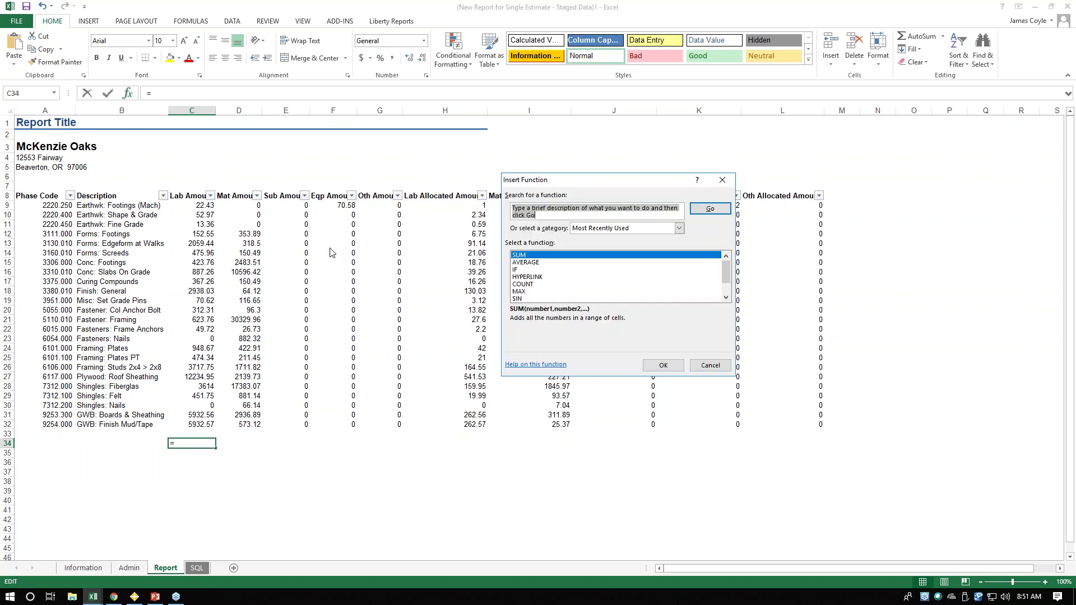
{"action": "type", "text": "subtotal"}
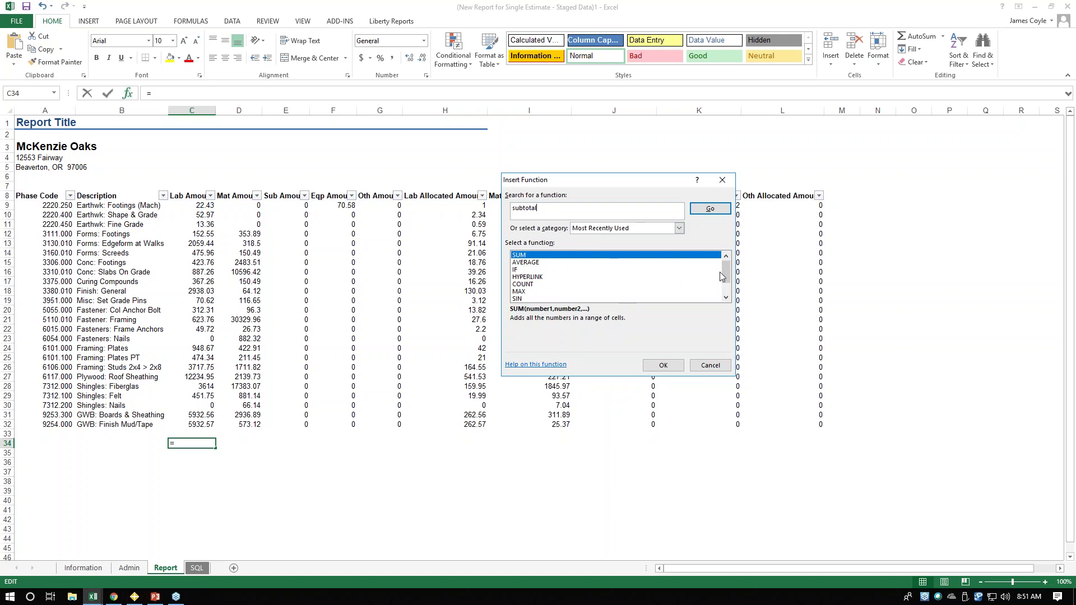
{"action": "scroll", "coordinate": [722, 283], "scroll_direction": "down", "scroll_amount": 1}
{"action": "scroll", "coordinate": [639, 260], "scroll_direction": "up", "scroll_amount": 1}
{"action": "left_click", "coordinate": [672, 232]}
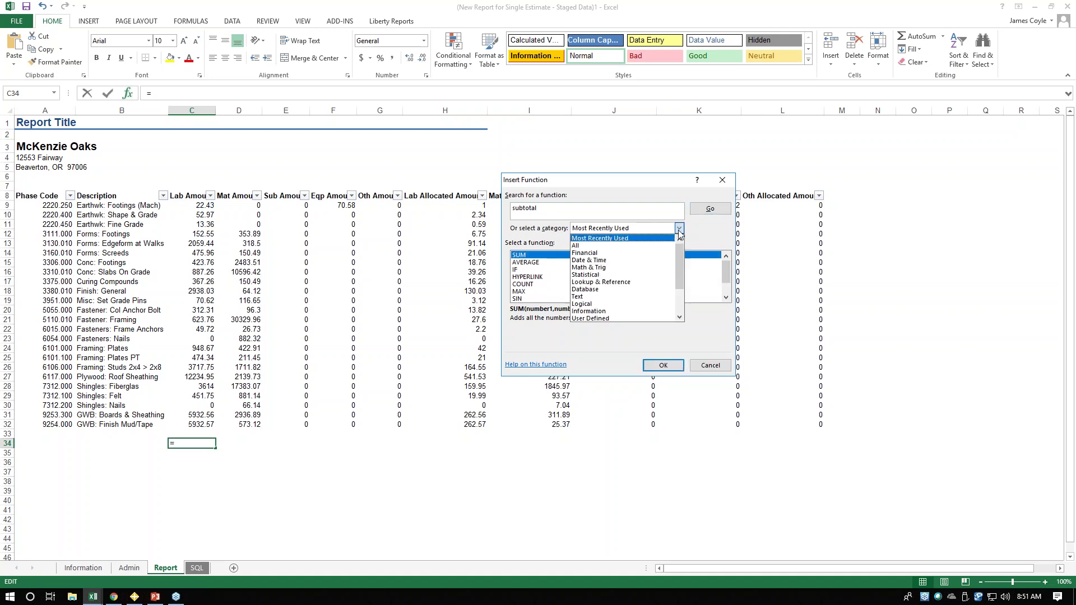
{"action": "left_click", "coordinate": [590, 245]}
{"action": "left_click", "coordinate": [594, 209]}
{"action": "left_click", "coordinate": [709, 209]}
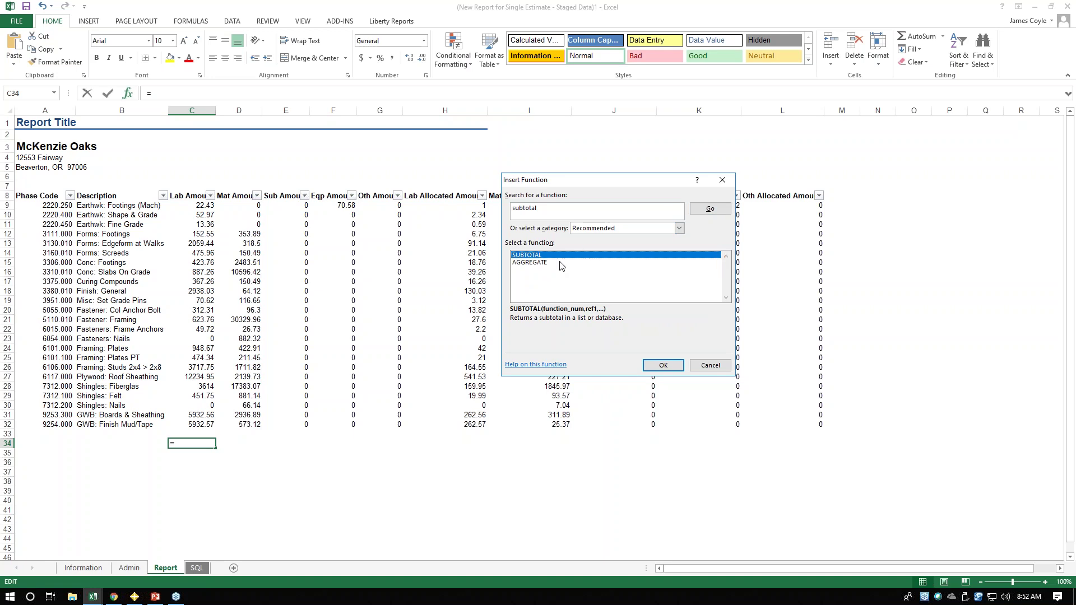
{"action": "left_click", "coordinate": [672, 372]}
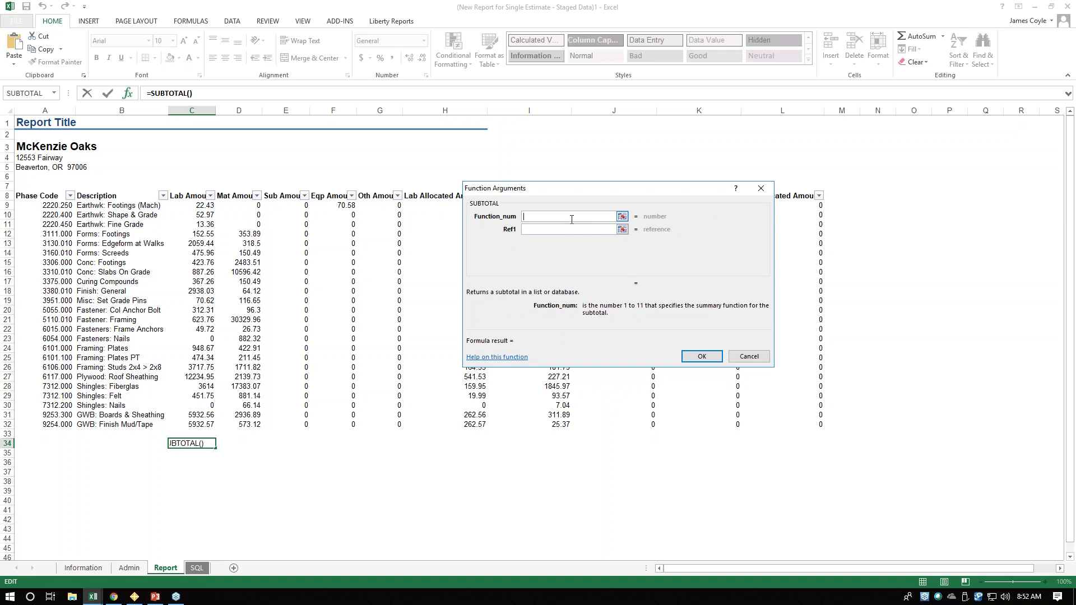
- Set the SUBTOTAL function number to 9 with C9:C32 as its reference range and accept the formula
{"action": "type", "text": "9"}
{"action": "left_click", "coordinate": [560, 229]}
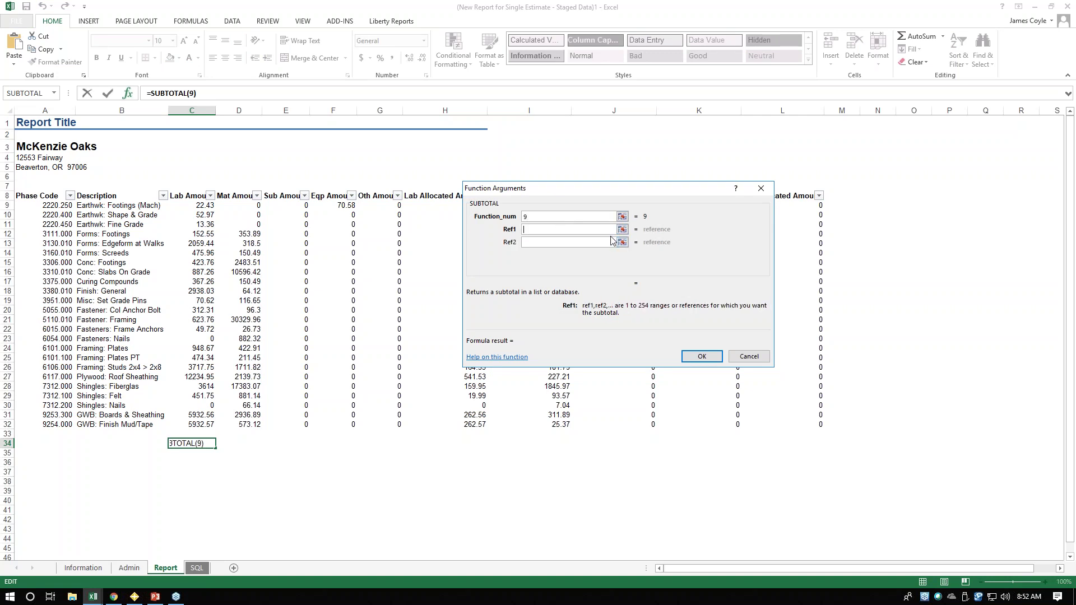
{"action": "left_click", "coordinate": [622, 229]}
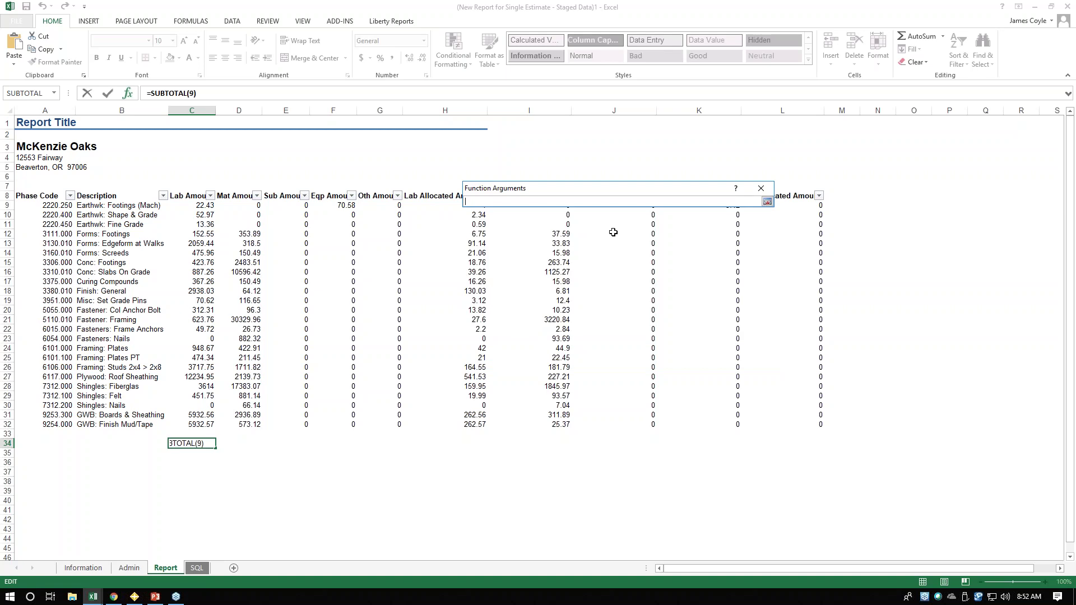
{"action": "left_click_drag", "start_coordinate": [205, 206], "coordinate": [201, 424]}
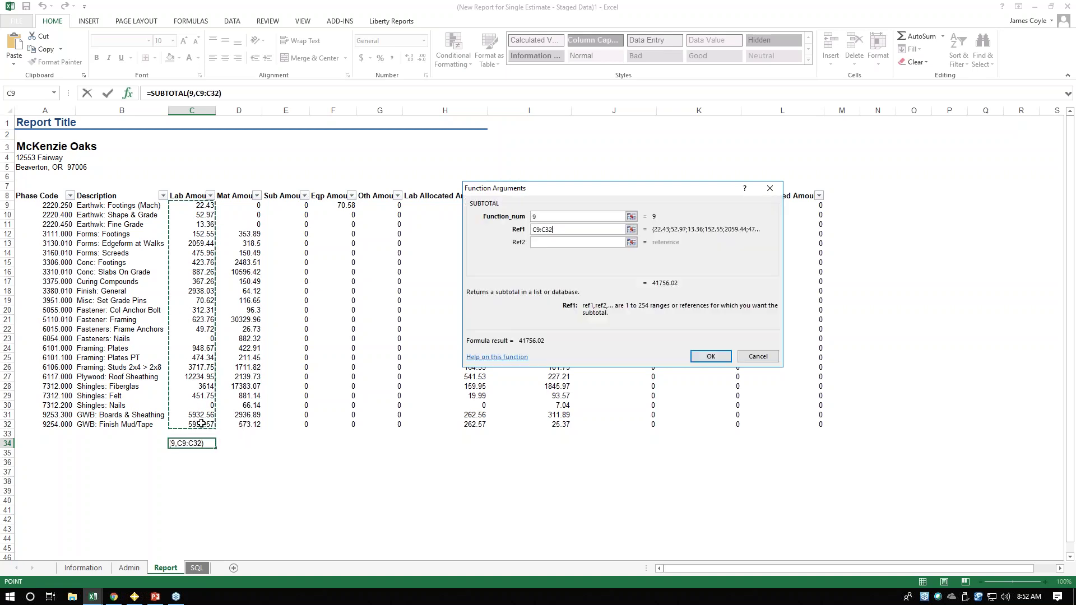
{"action": "left_click", "coordinate": [711, 358]}
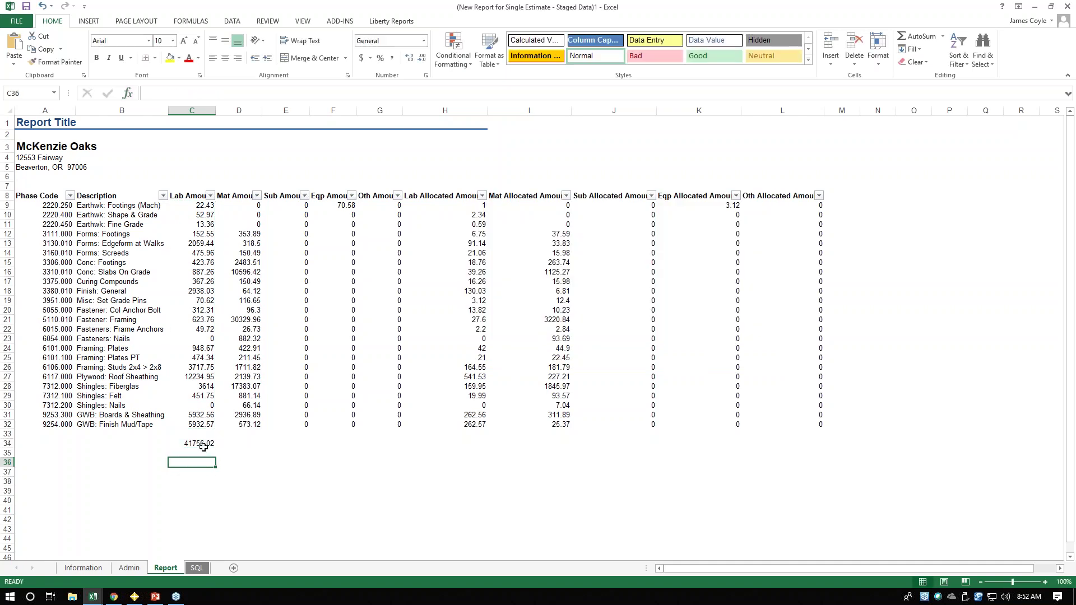
- Fill the subtotal formula from C34 across the remaining amount columns to L34
{"action": "left_click_drag", "start_coordinate": [213, 448], "coordinate": [818, 486]}
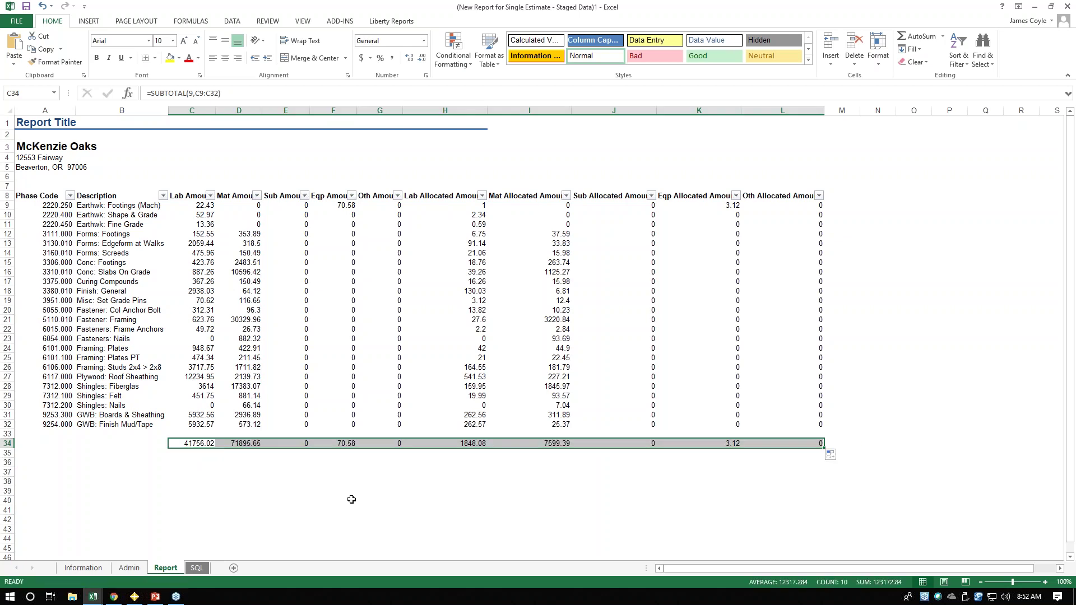
{"action": "left_click", "coordinate": [287, 484]}
{"action": "left_click", "coordinate": [193, 444]}
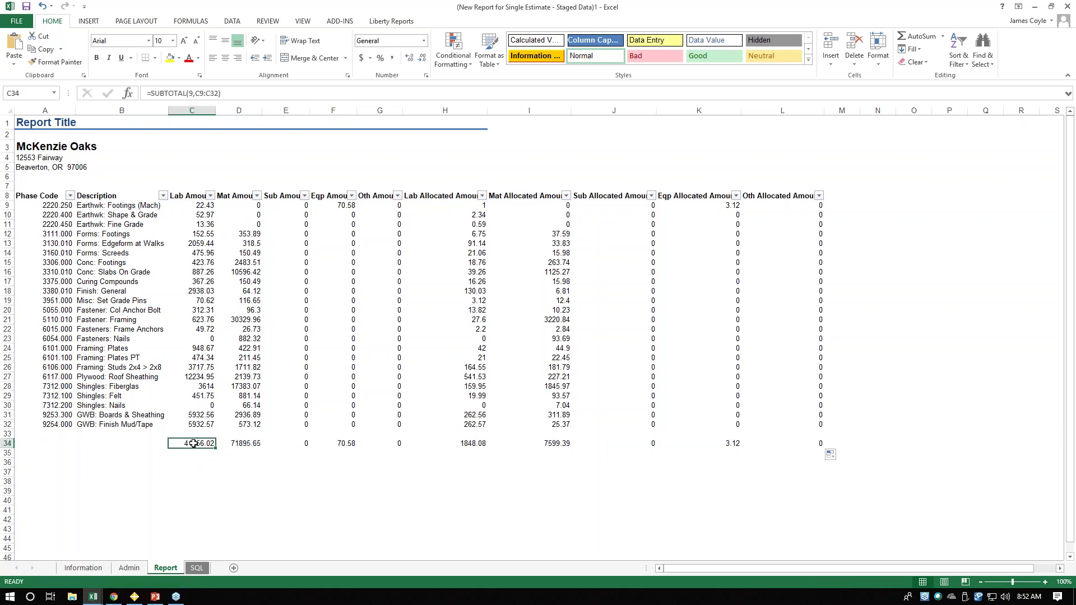
{"action": "left_click", "coordinate": [176, 469]}
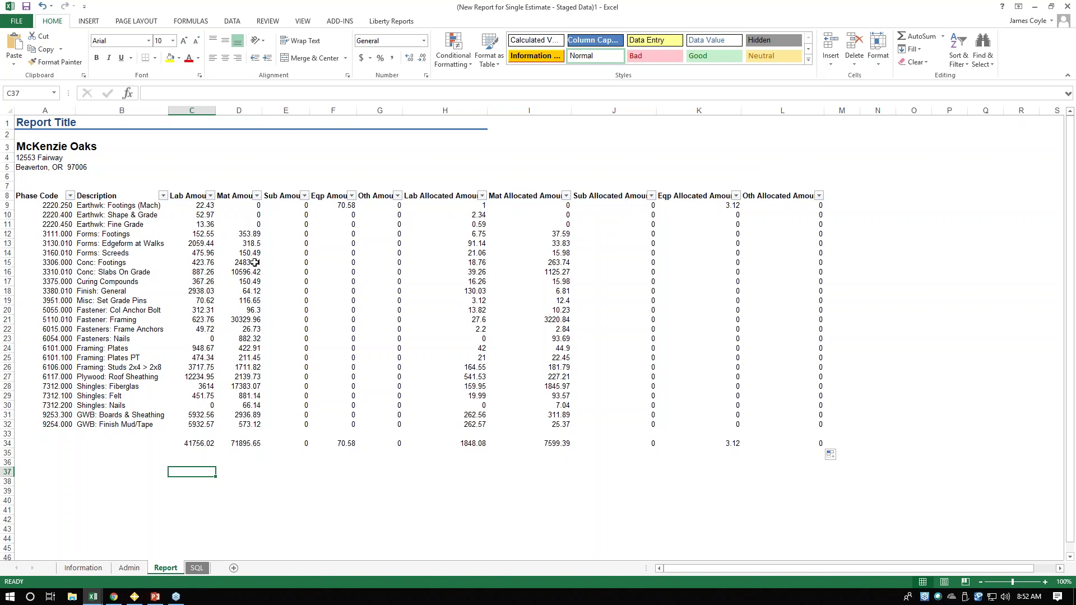
{"action": "left_click", "coordinate": [198, 145]}
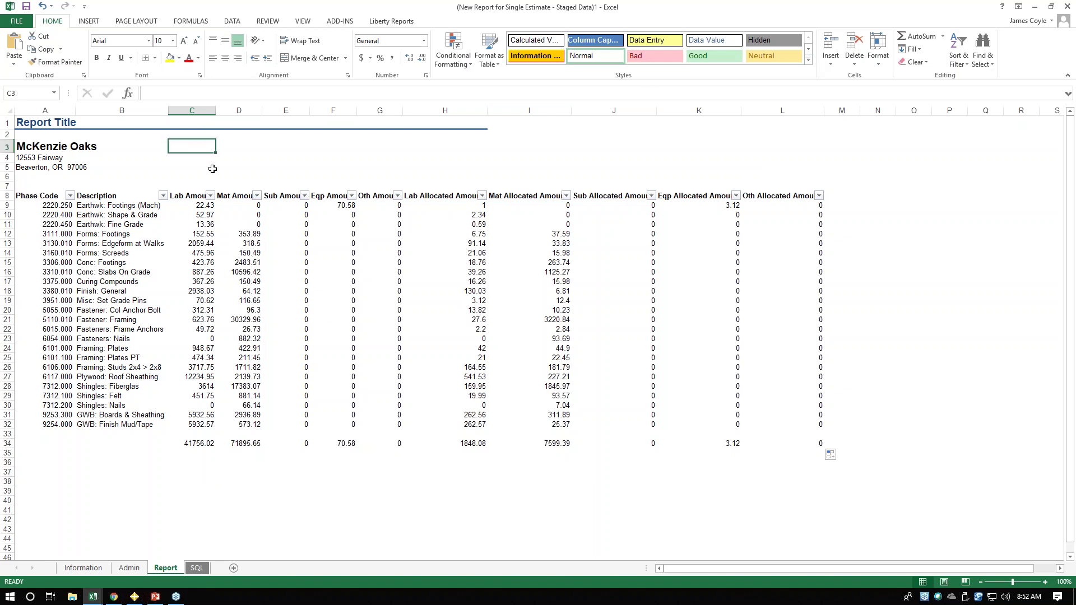
{"action": "left_click", "coordinate": [390, 22]}
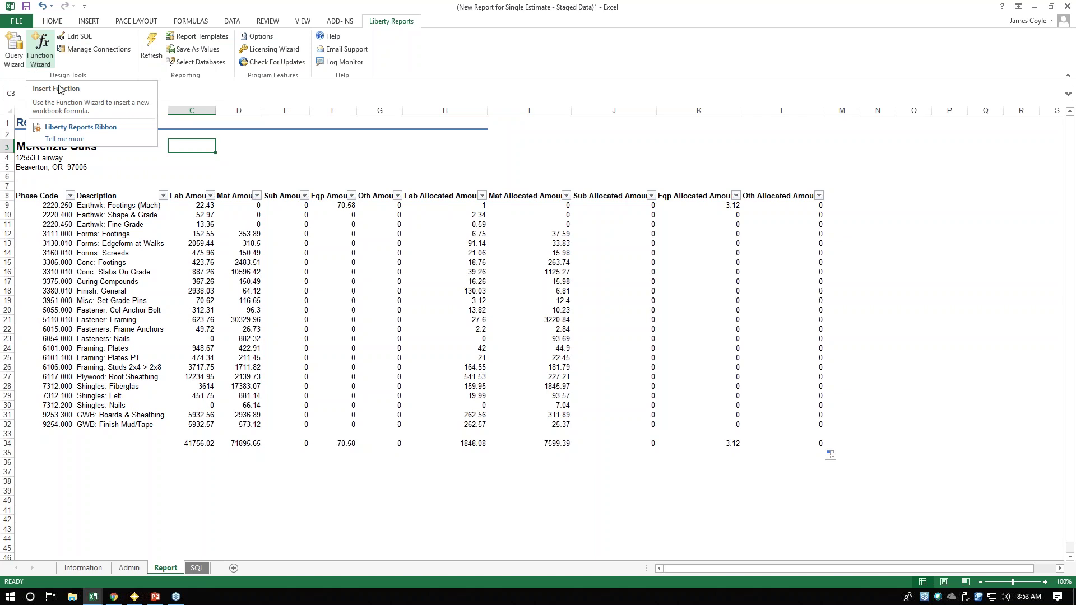
{"action": "left_click", "coordinate": [843, 203]}
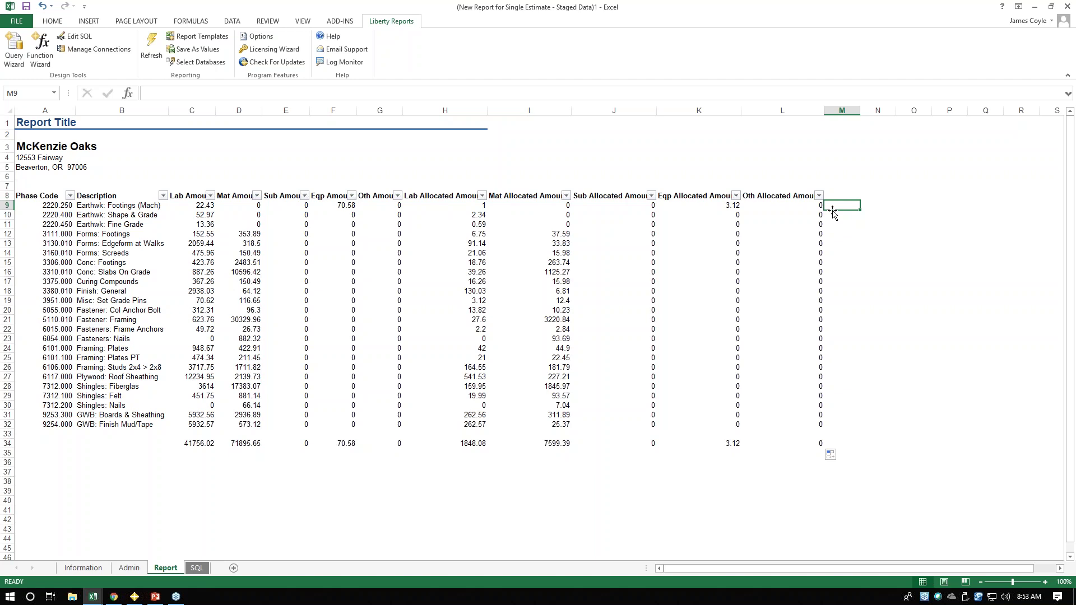
{"action": "left_click_drag", "start_coordinate": [840, 167], "coordinate": [840, 179]}
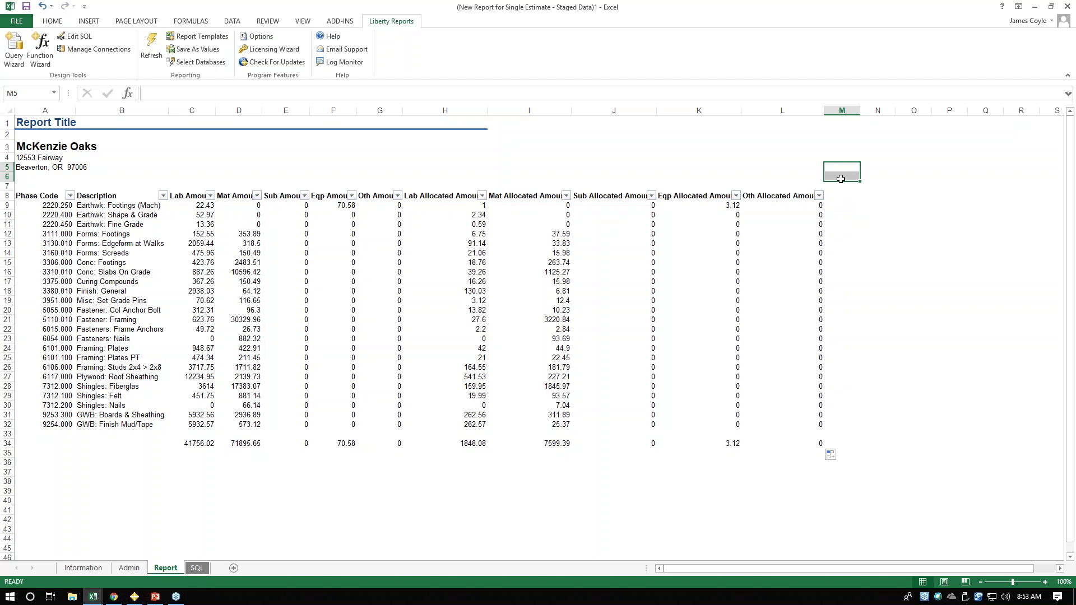
{"action": "left_click", "coordinate": [843, 205]}
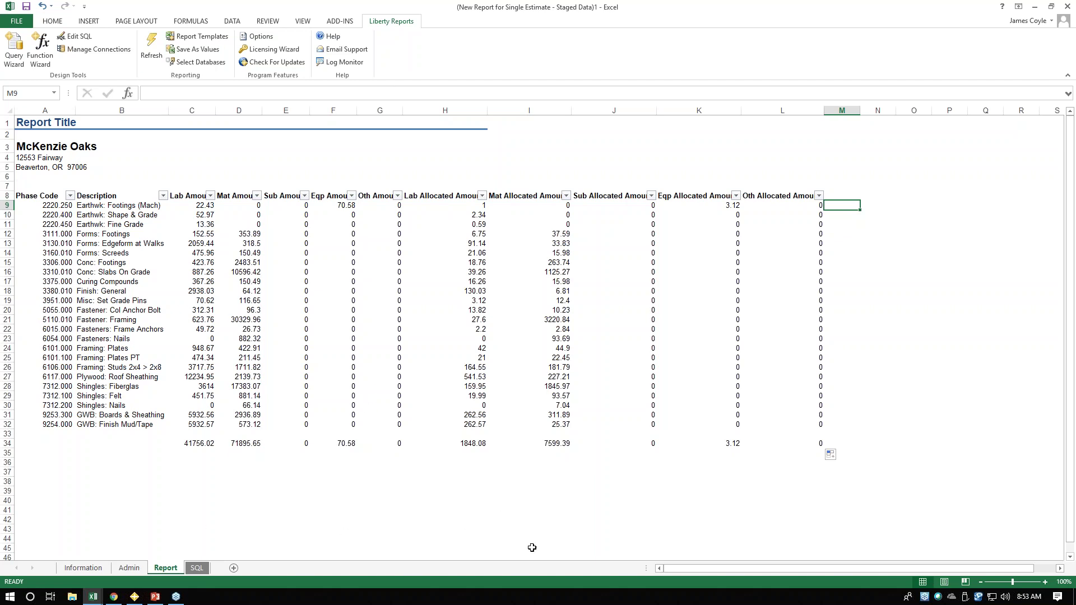
- Switch to the PowerPoint webinar presentation and start the slide show from slide 6, the Liberty Reports use cases
{"action": "left_click", "coordinate": [1036, 9]}
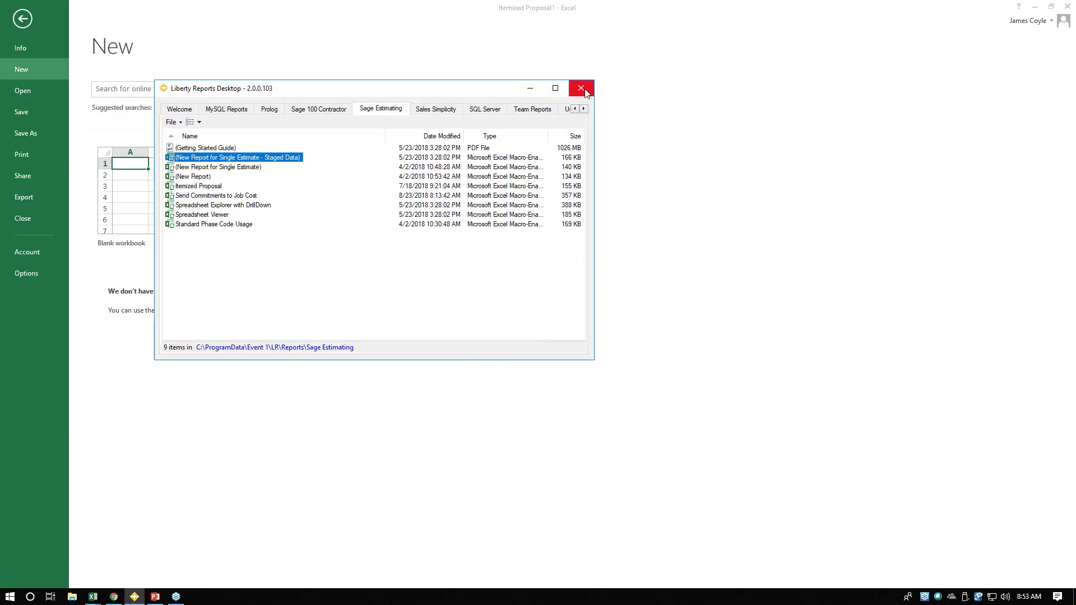
{"action": "left_click", "coordinate": [155, 597]}
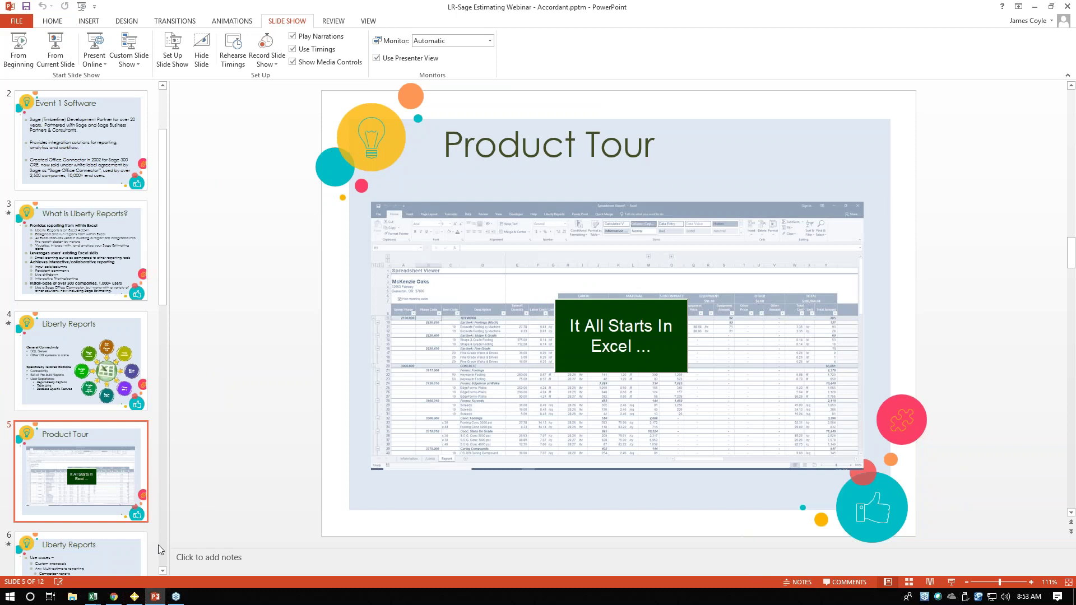
{"action": "left_click", "coordinate": [102, 553]}
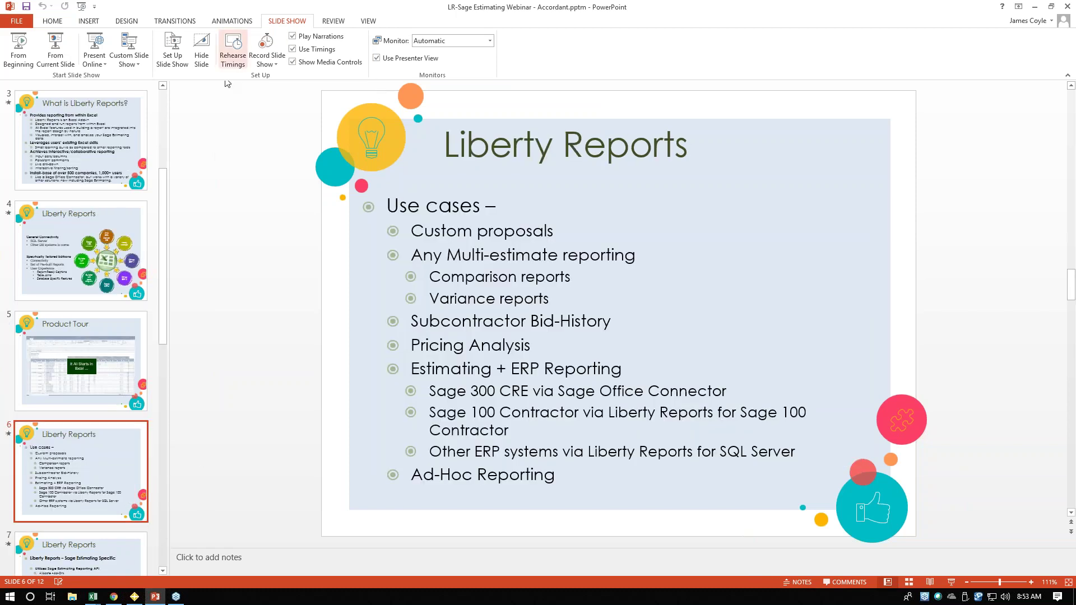
{"action": "left_click", "coordinate": [55, 50]}
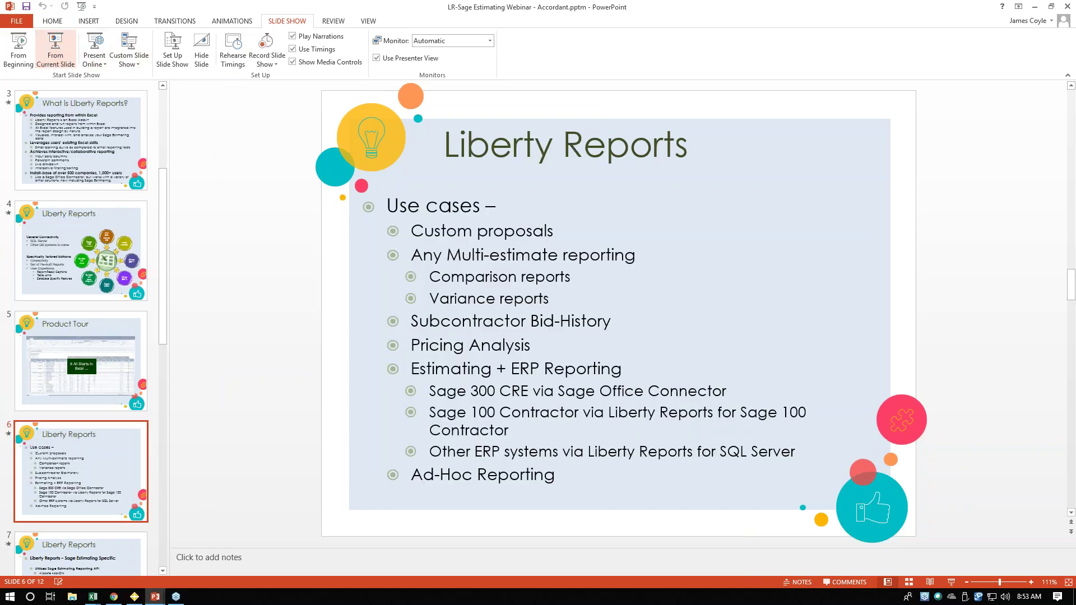